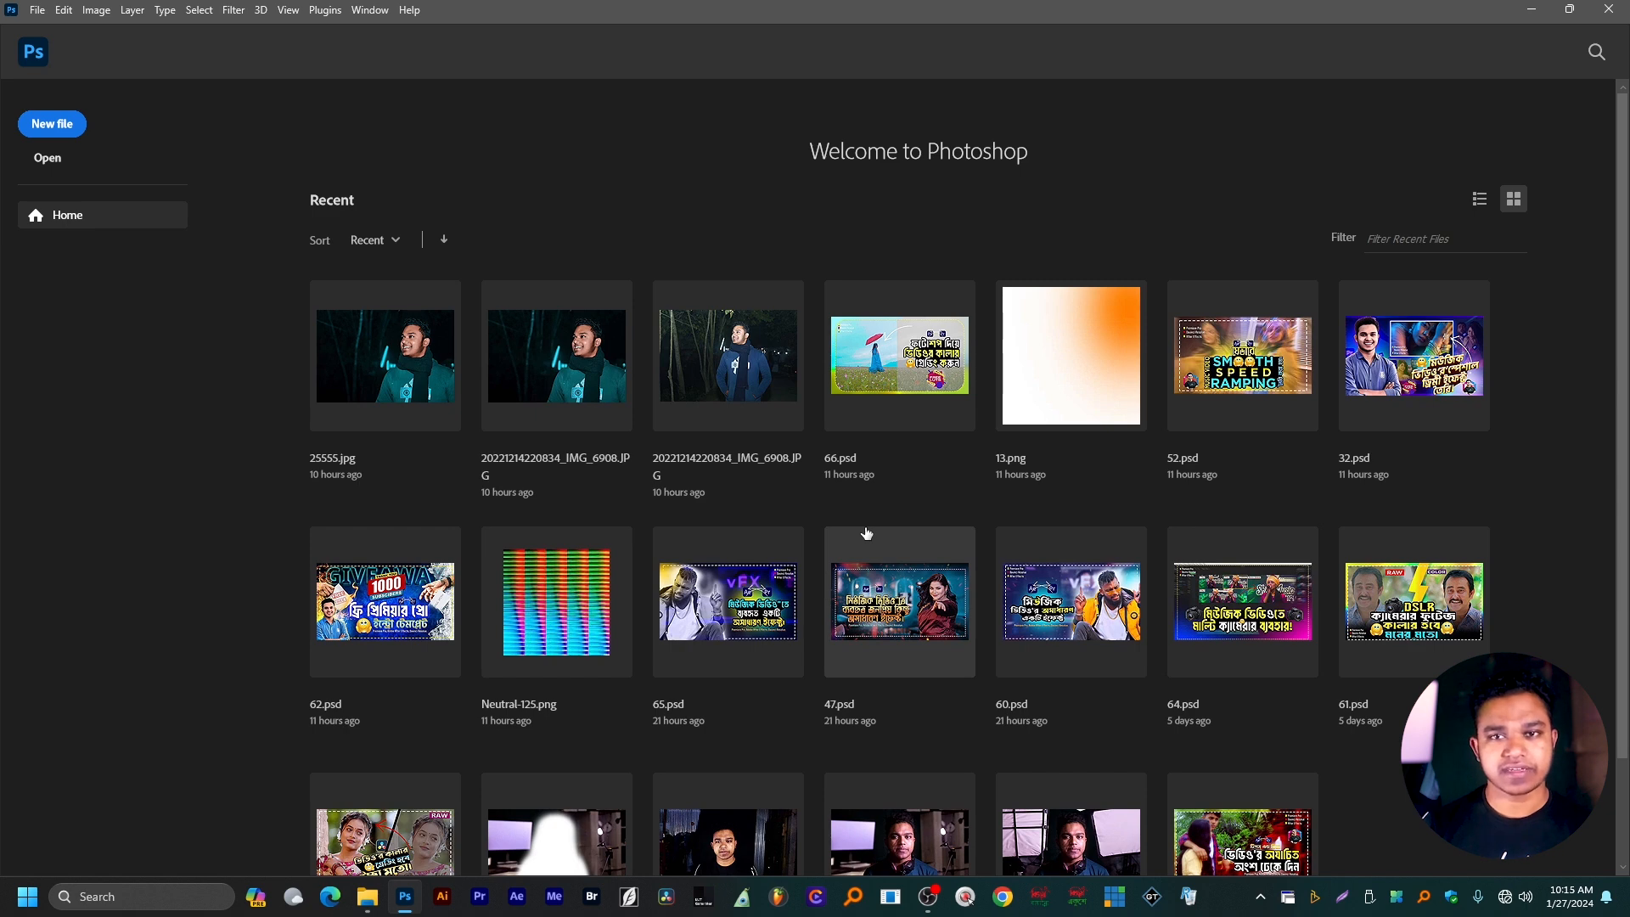
Open 2.mp4 from the raw footage folder in the video player and pause it on a frame of the woman with the umbrella.
left_click(376, 910)
left_click(1232, 375)
left_click_drag(1250, 95, 972, 156)
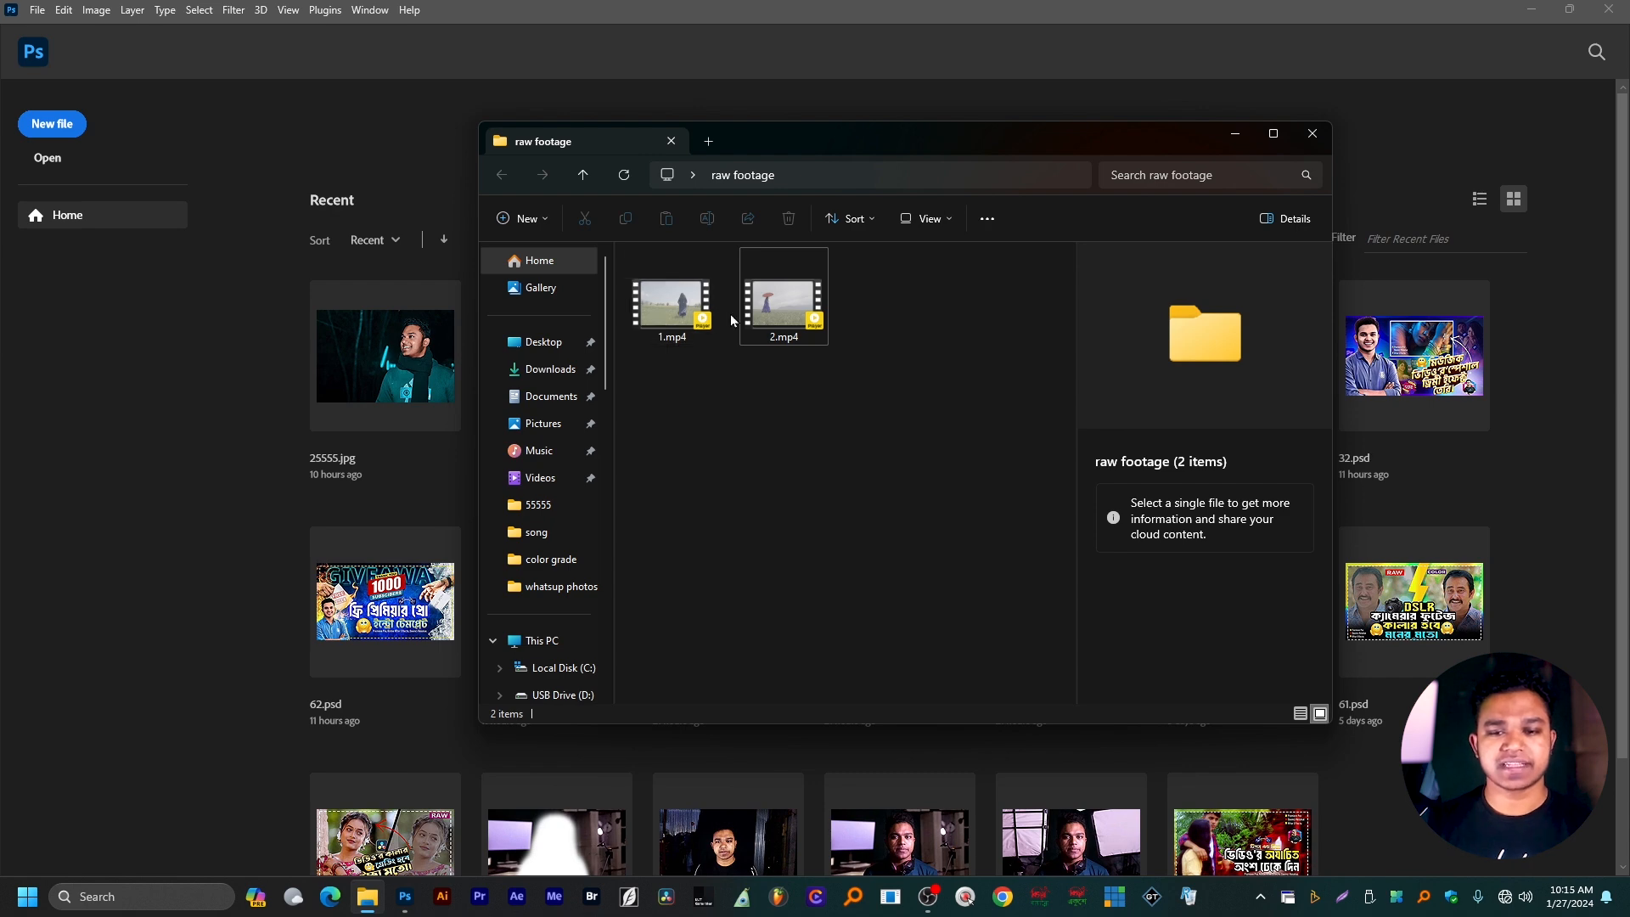
left_click(773, 315)
double_click(772, 312)
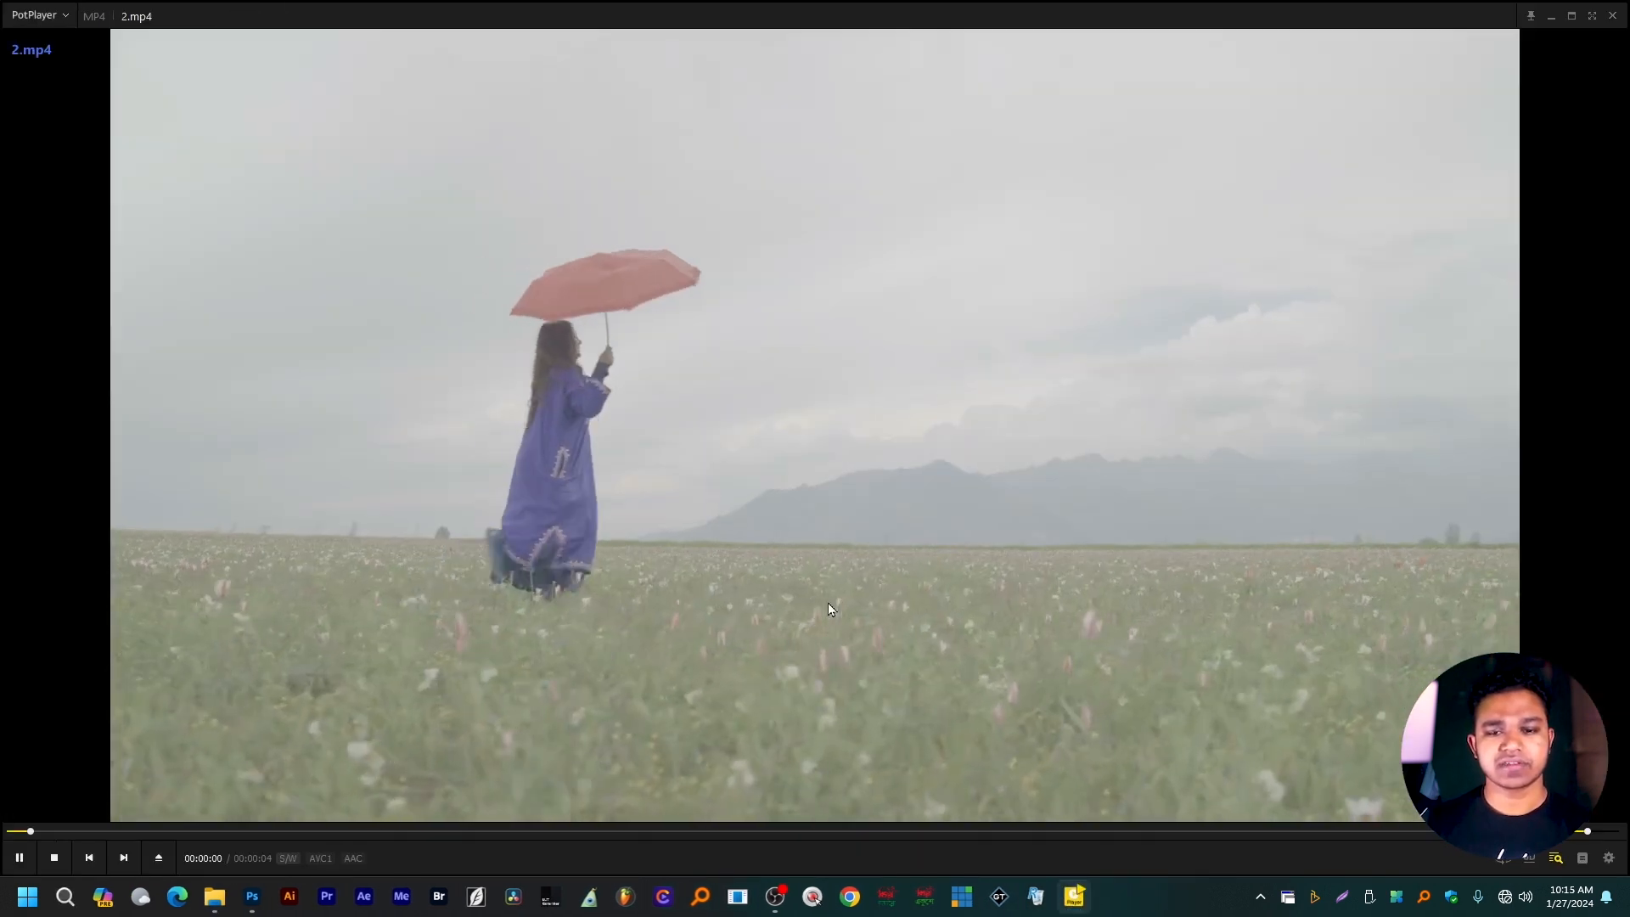
left_click(633, 289)
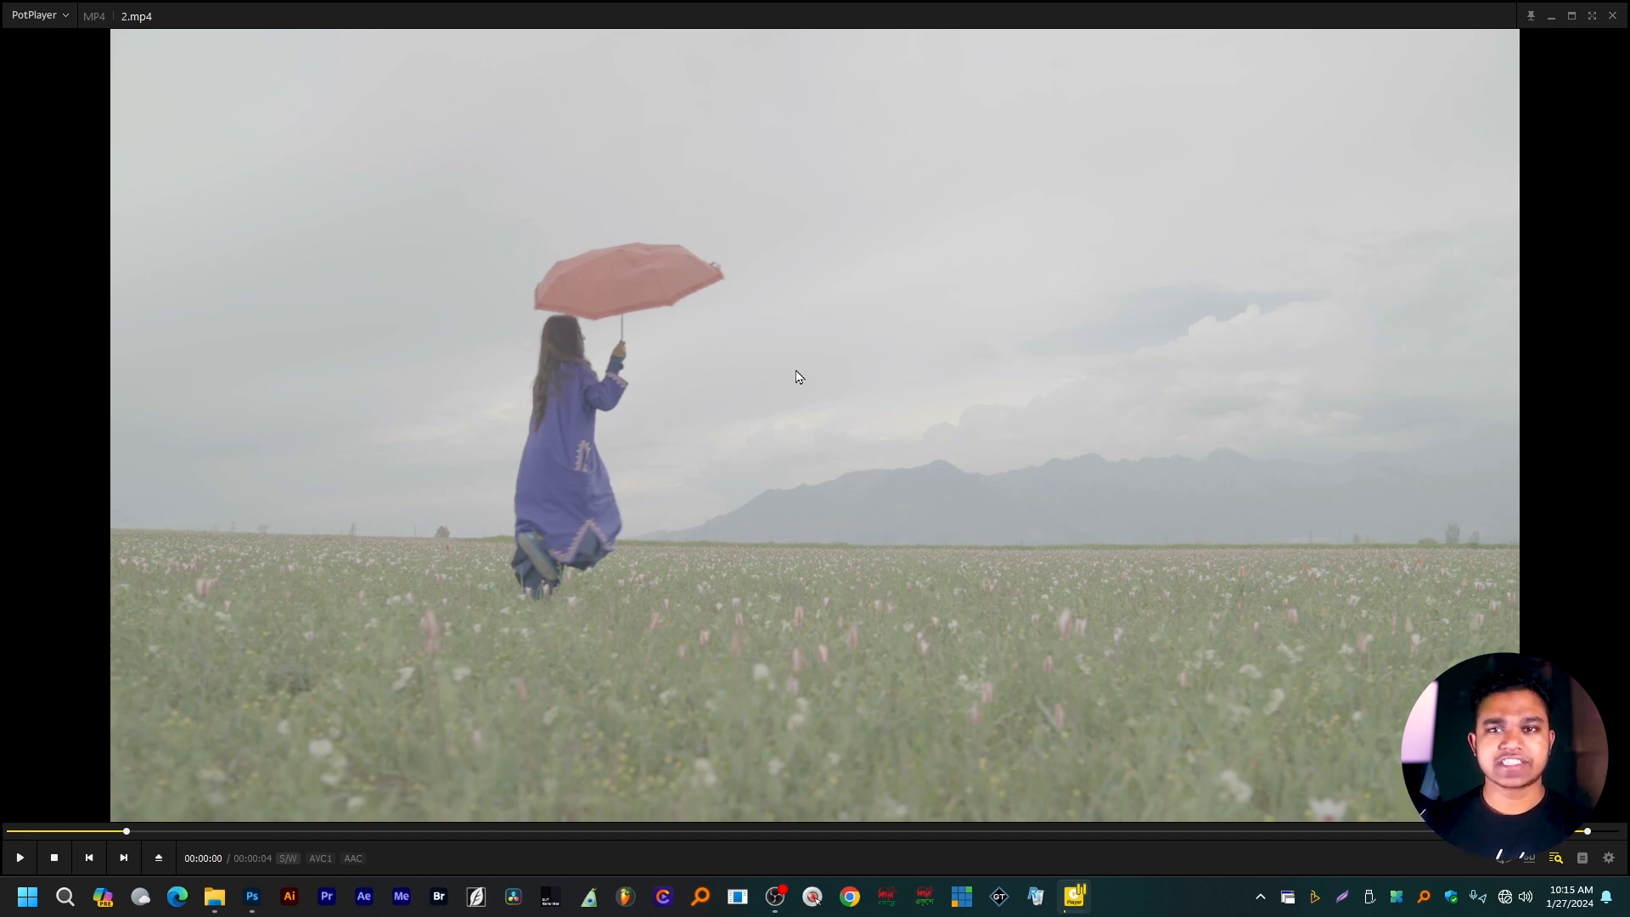
Copy the paused video frame and paste it into a new 3840 x 2160 px, 72 ppi Photoshop document.
right_click(845, 316)
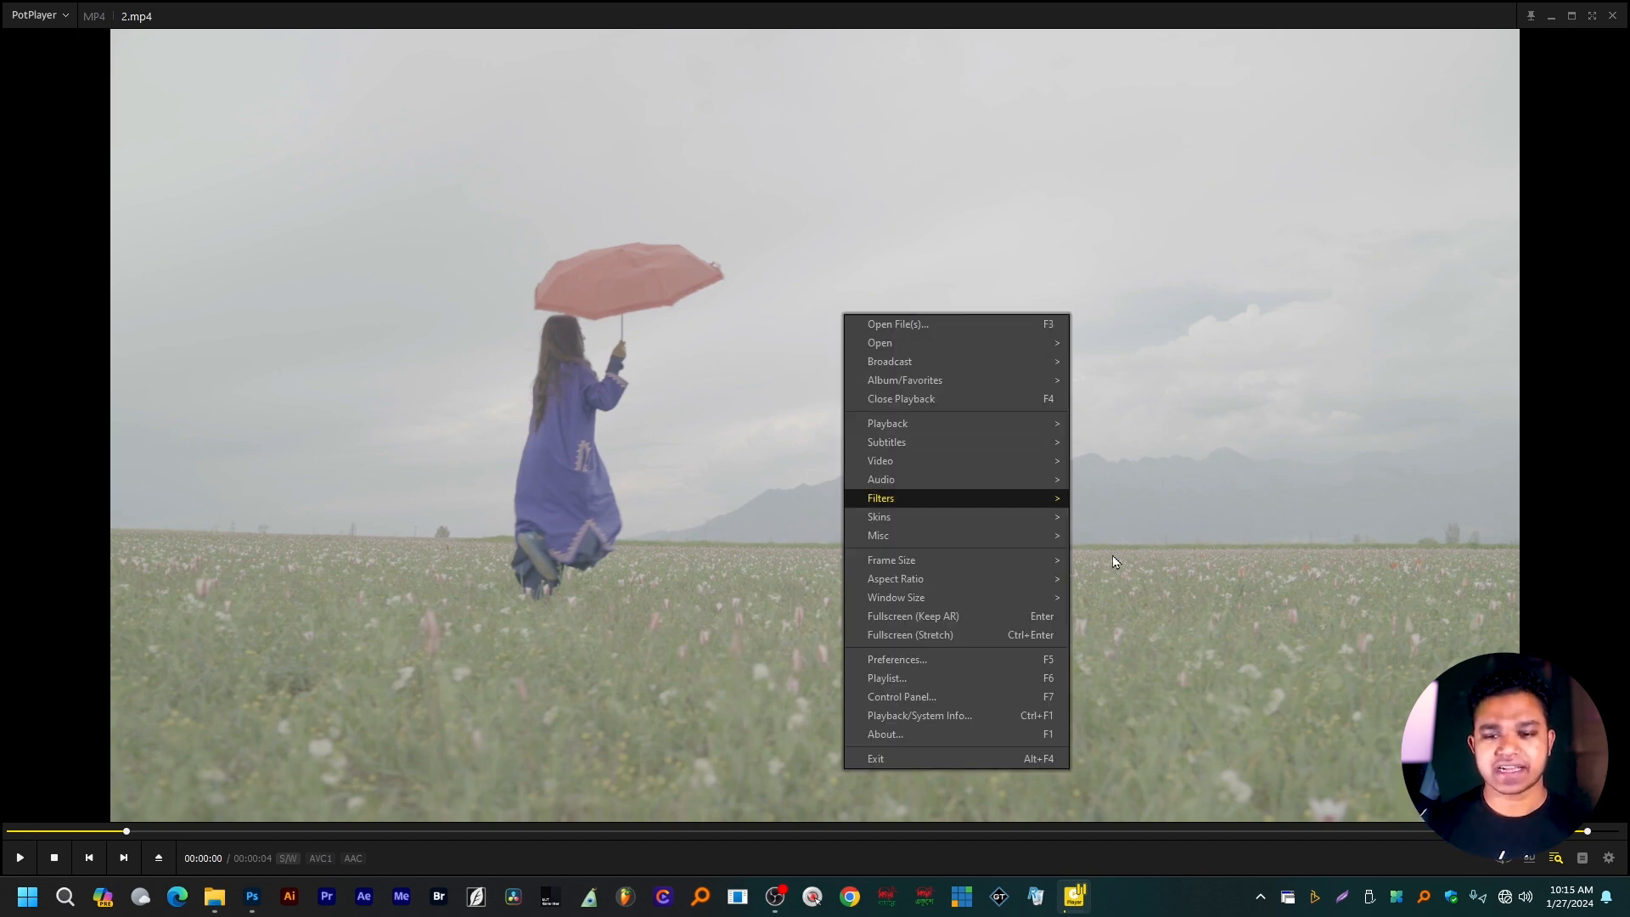
left_click(717, 358)
right_click(702, 351)
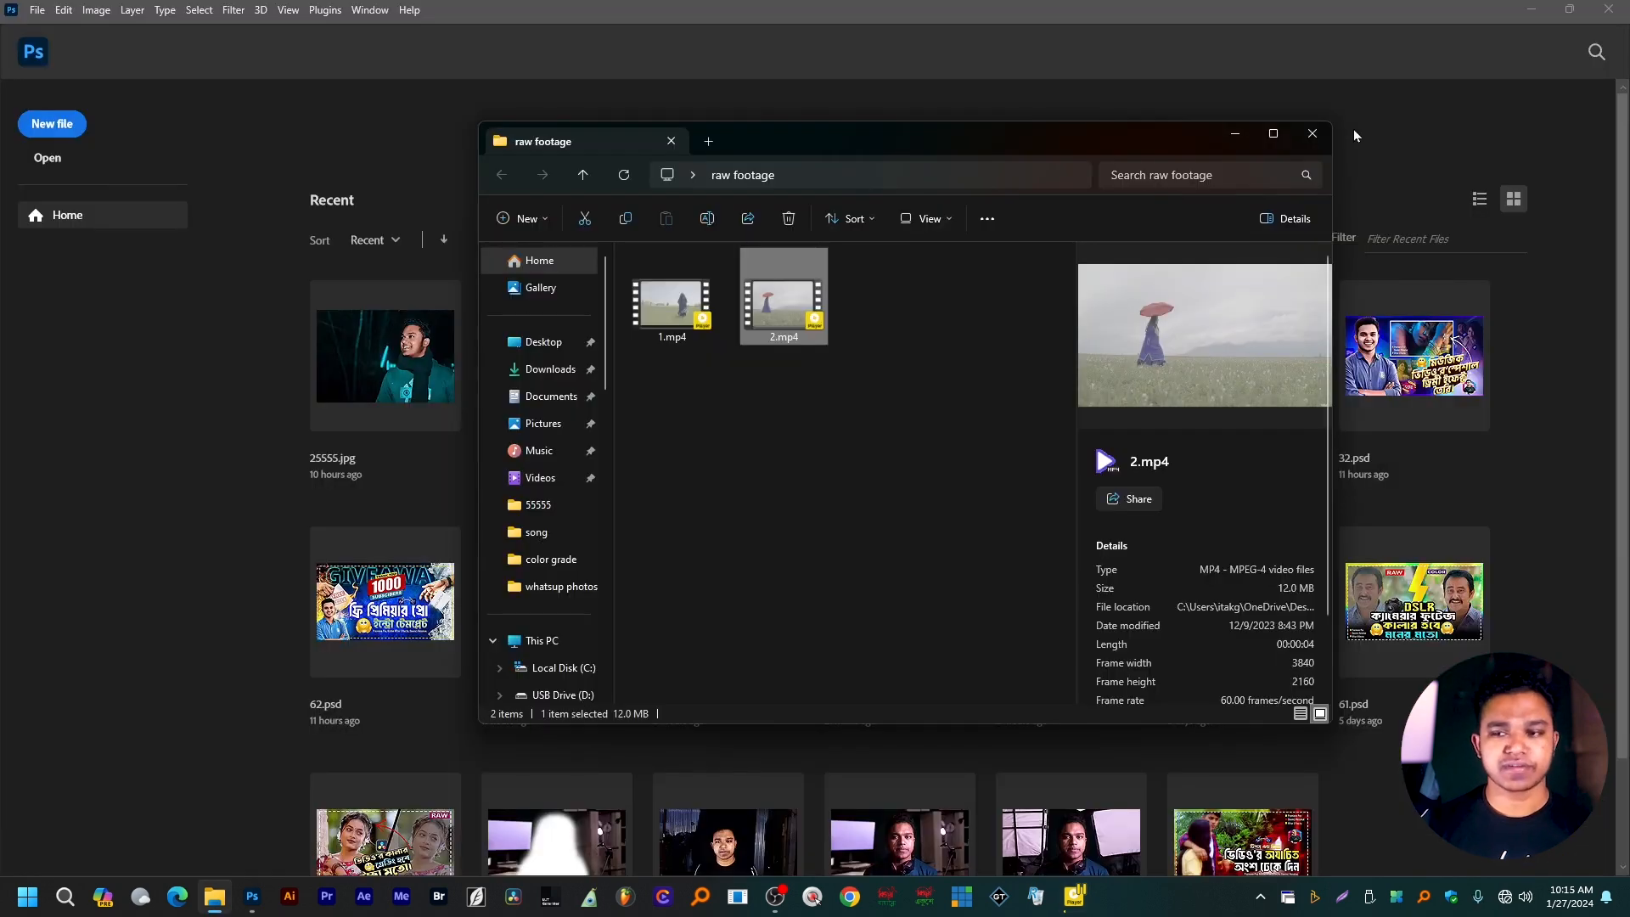
left_click(1236, 136)
key("ctrl+n")
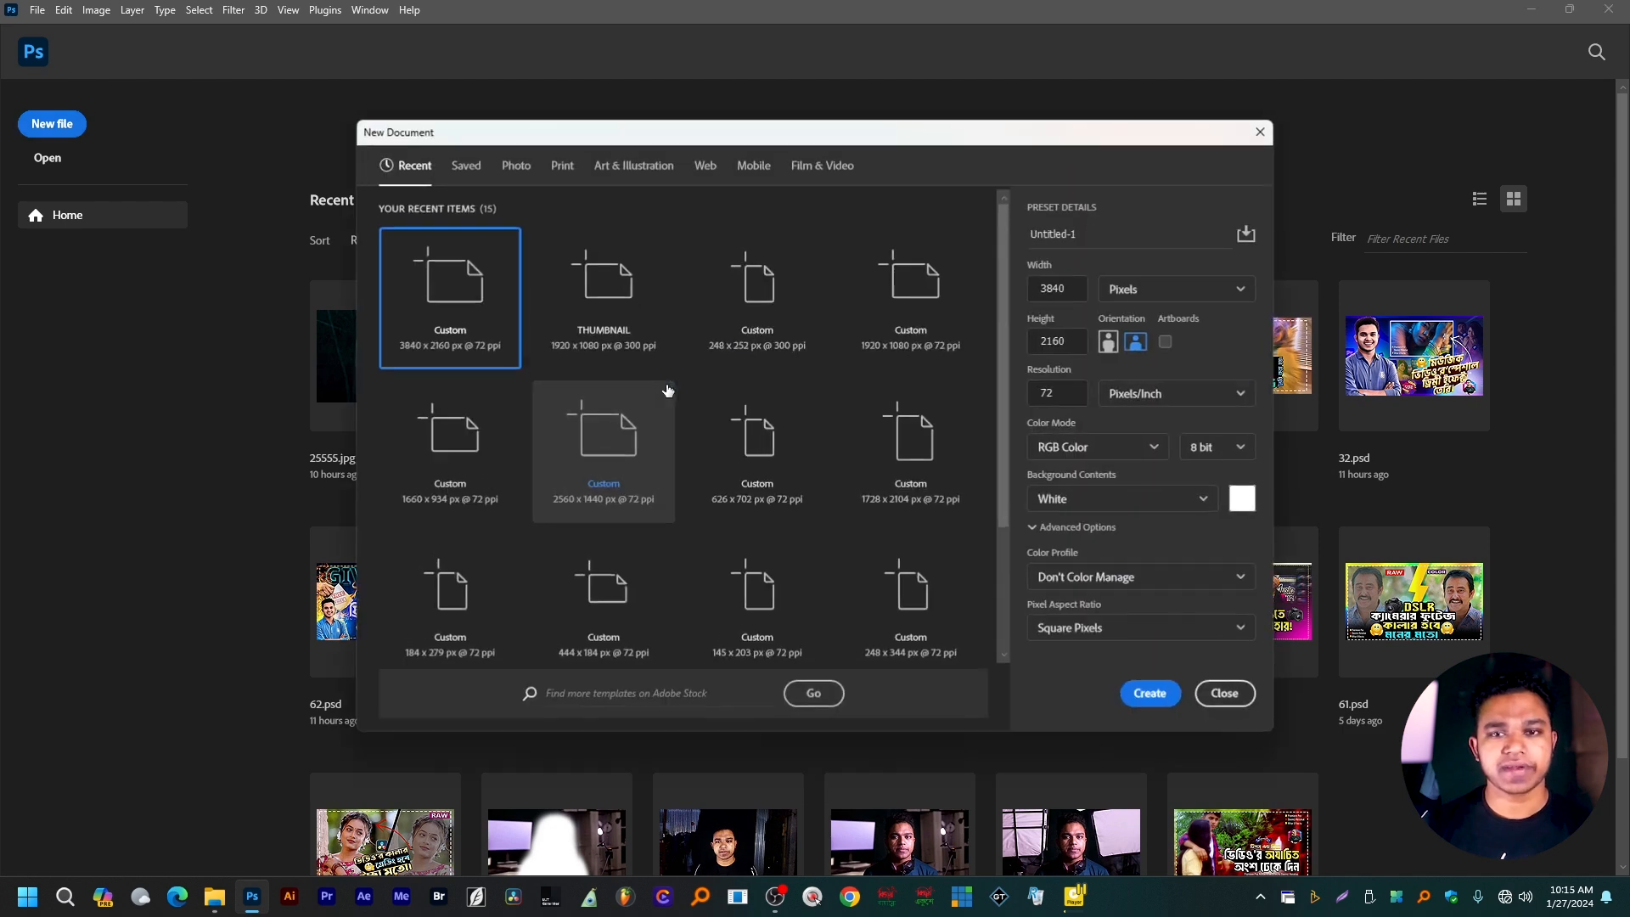
key("Return")
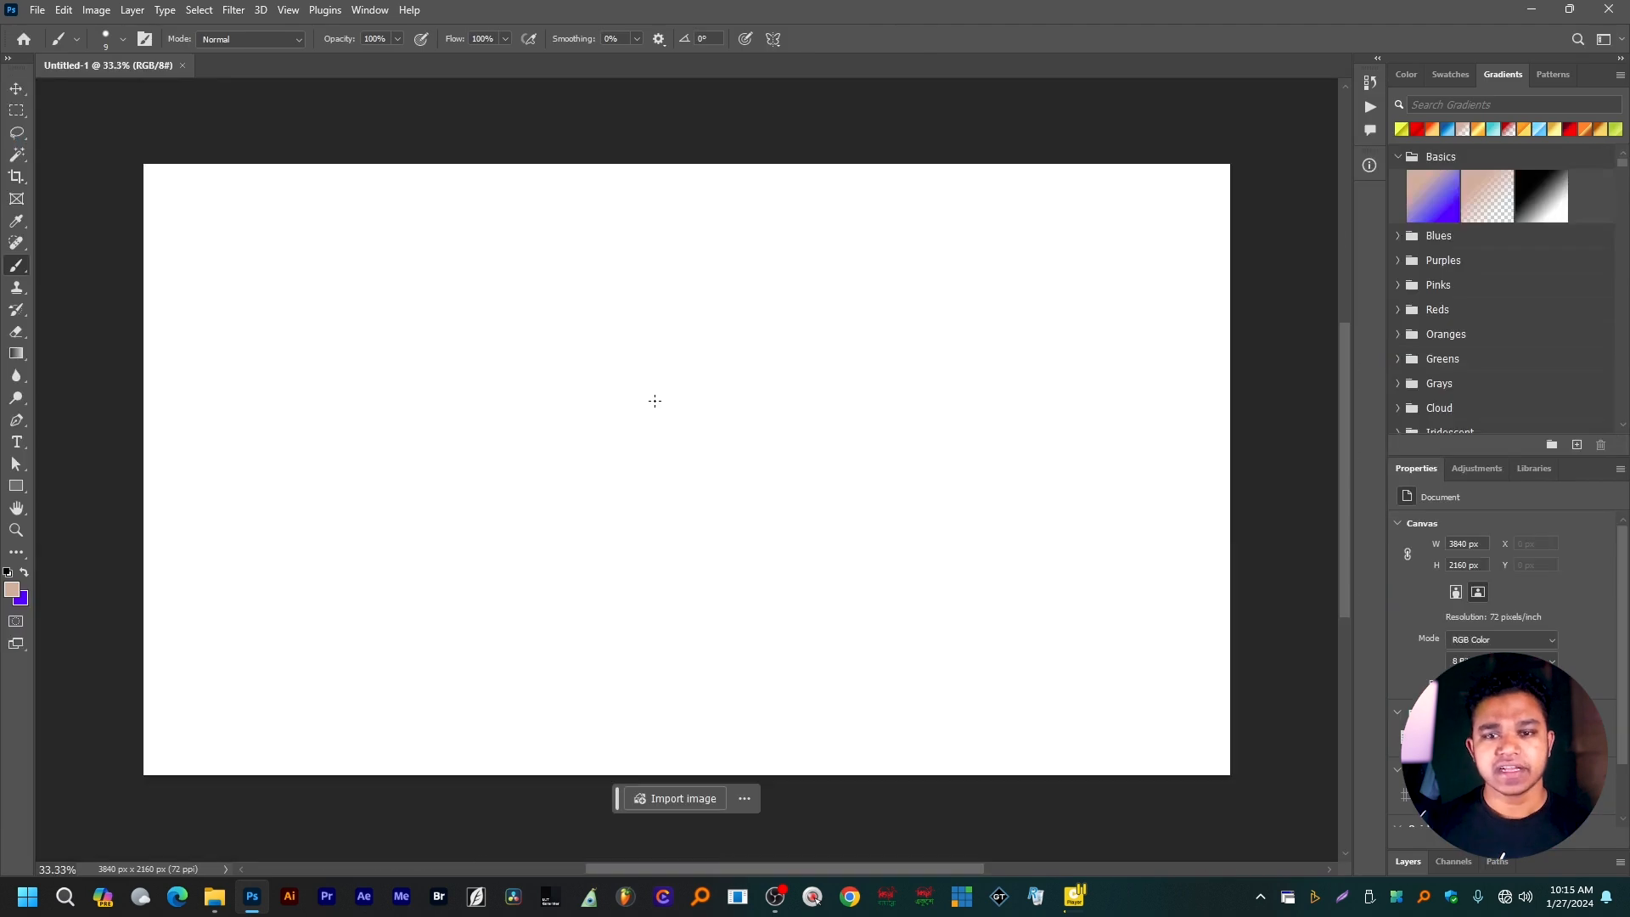
key("ctrl+v")
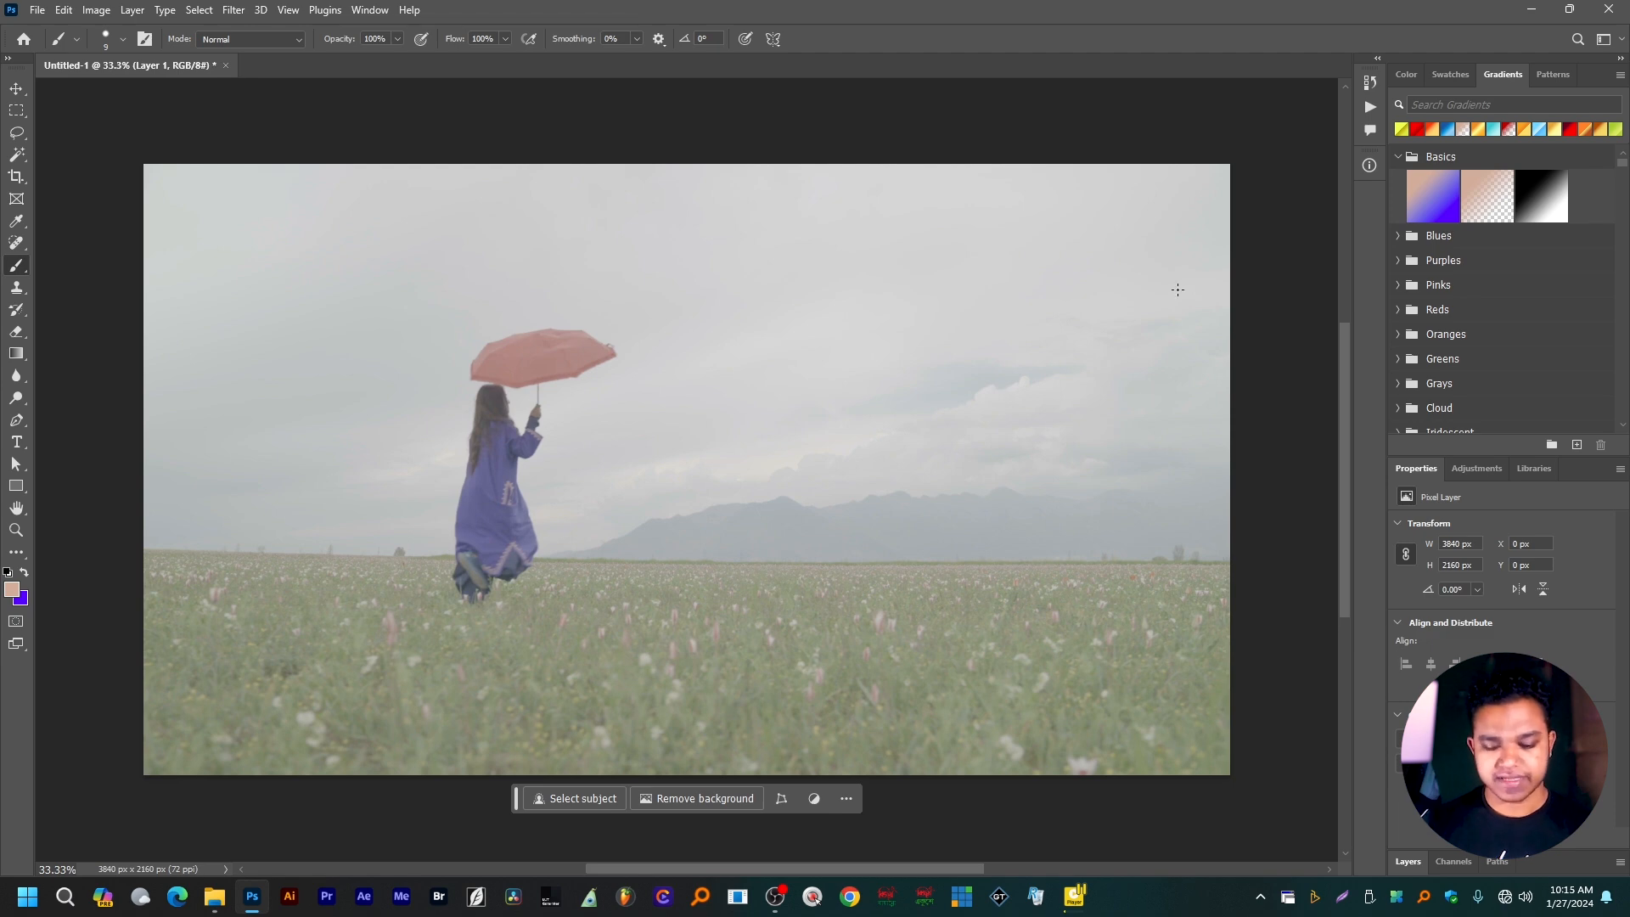
Merge the pasted frame into the Background layer and open it in the Camera Raw Filter.
key("F7")
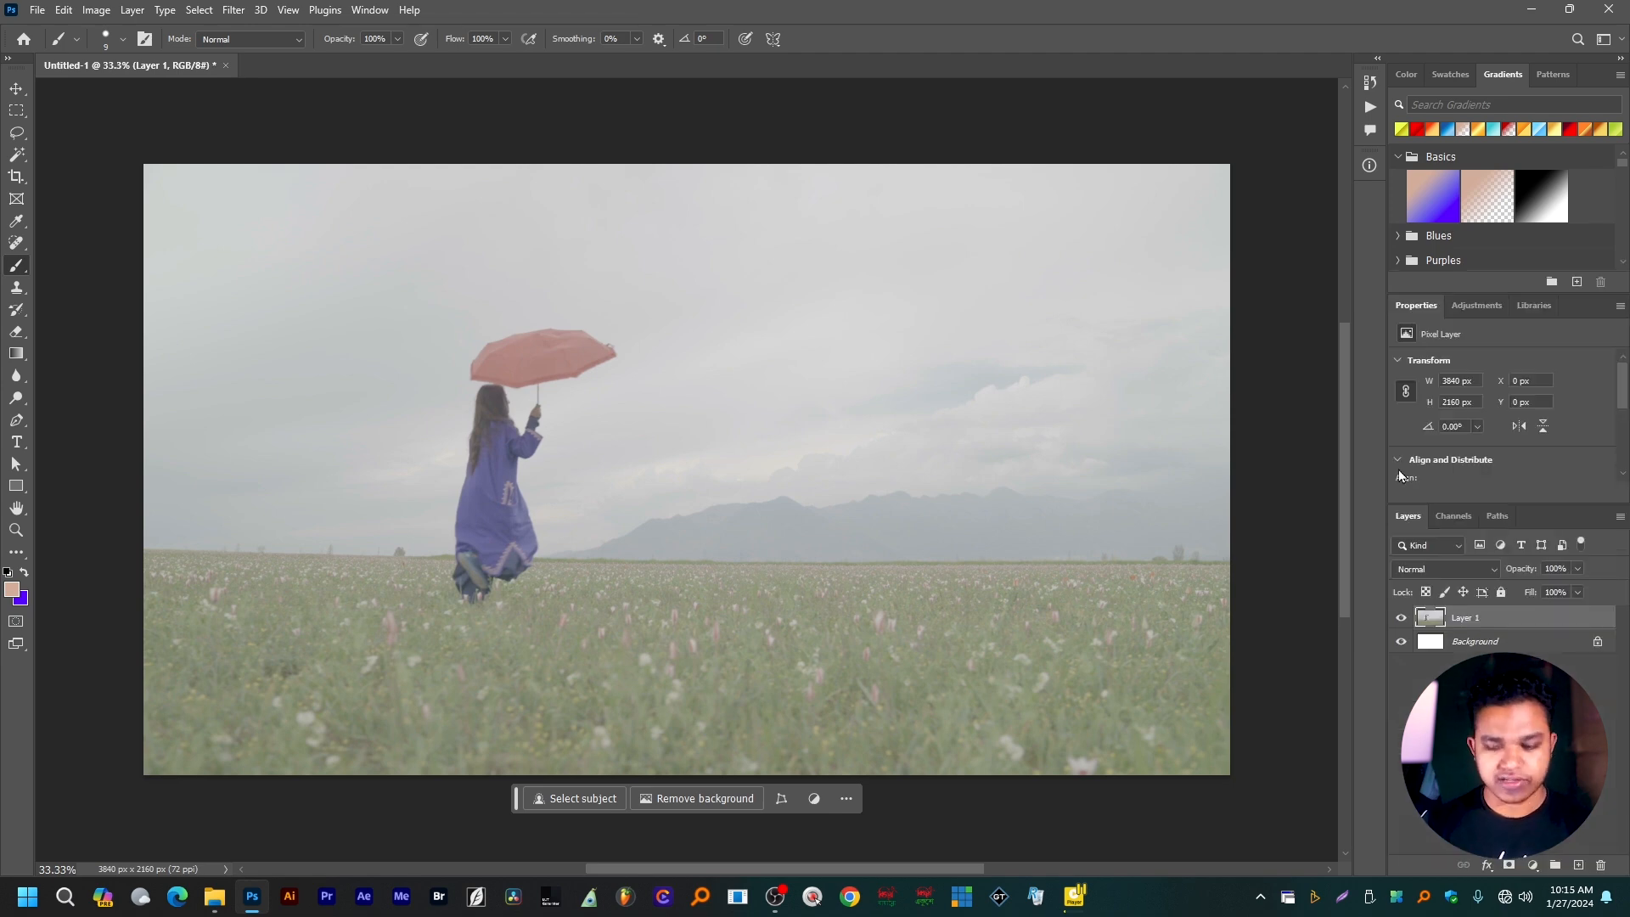
key("ctrl+e")
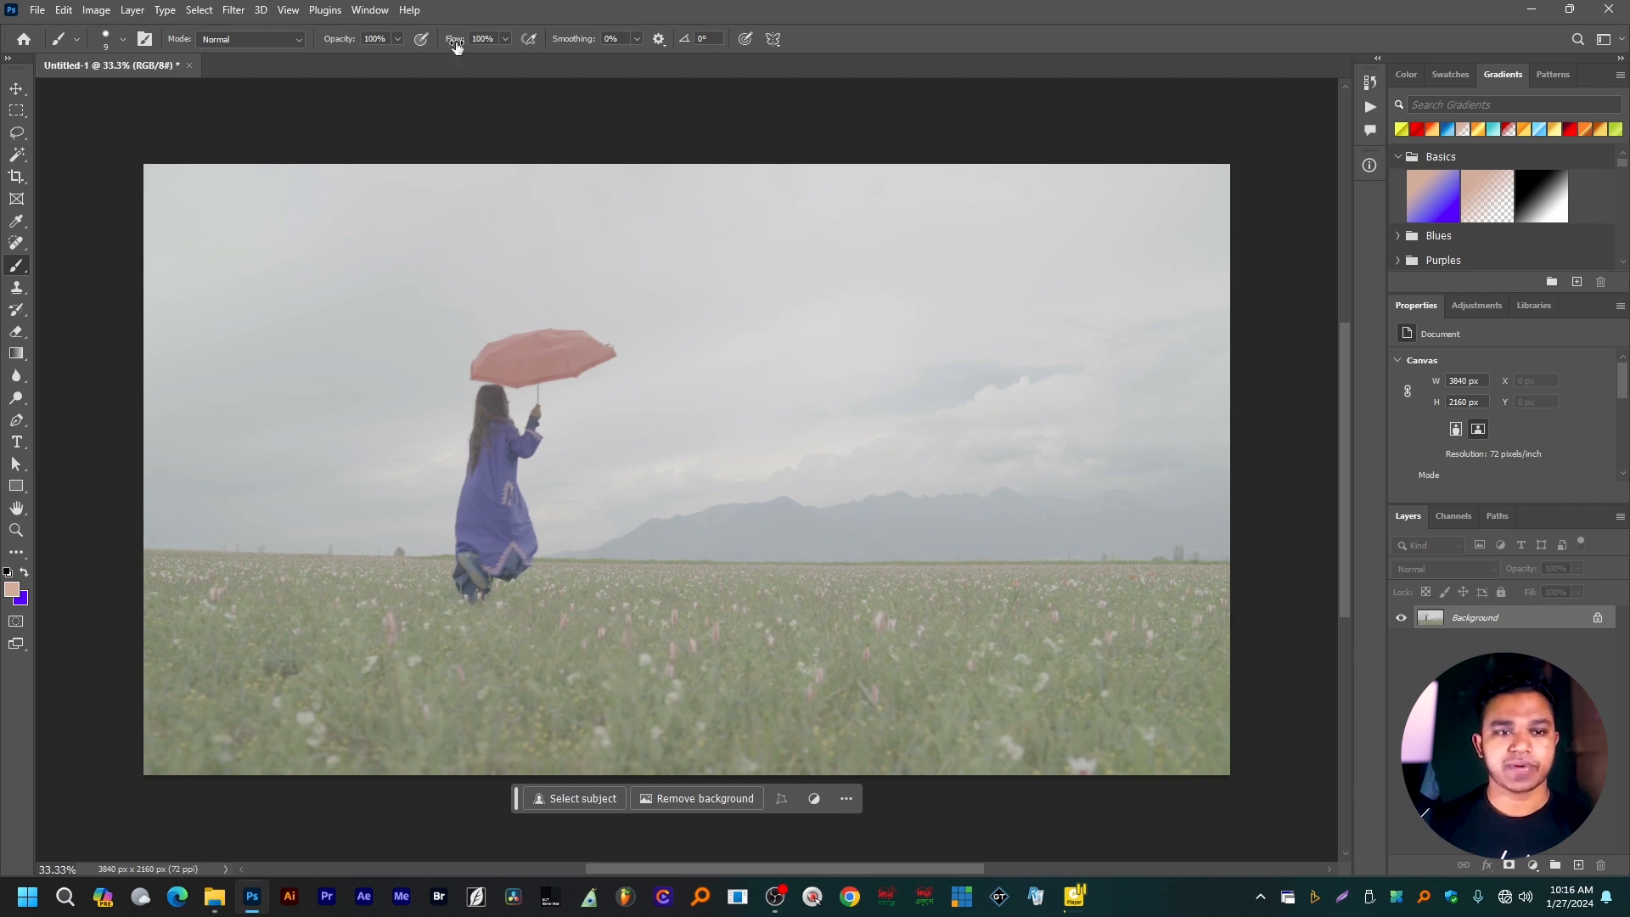
left_click(233, 11)
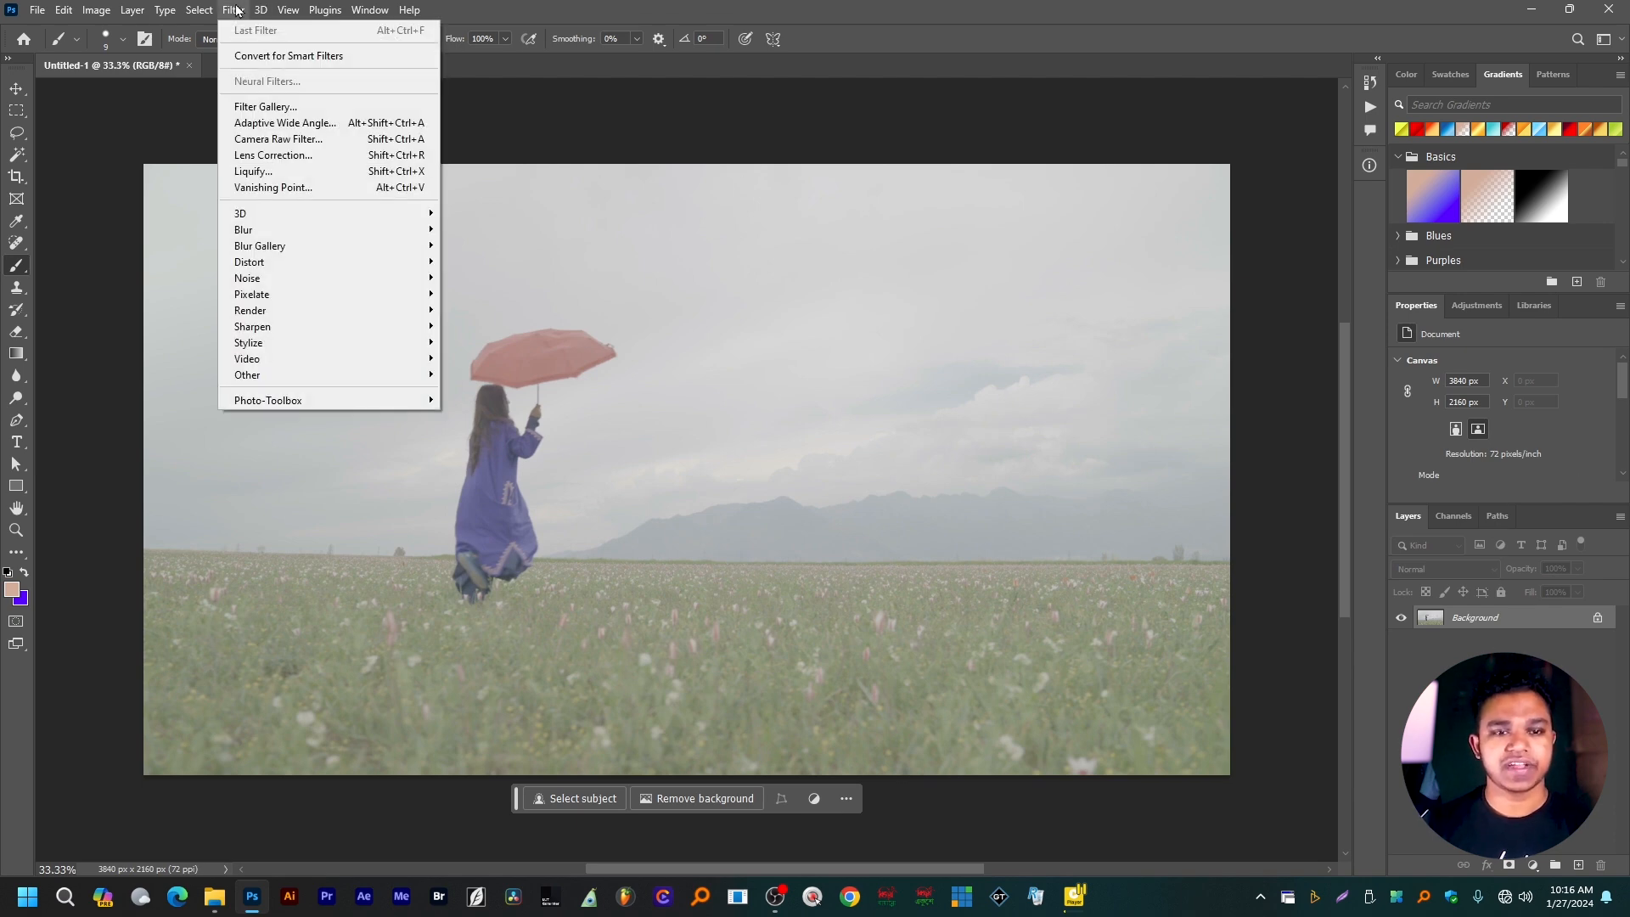
left_click(251, 139)
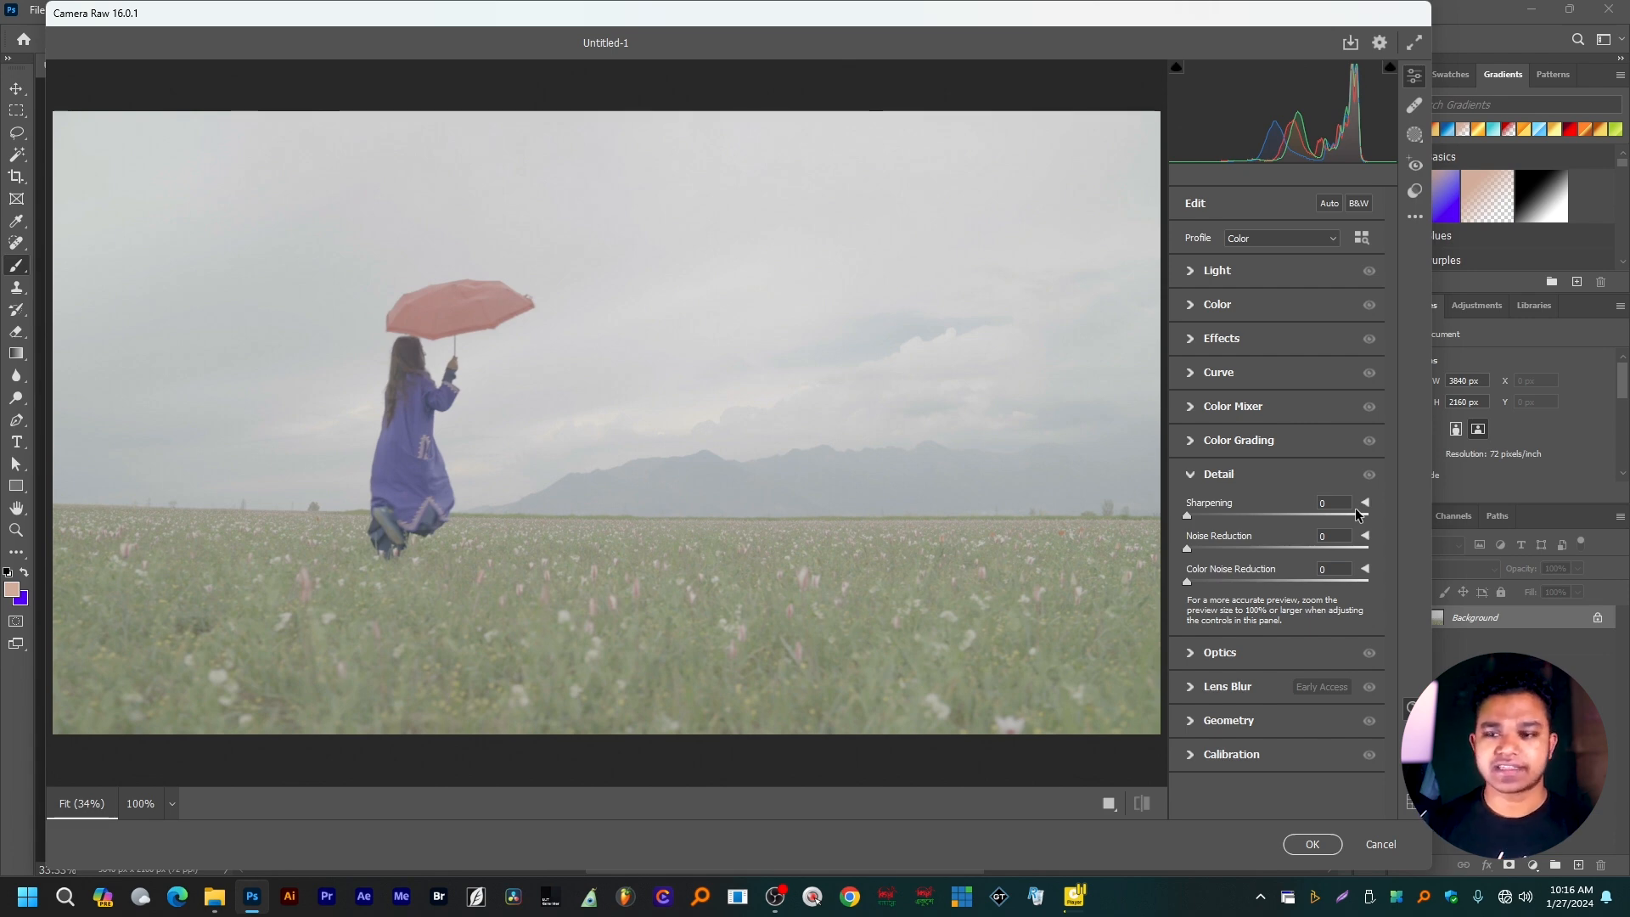
Set Contrast to +100, Exposure to +0.35 and the overall Saturation to +92.
left_click(1202, 271)
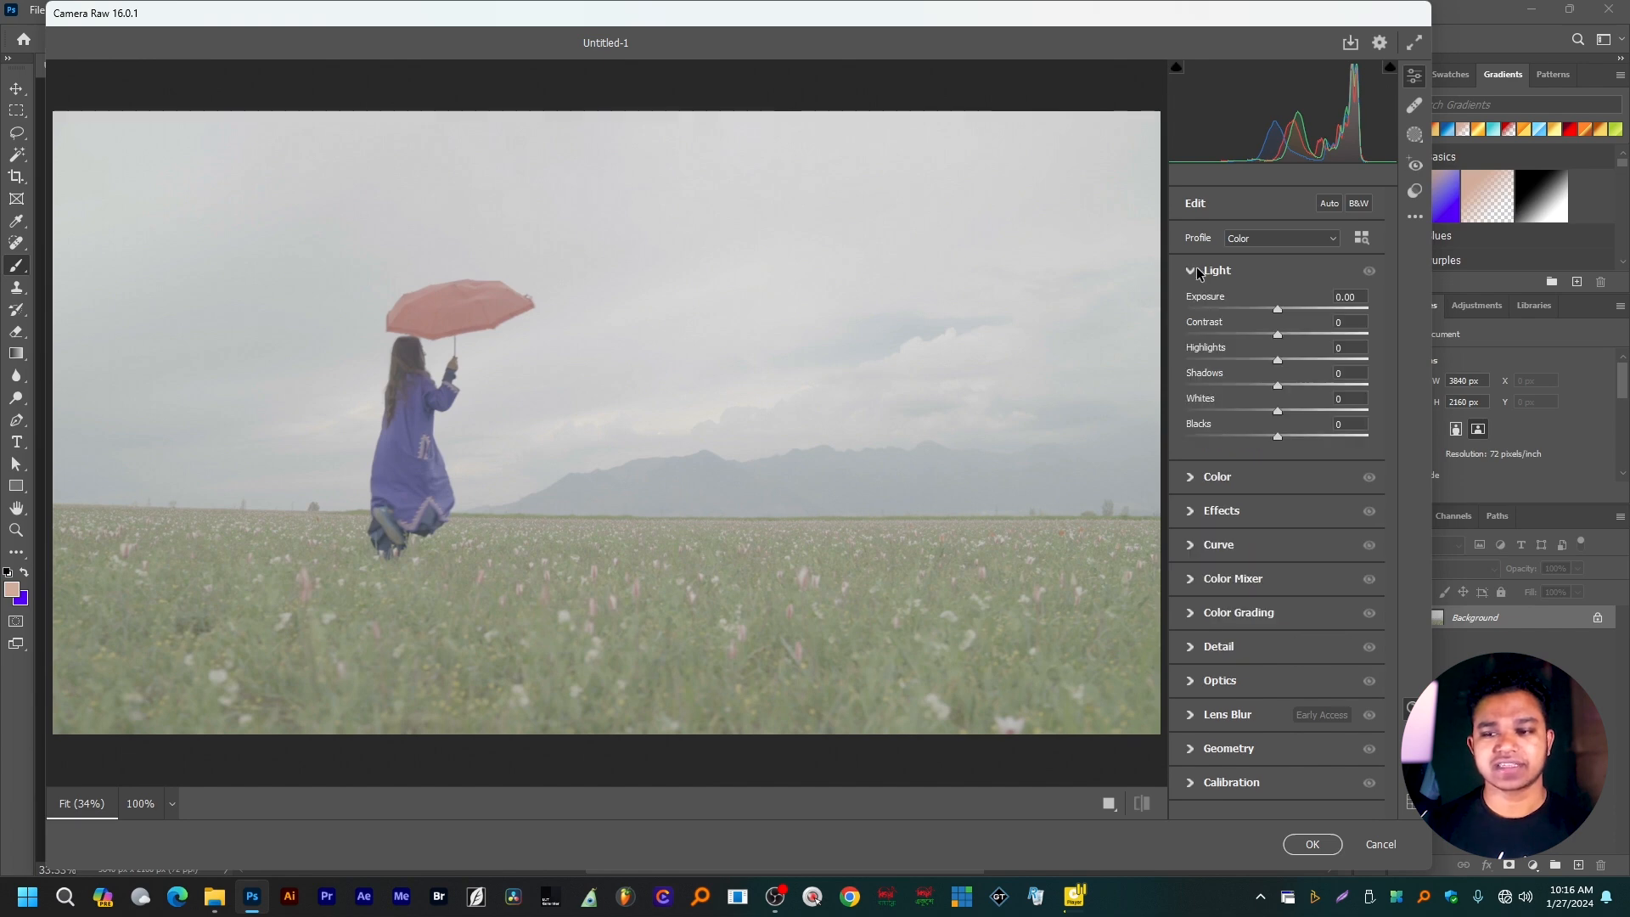
left_click_drag(1278, 334, 1393, 338)
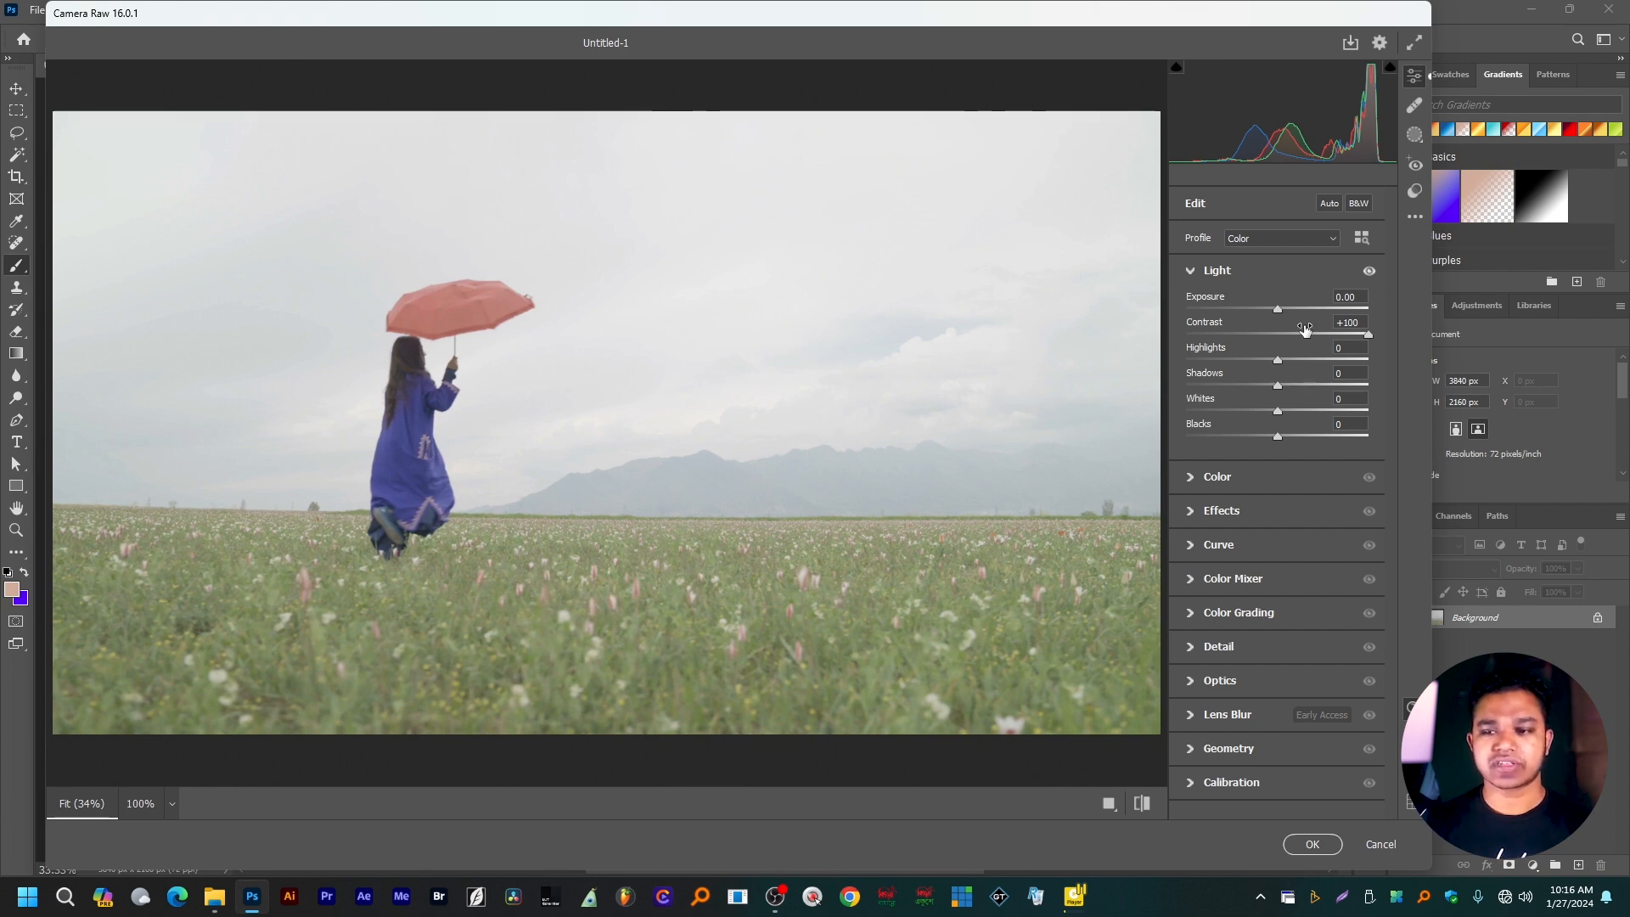
left_click_drag(1278, 309, 1284, 312)
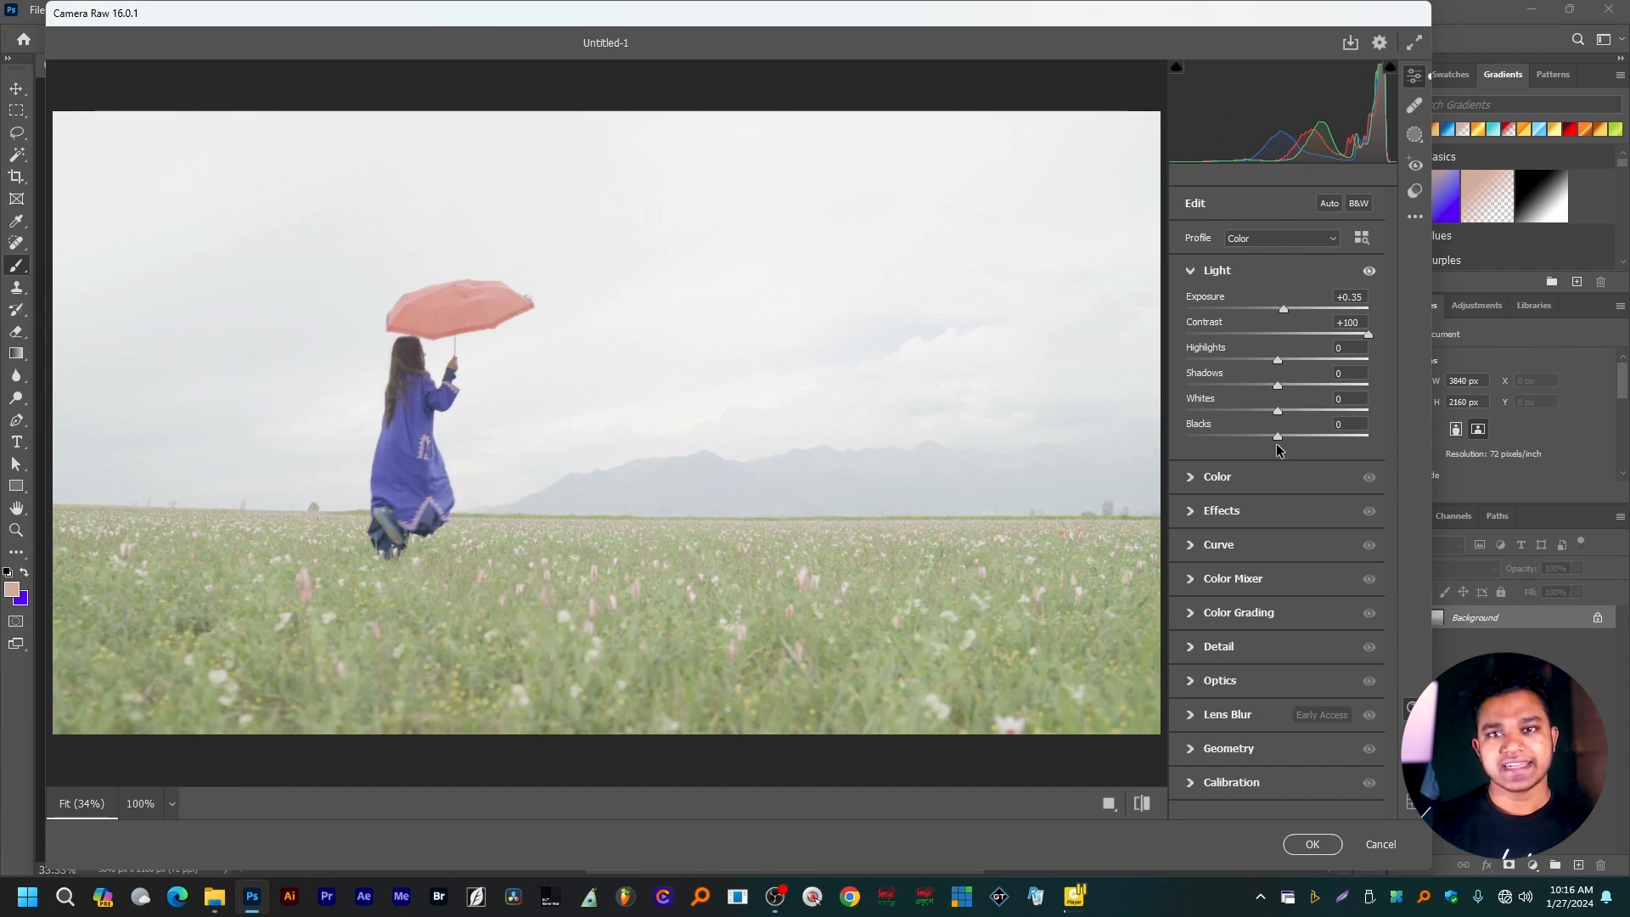
left_click(1191, 488)
left_click_drag(1286, 447, 1360, 451)
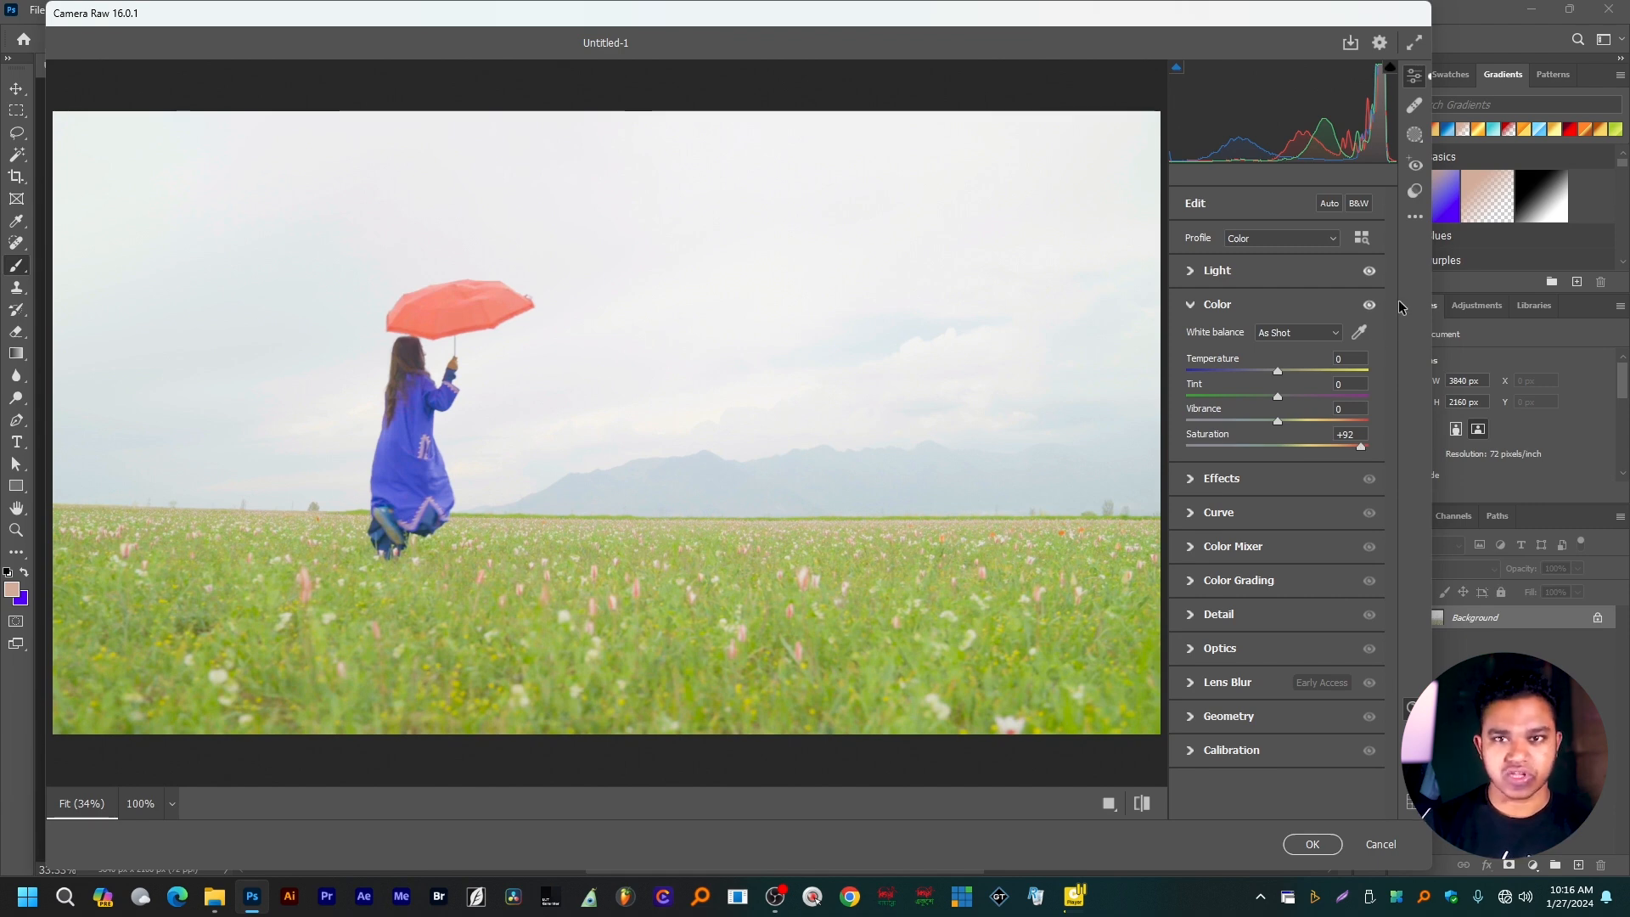
Set the Color Mixer saturation to Yellows -4, Greens +92, Aquas +100 and Blues +91, and shift the Blues hue to -38.
left_click(1189, 548)
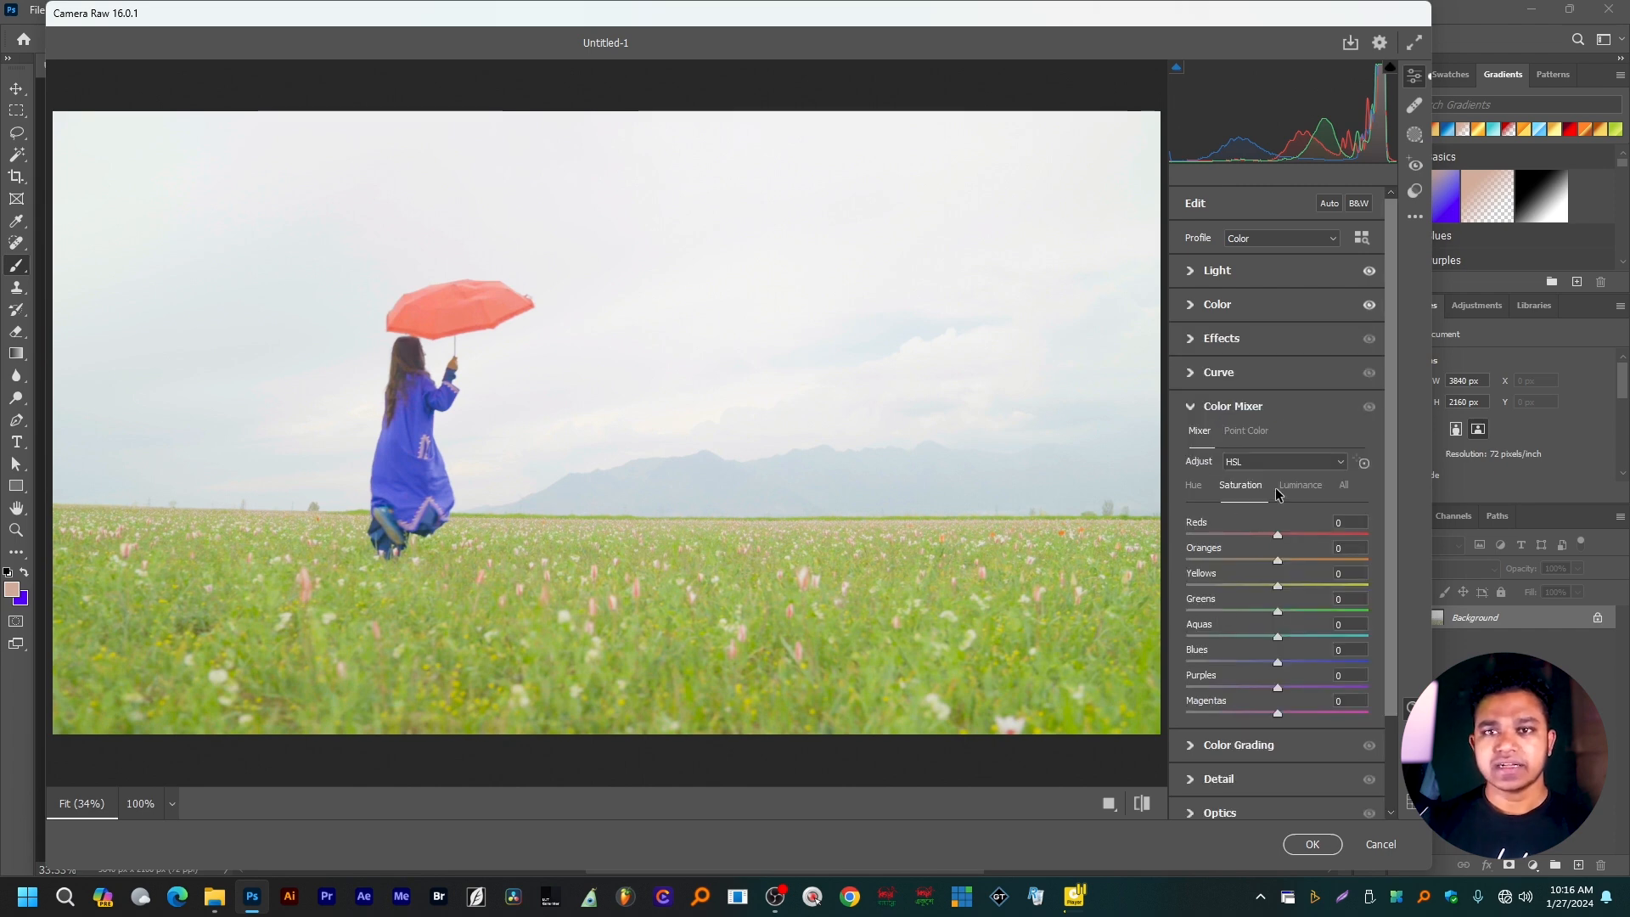
scroll(1278, 495, "down", 2)
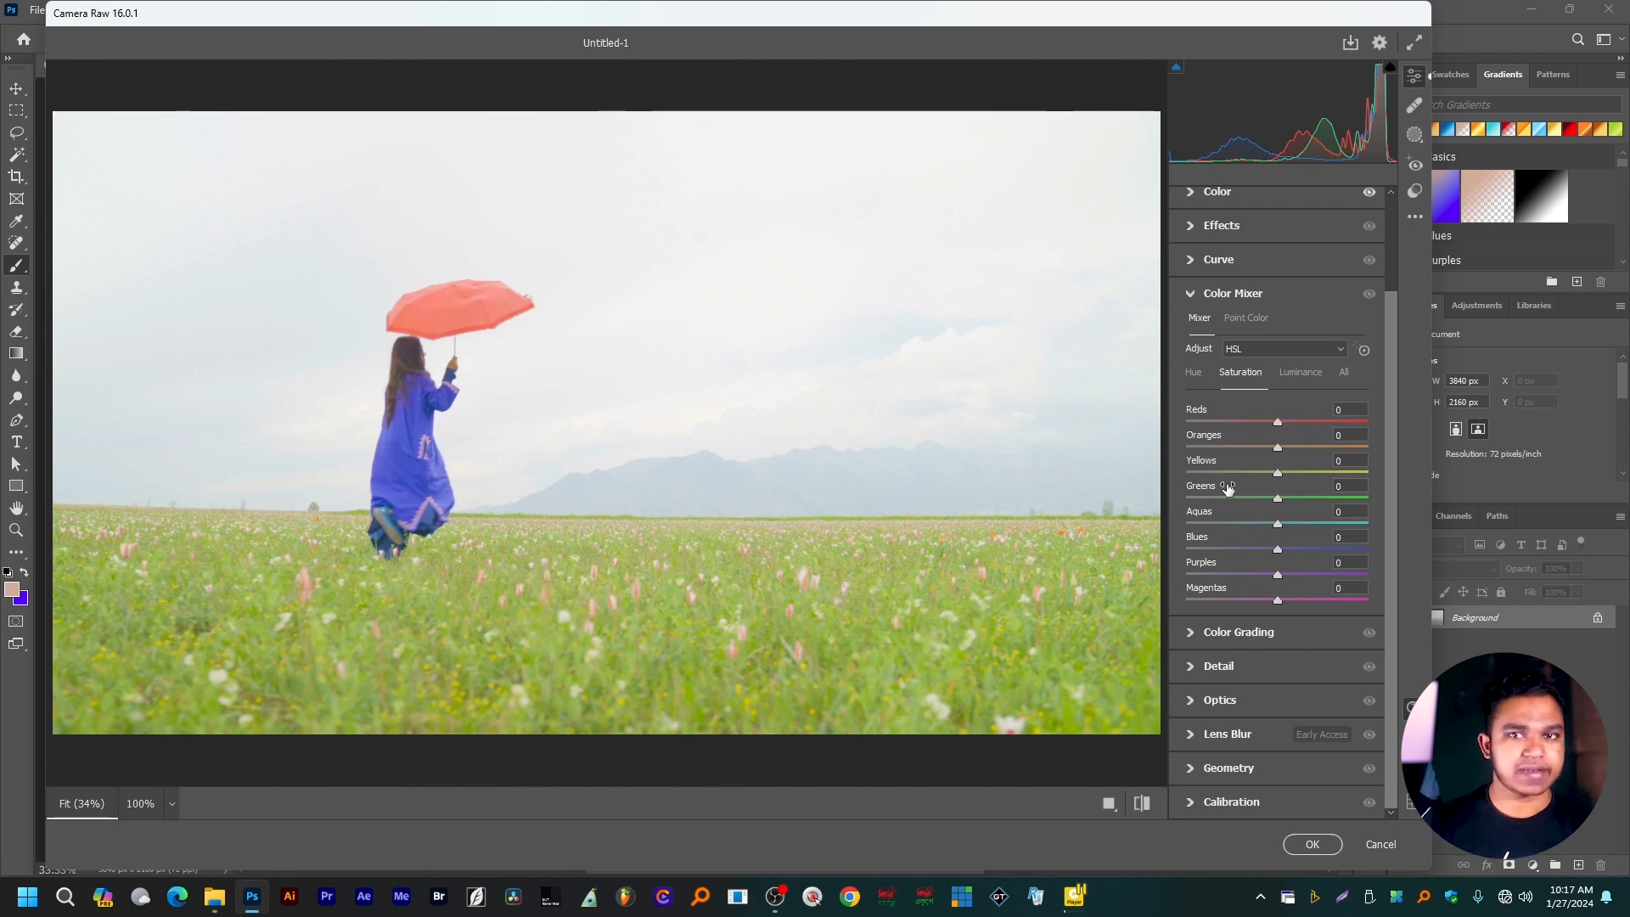
left_click(1276, 503)
left_click_drag(1276, 503, 1360, 505)
mouse_move(1281, 472)
left_mouse_down()
mouse_move(1330, 472)
mouse_move(1274, 472)
left_mouse_up()
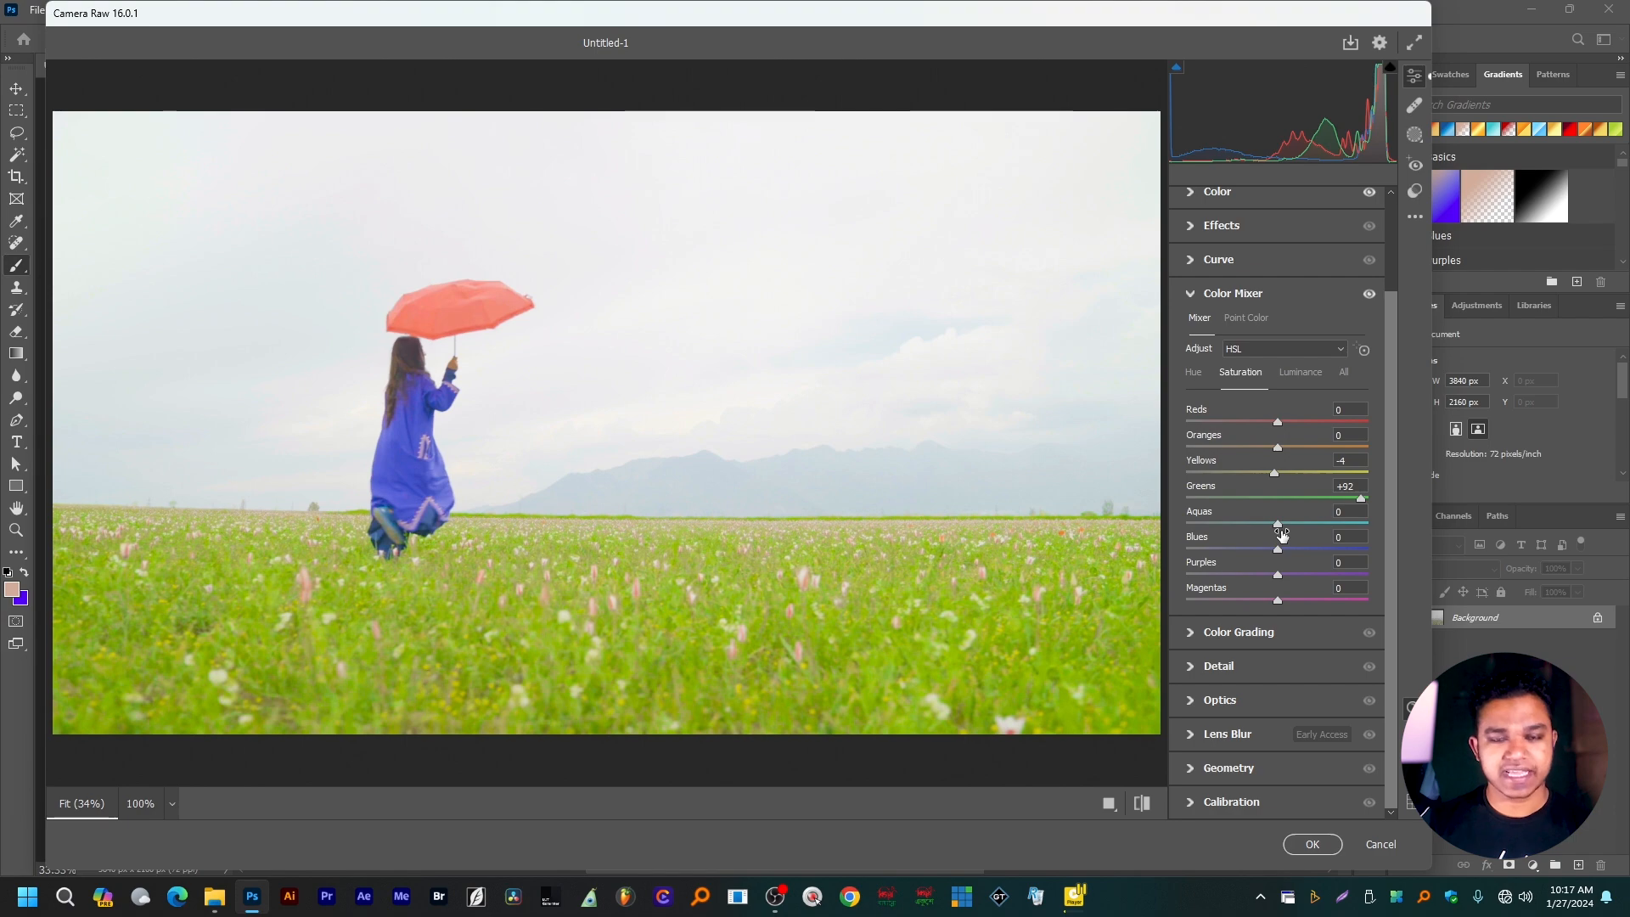
left_click_drag(1278, 530, 1323, 549)
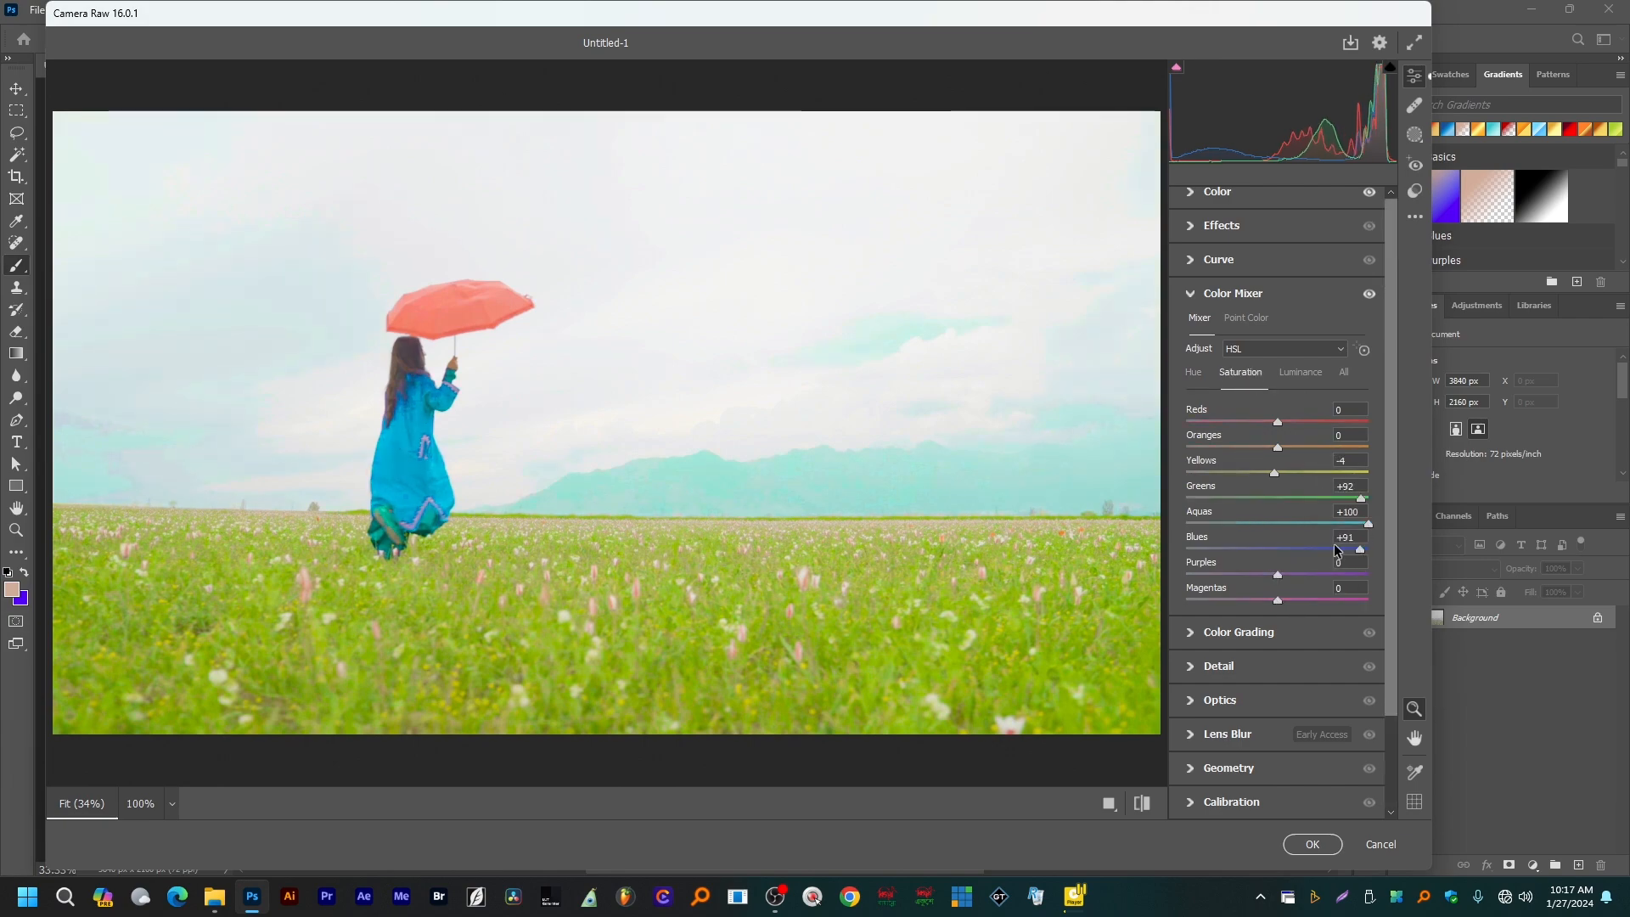
left_click_drag(1274, 549, 1247, 550)
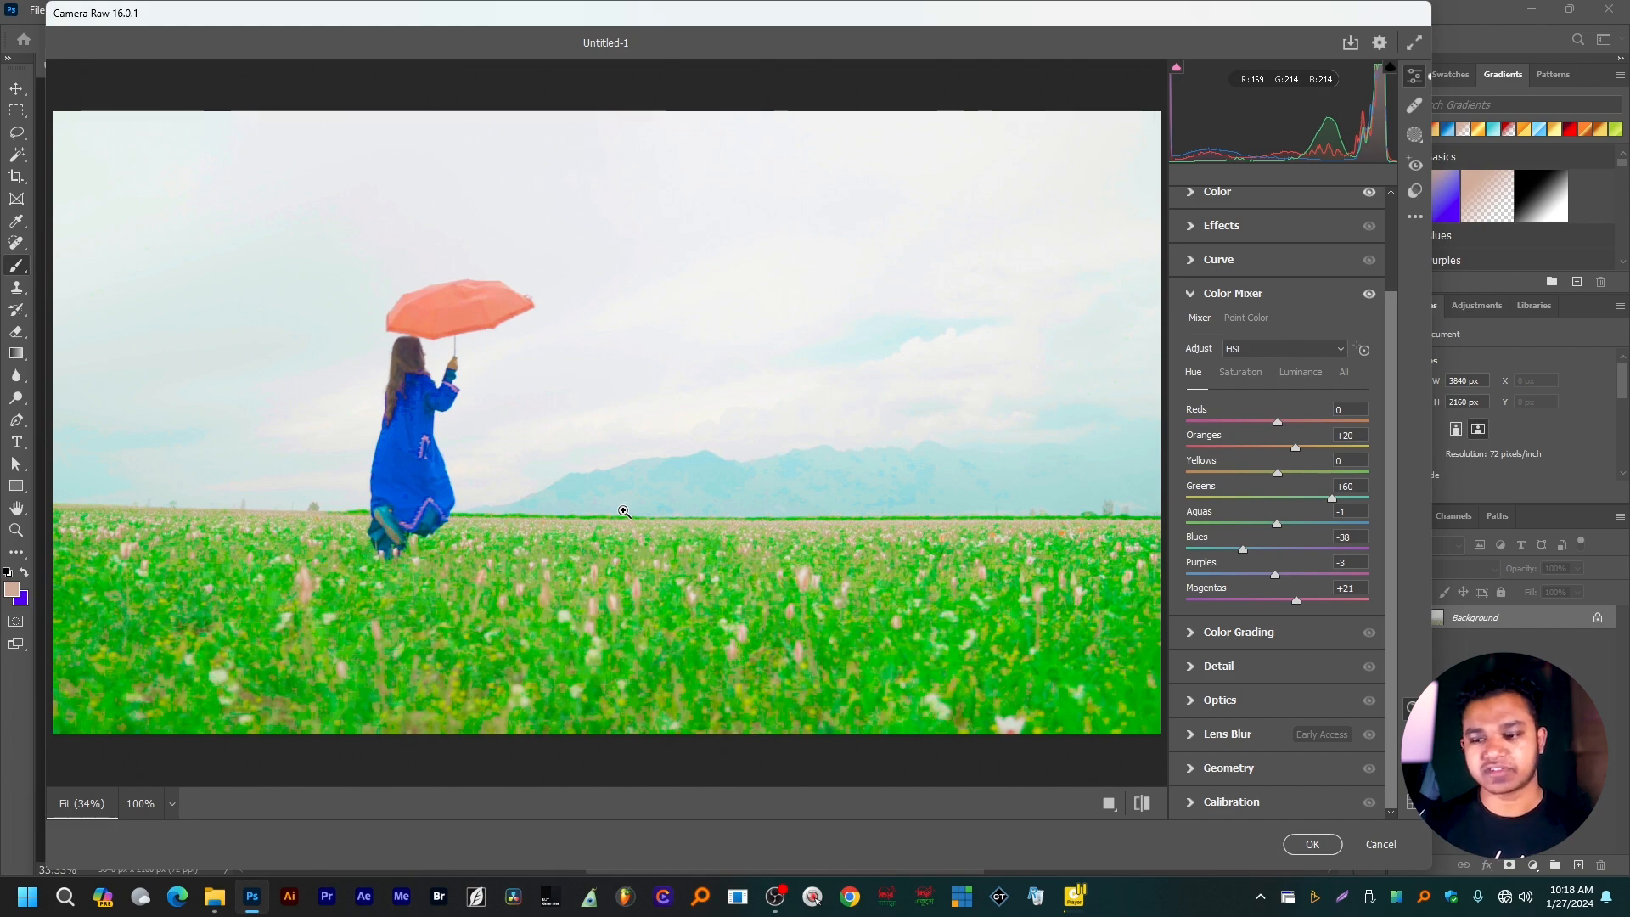
Reset all Camera Raw adjustments to their opening state and load the Untitled.xmp settings file from the Desktop.
left_click(1414, 220)
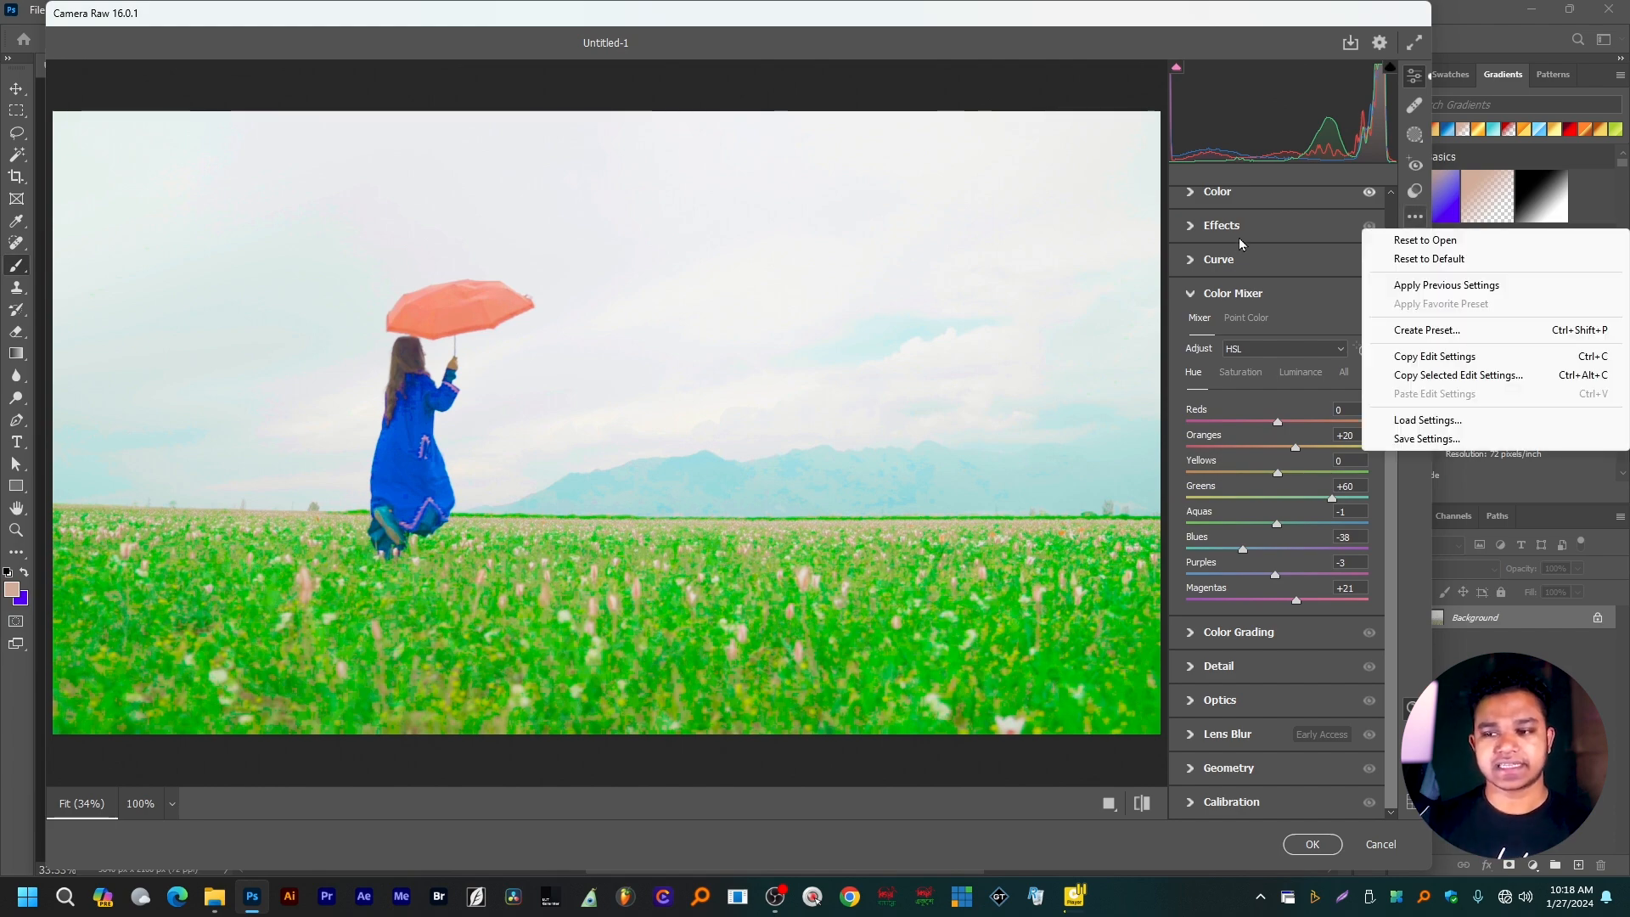
left_click(1427, 243)
left_click(1415, 218)
left_click(1426, 420)
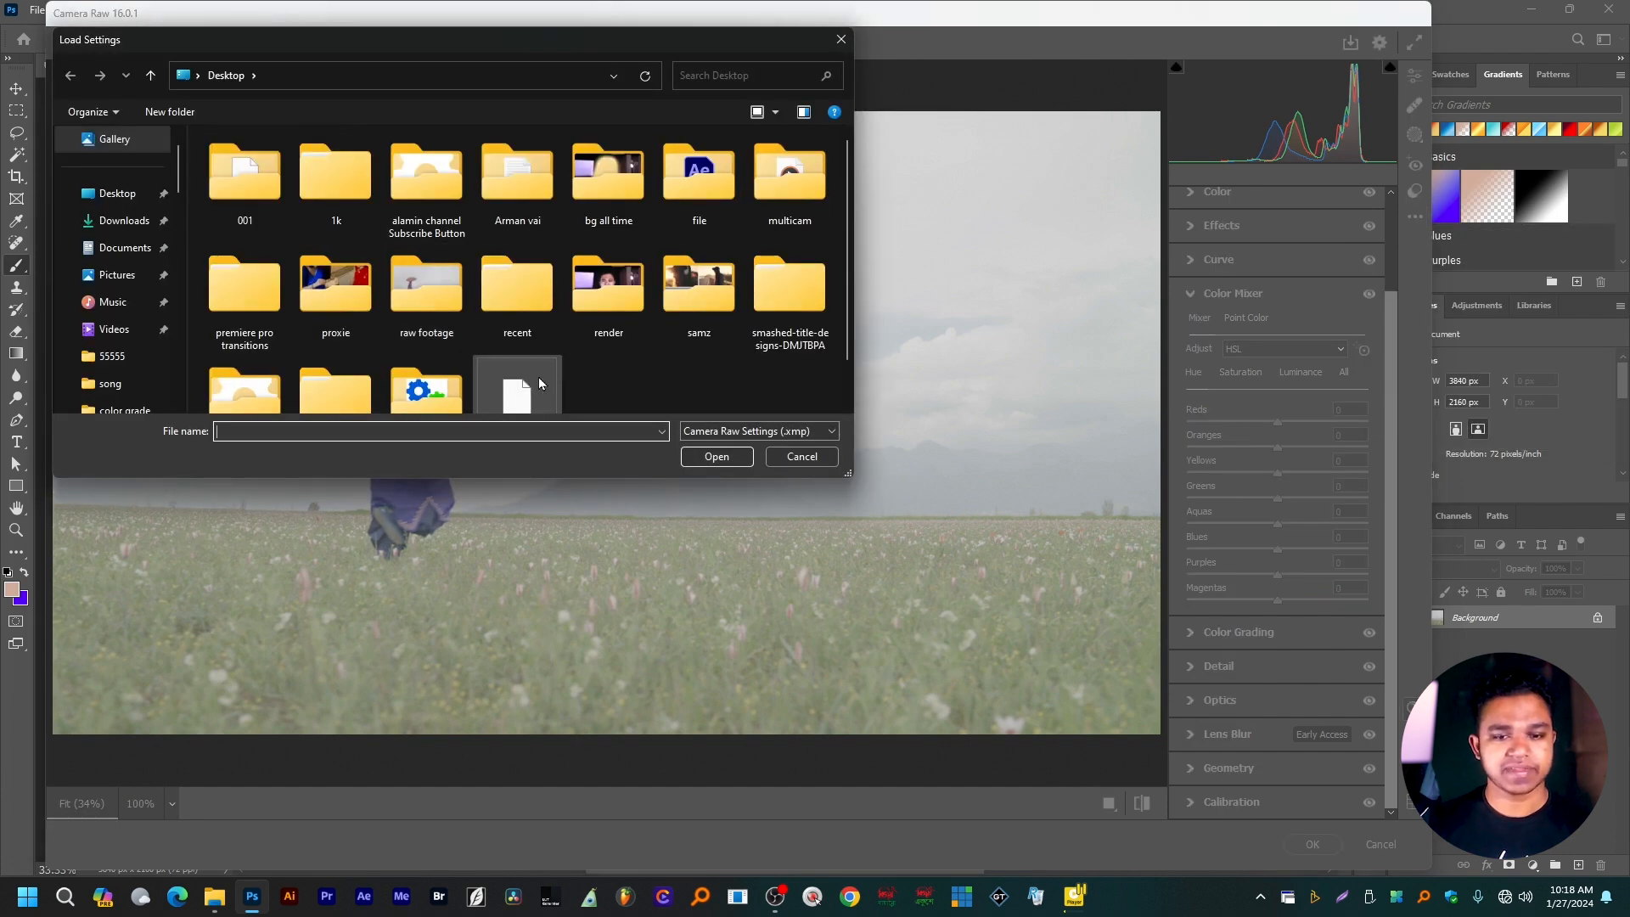
scroll(517, 374, "down", 1)
left_click(517, 357)
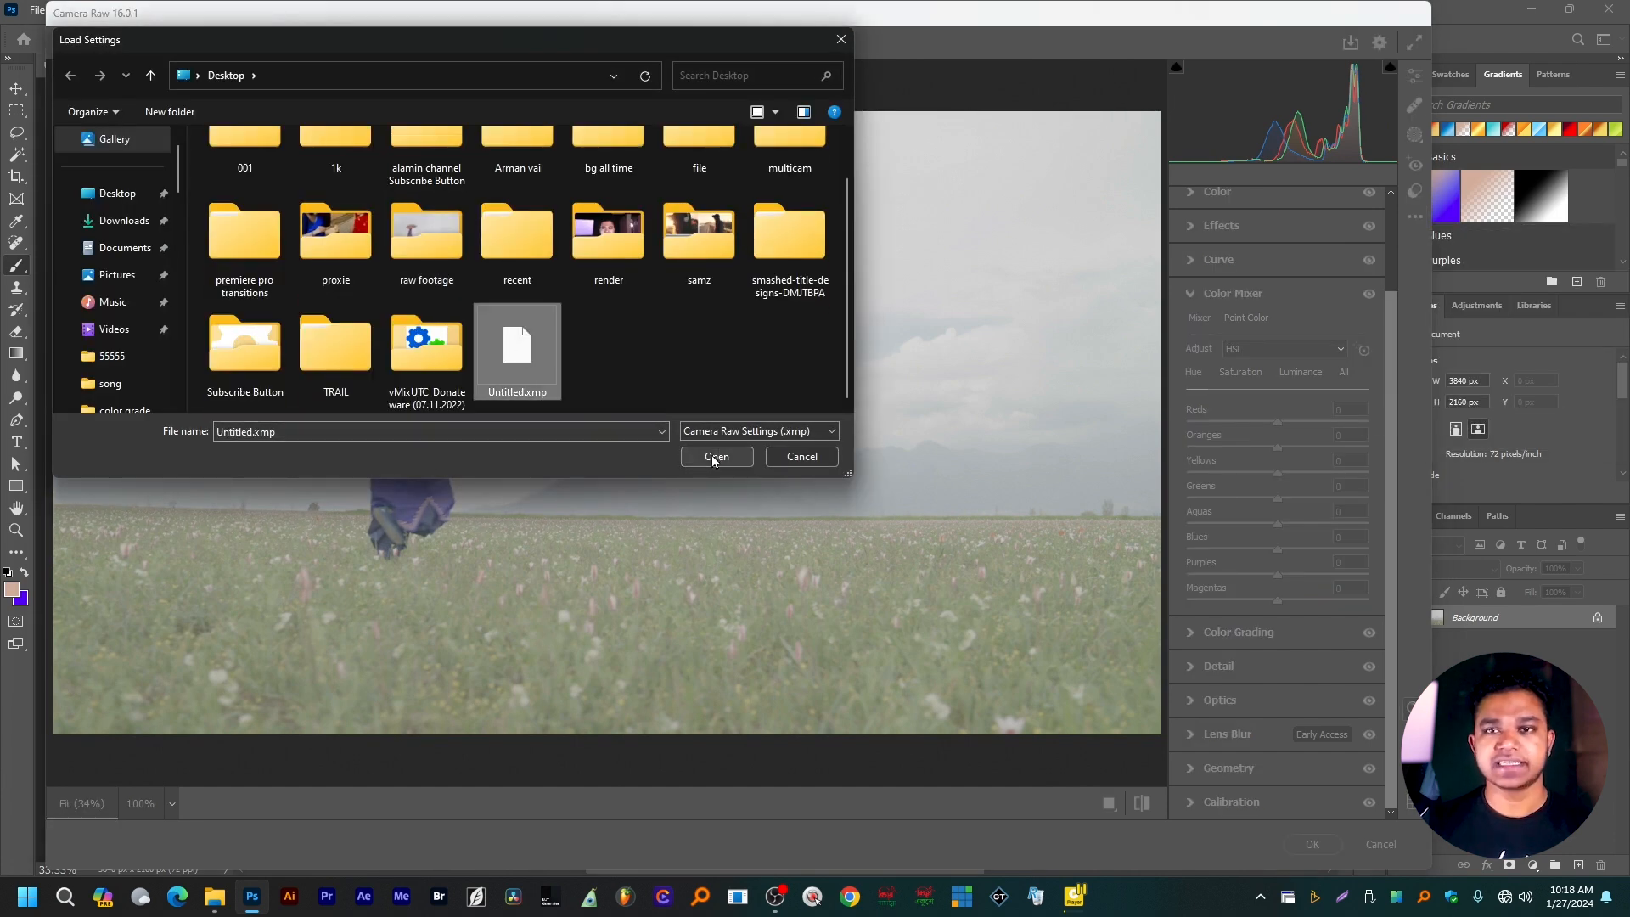
left_click(713, 458)
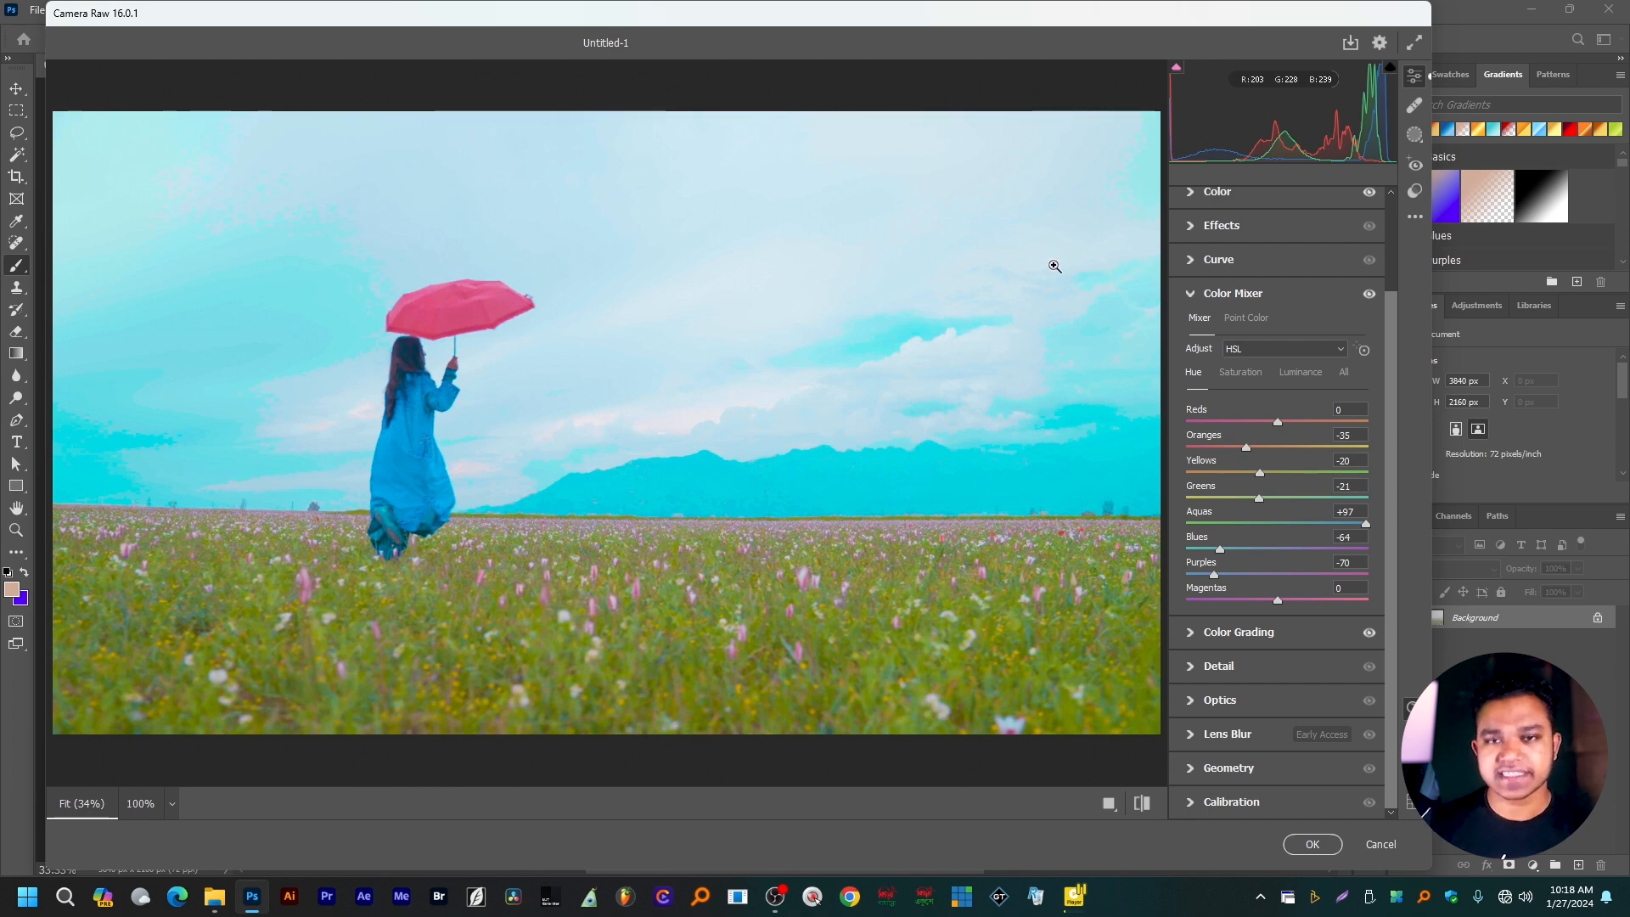
Save the current Camera Raw settings with the Default subset as 01 on the Desktop, and exit Camera Raw discarding the image changes.
left_click(1415, 217)
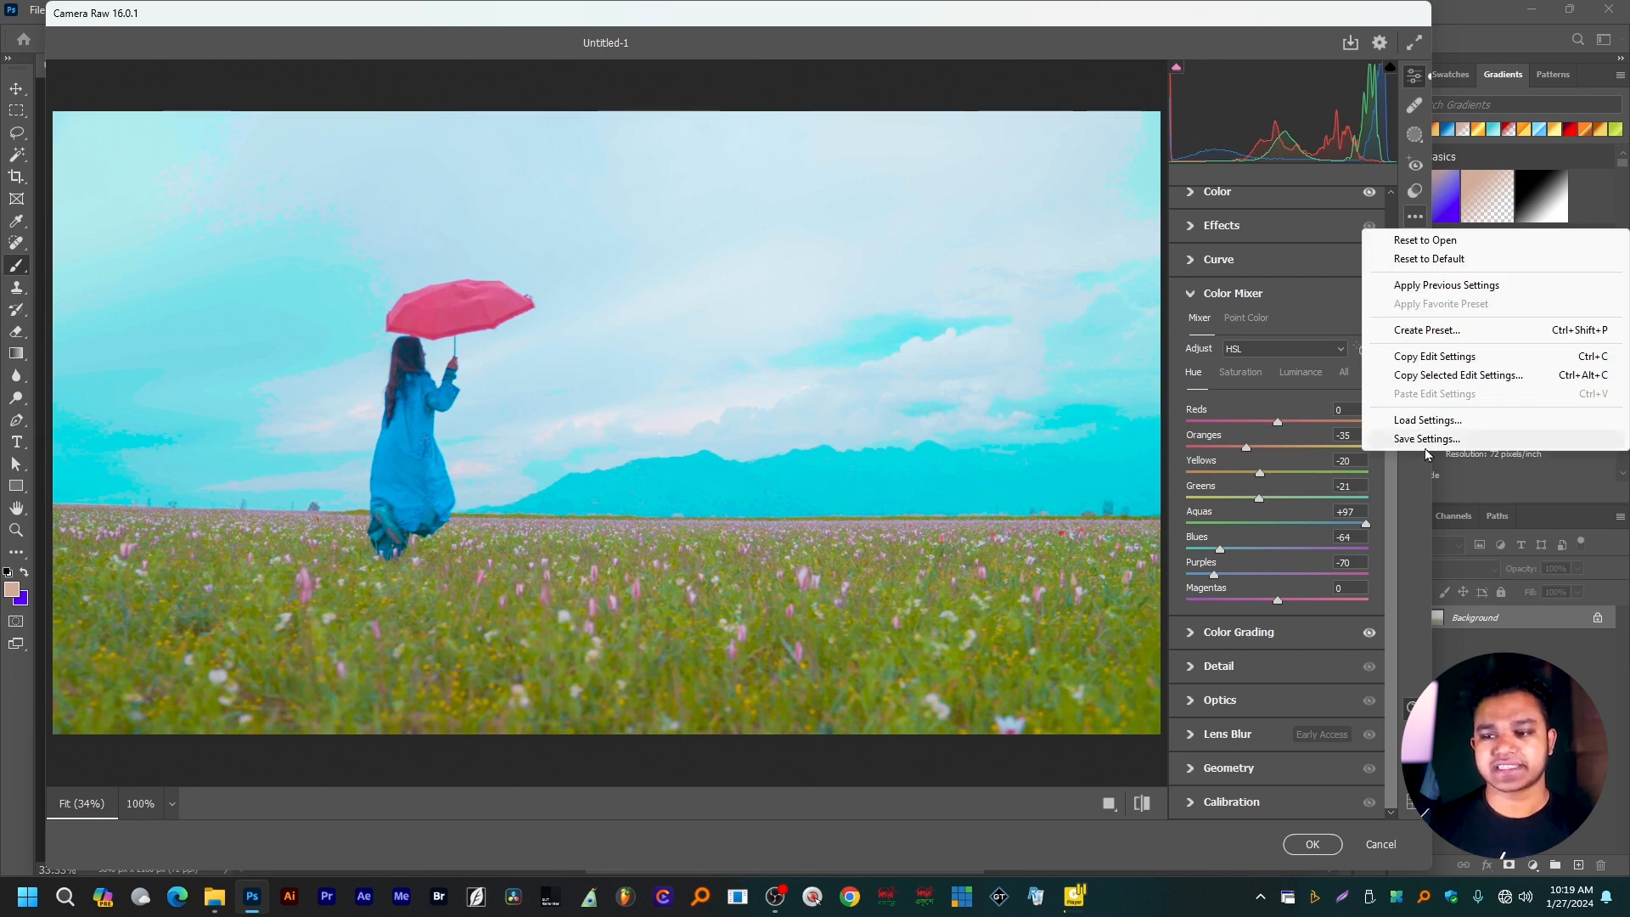
left_click(1417, 218)
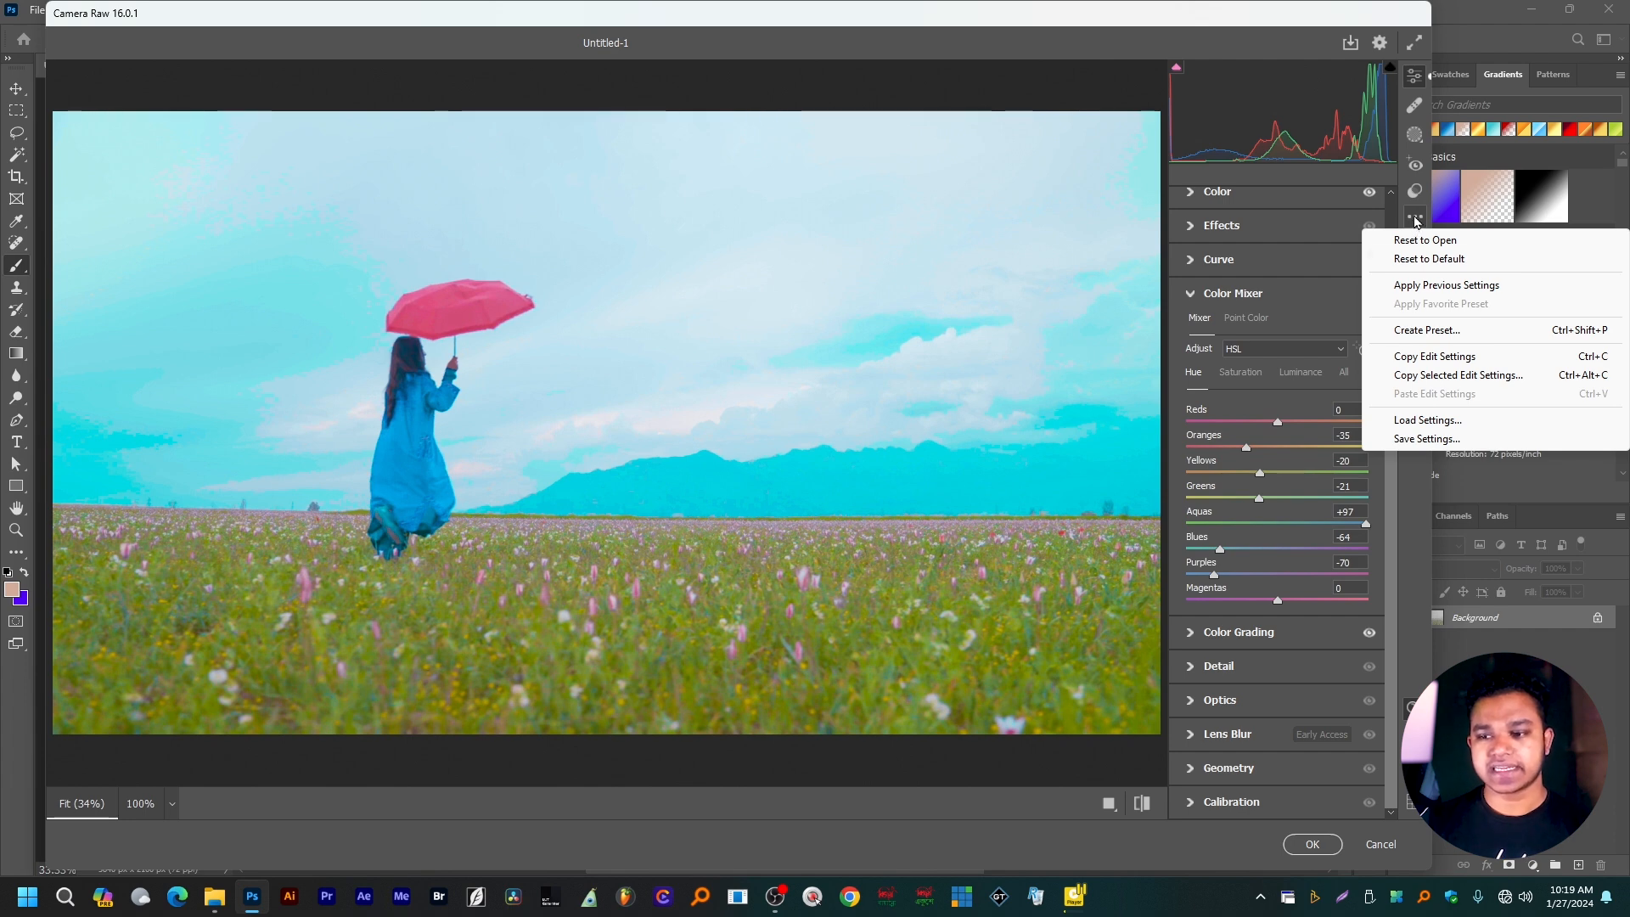
left_click(1415, 443)
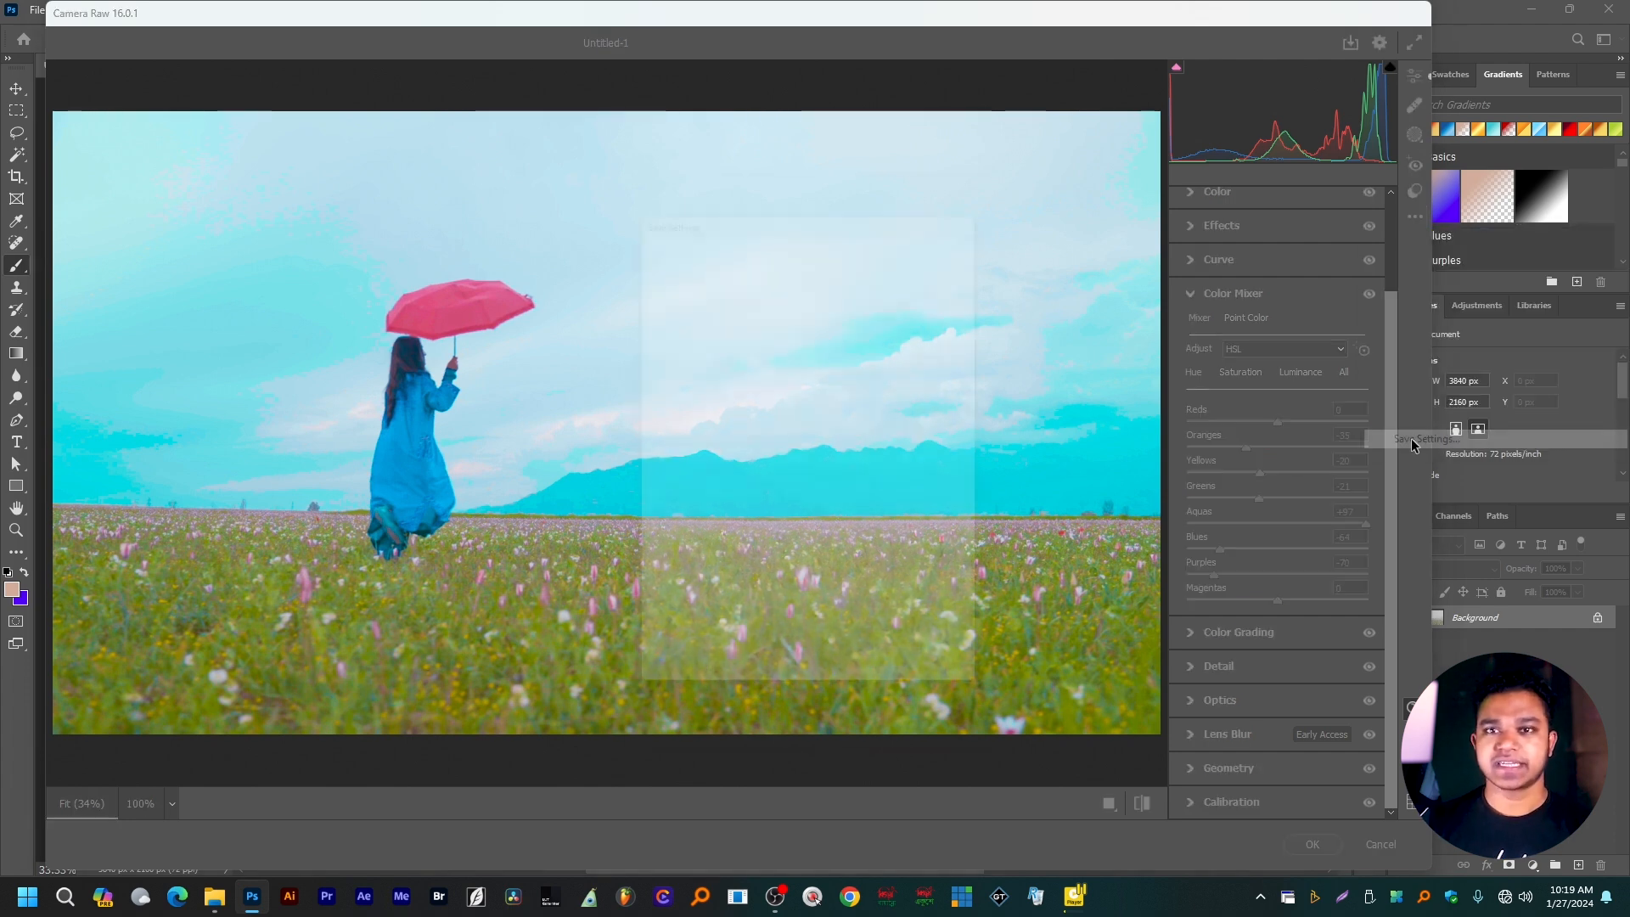
left_click_drag(781, 200, 615, 156)
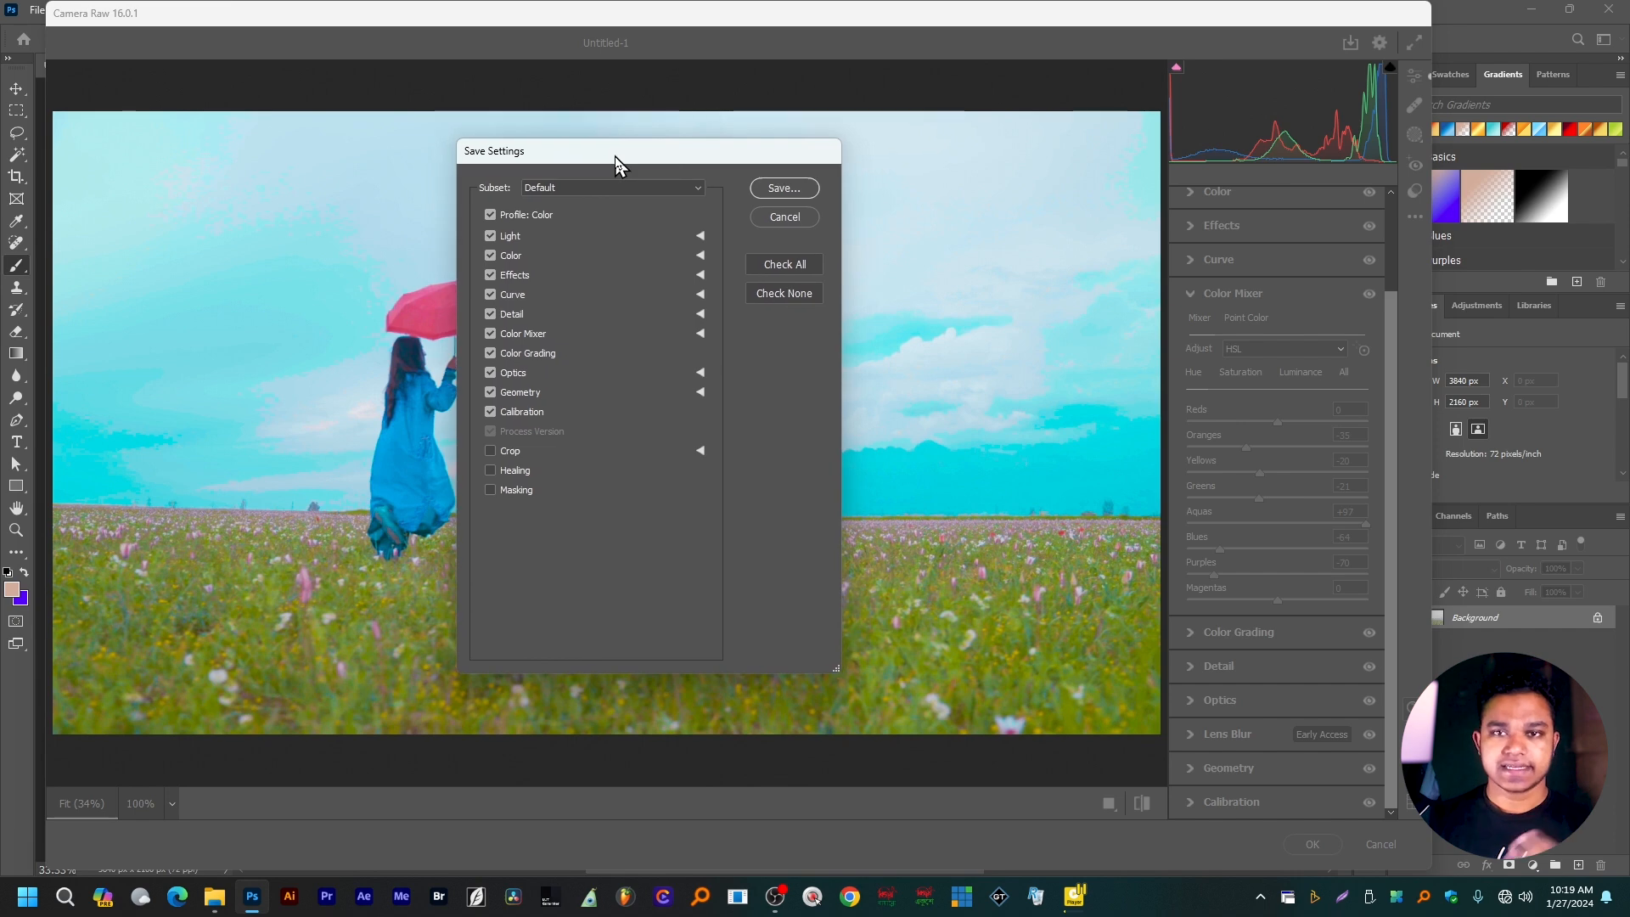
left_click(785, 188)
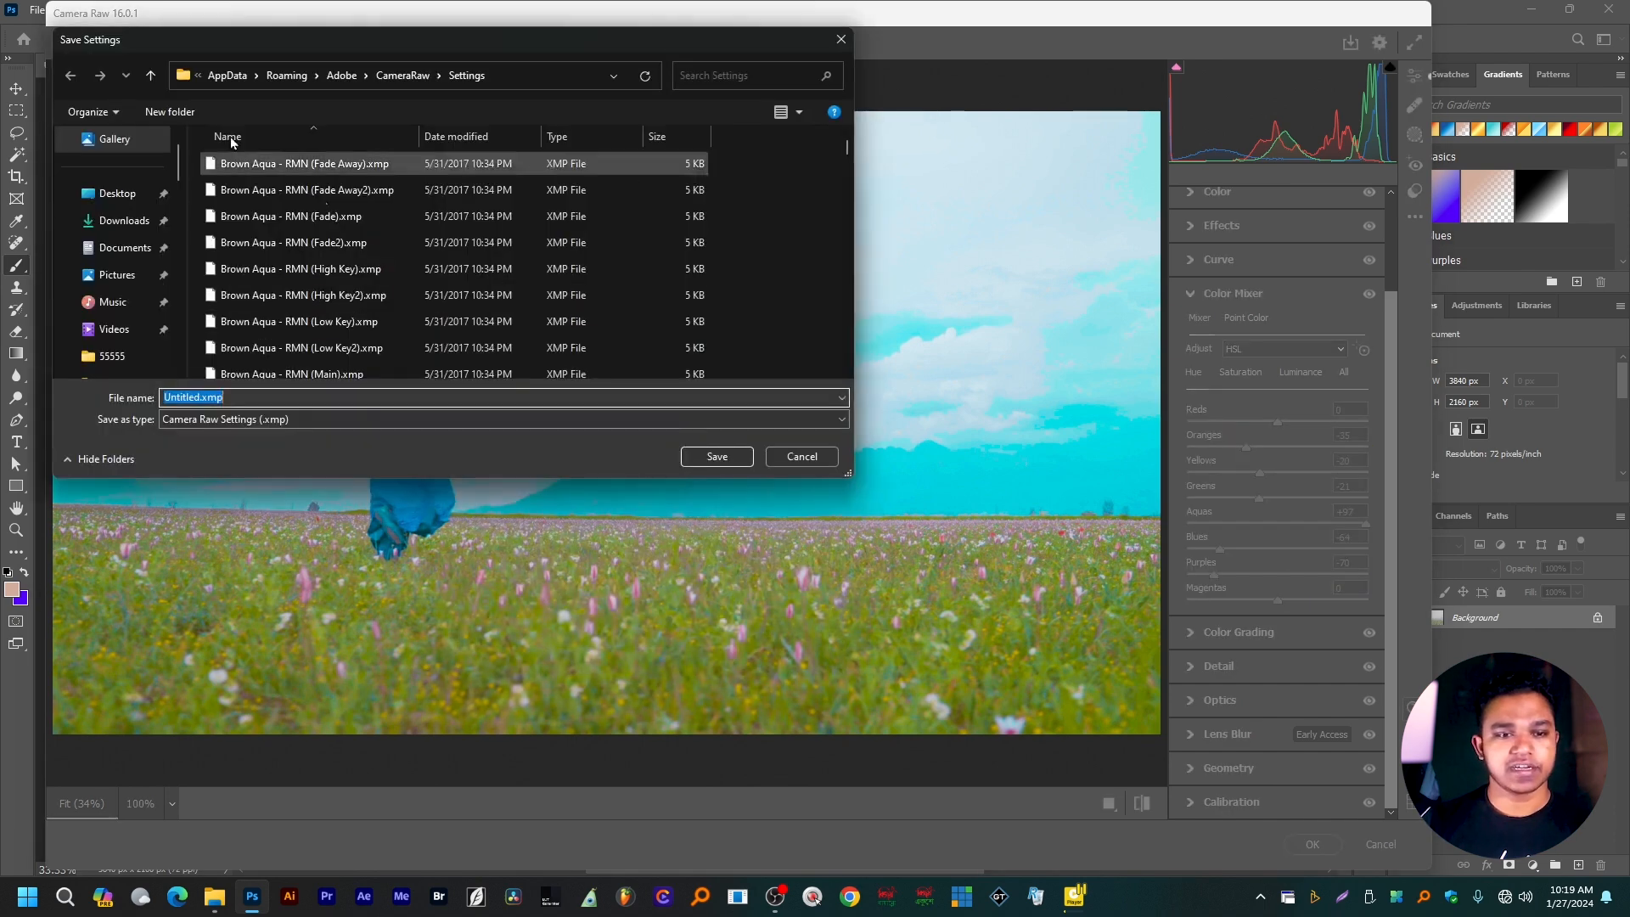
left_click(935, 114)
left_click_drag(674, 46, 998, 54)
left_click(436, 211)
left_click_drag(567, 407, 468, 414)
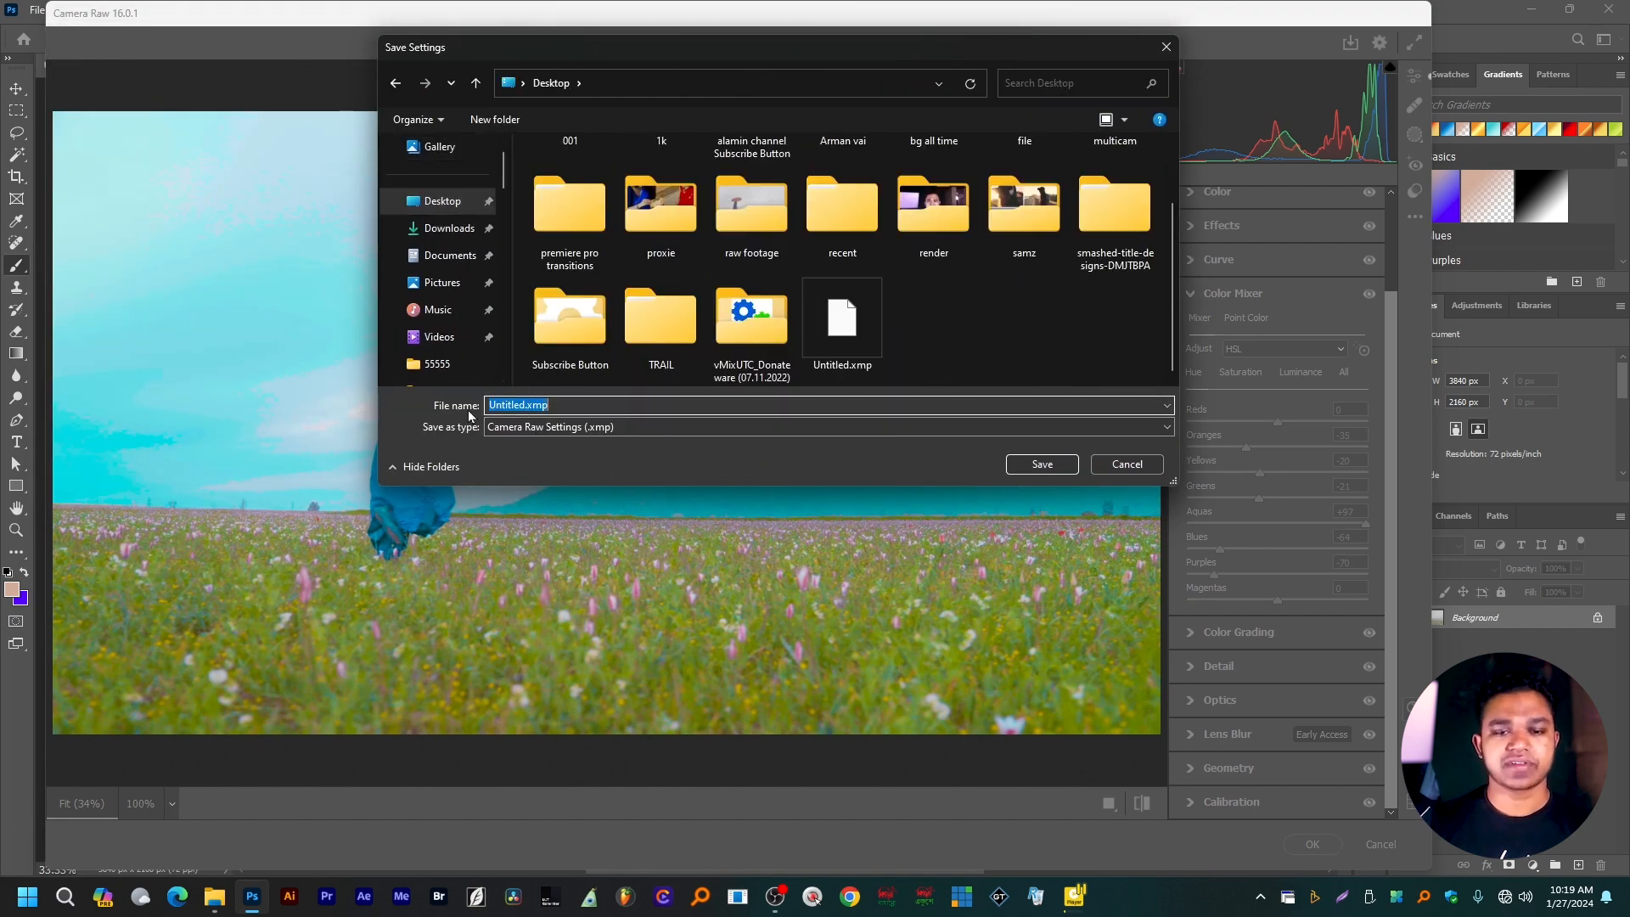
type("01")
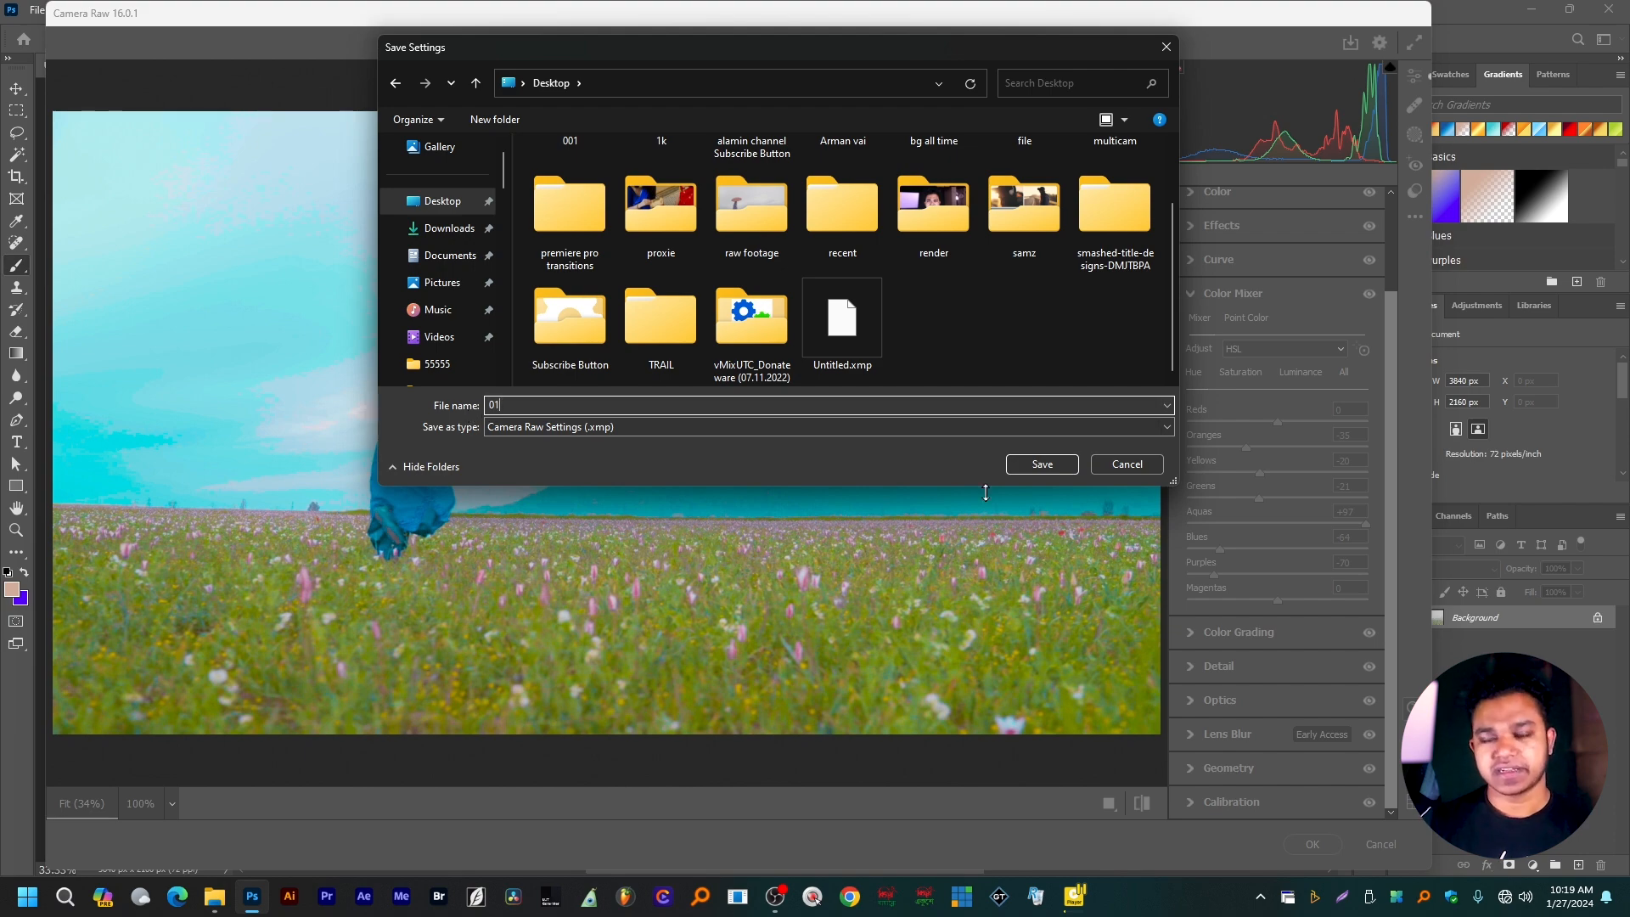
left_click(1051, 468)
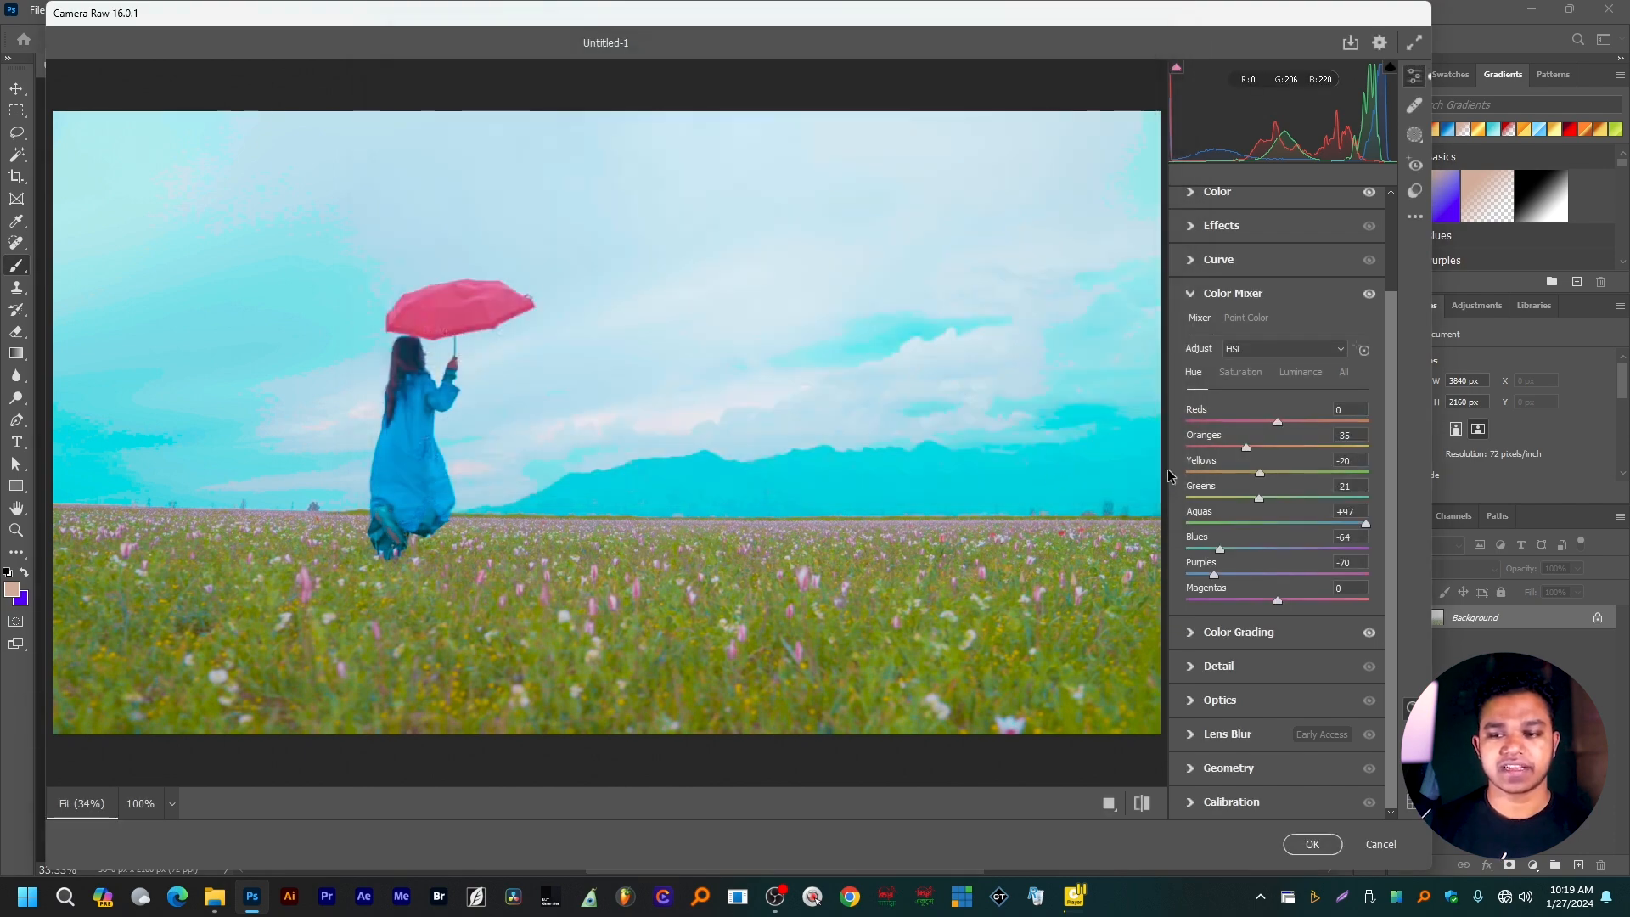
left_click(1382, 845)
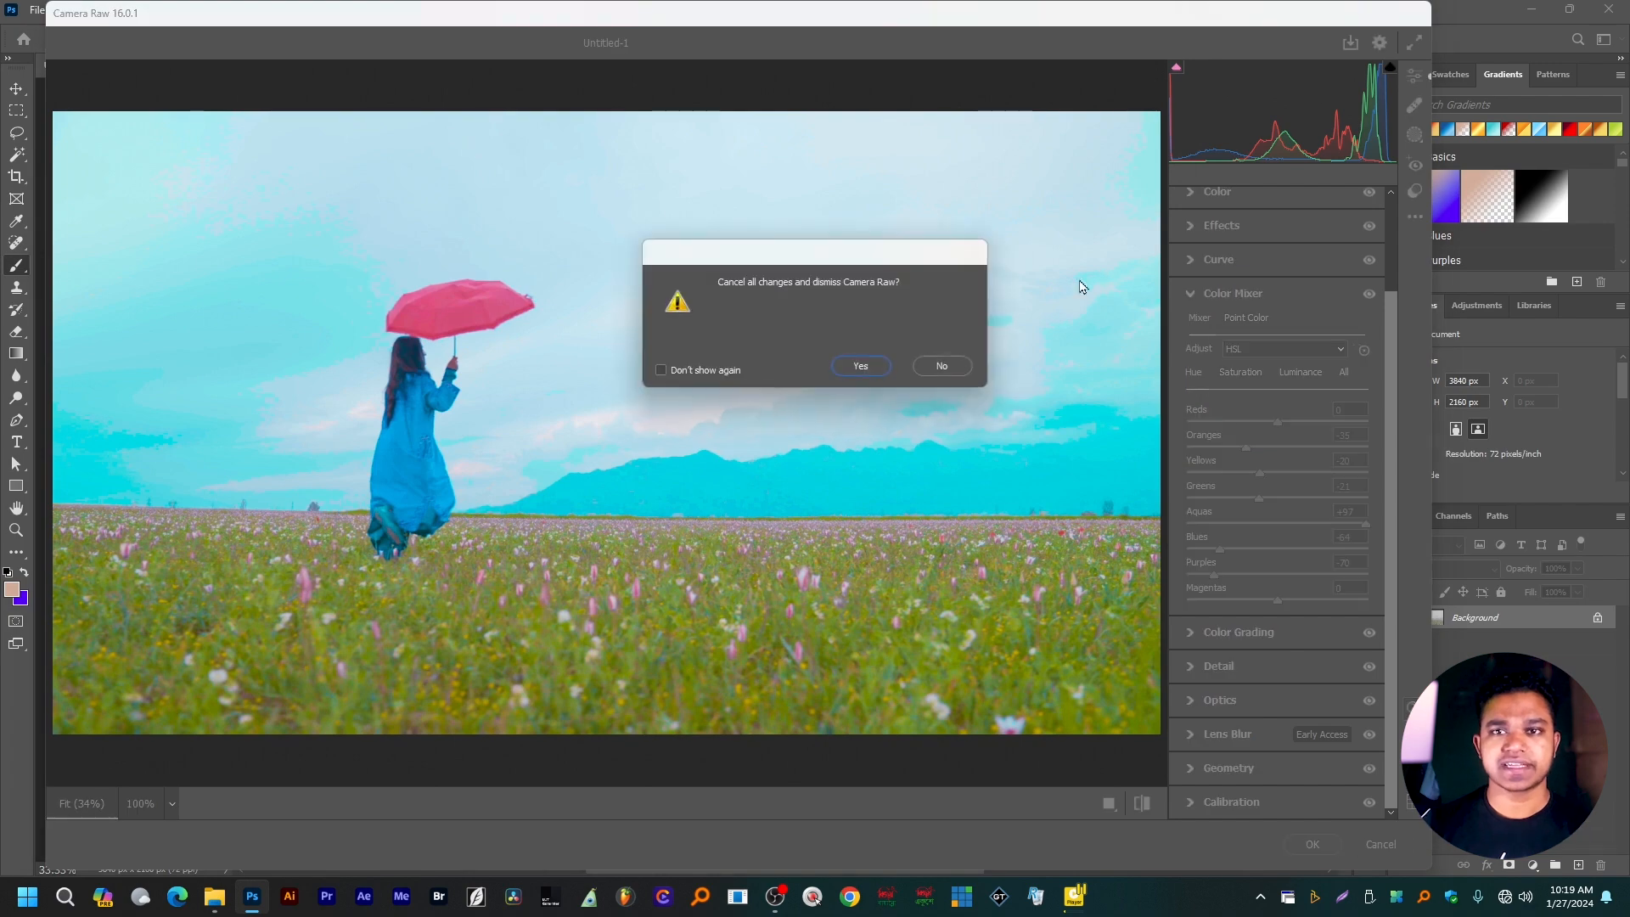
left_click(873, 367)
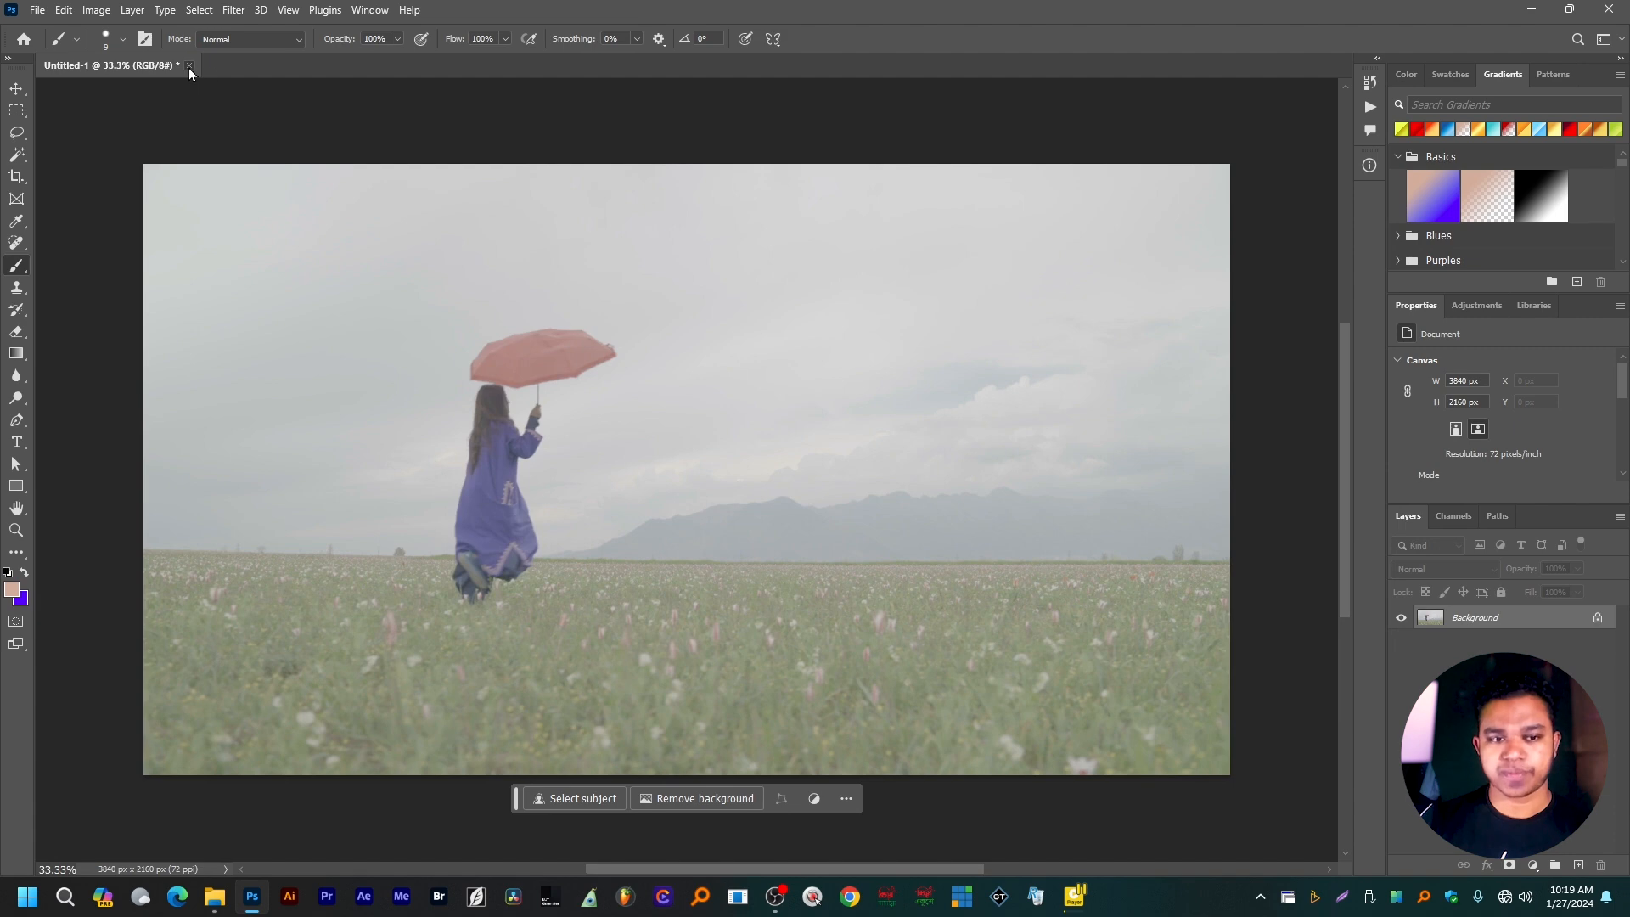
Close the Untitled-1 document without saving its changes, and switch to the IWLTBAP LUT Generator.
left_click(190, 65)
left_click(804, 331)
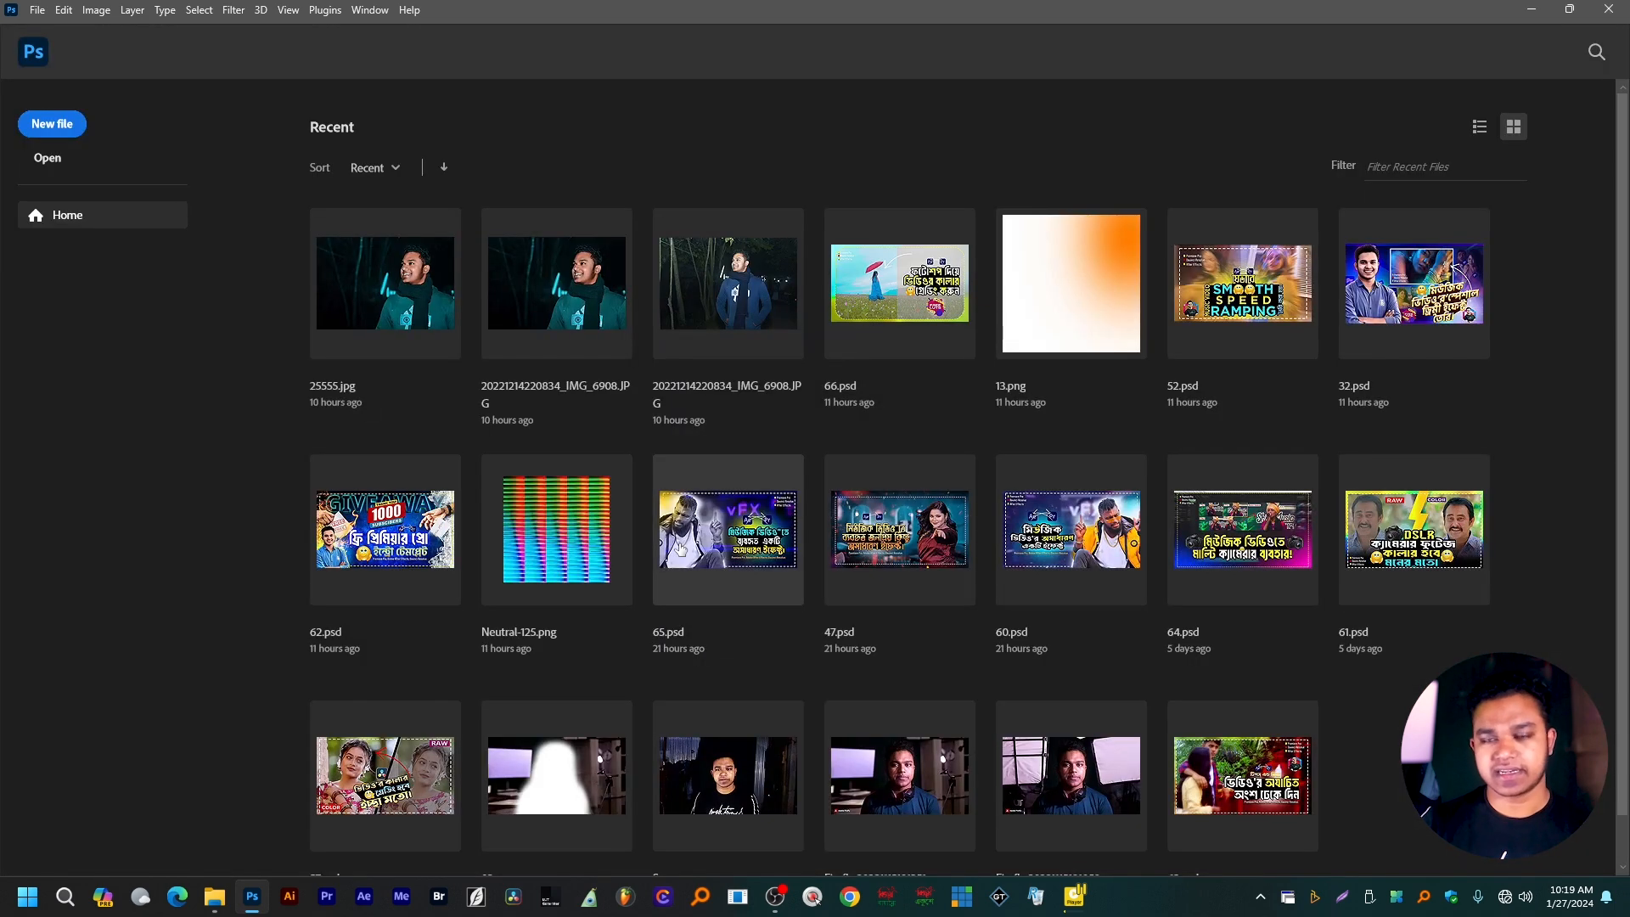
left_click(548, 902)
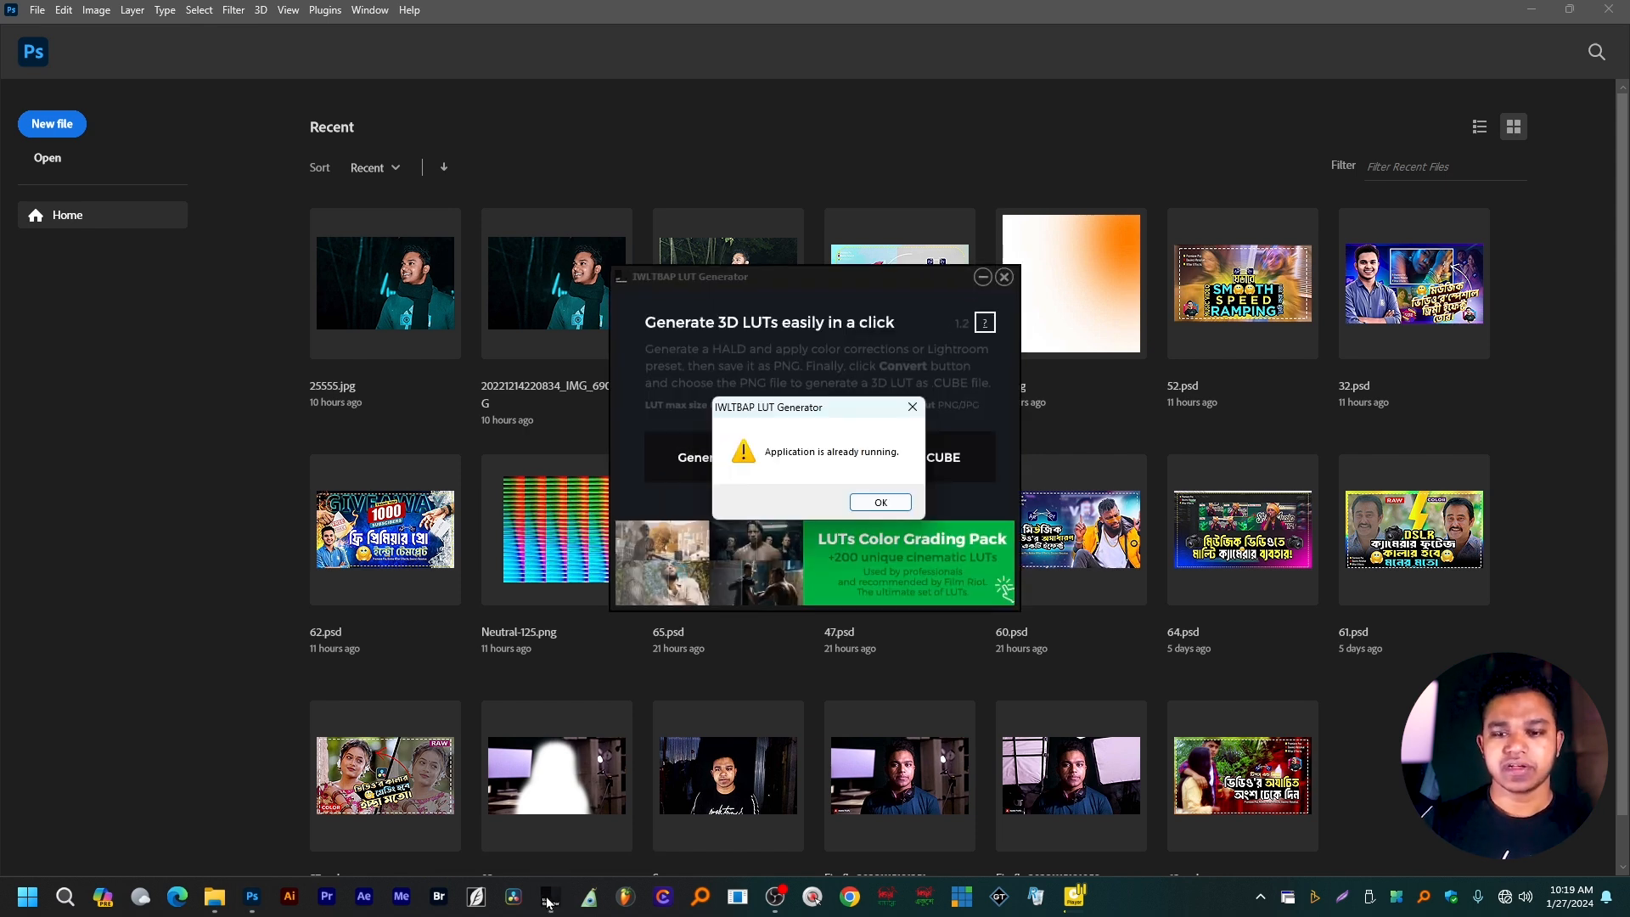
left_click(878, 503)
left_click_drag(755, 278, 656, 259)
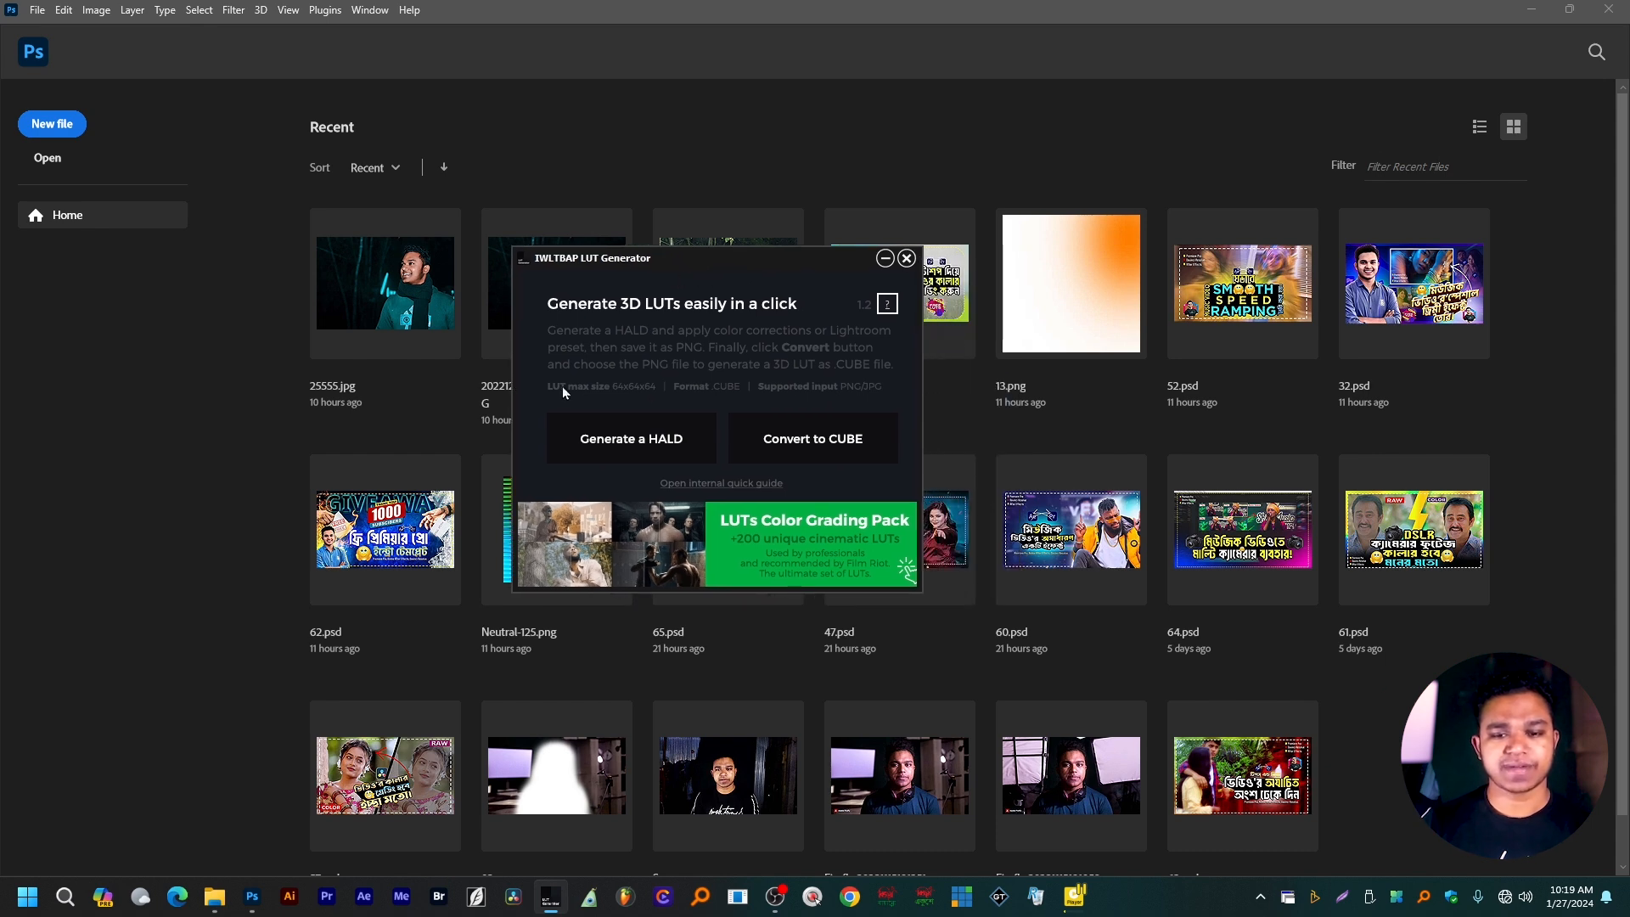
Generate a HALD image into a new folder on the Desktop, keeping the default folder name.
left_click(612, 443)
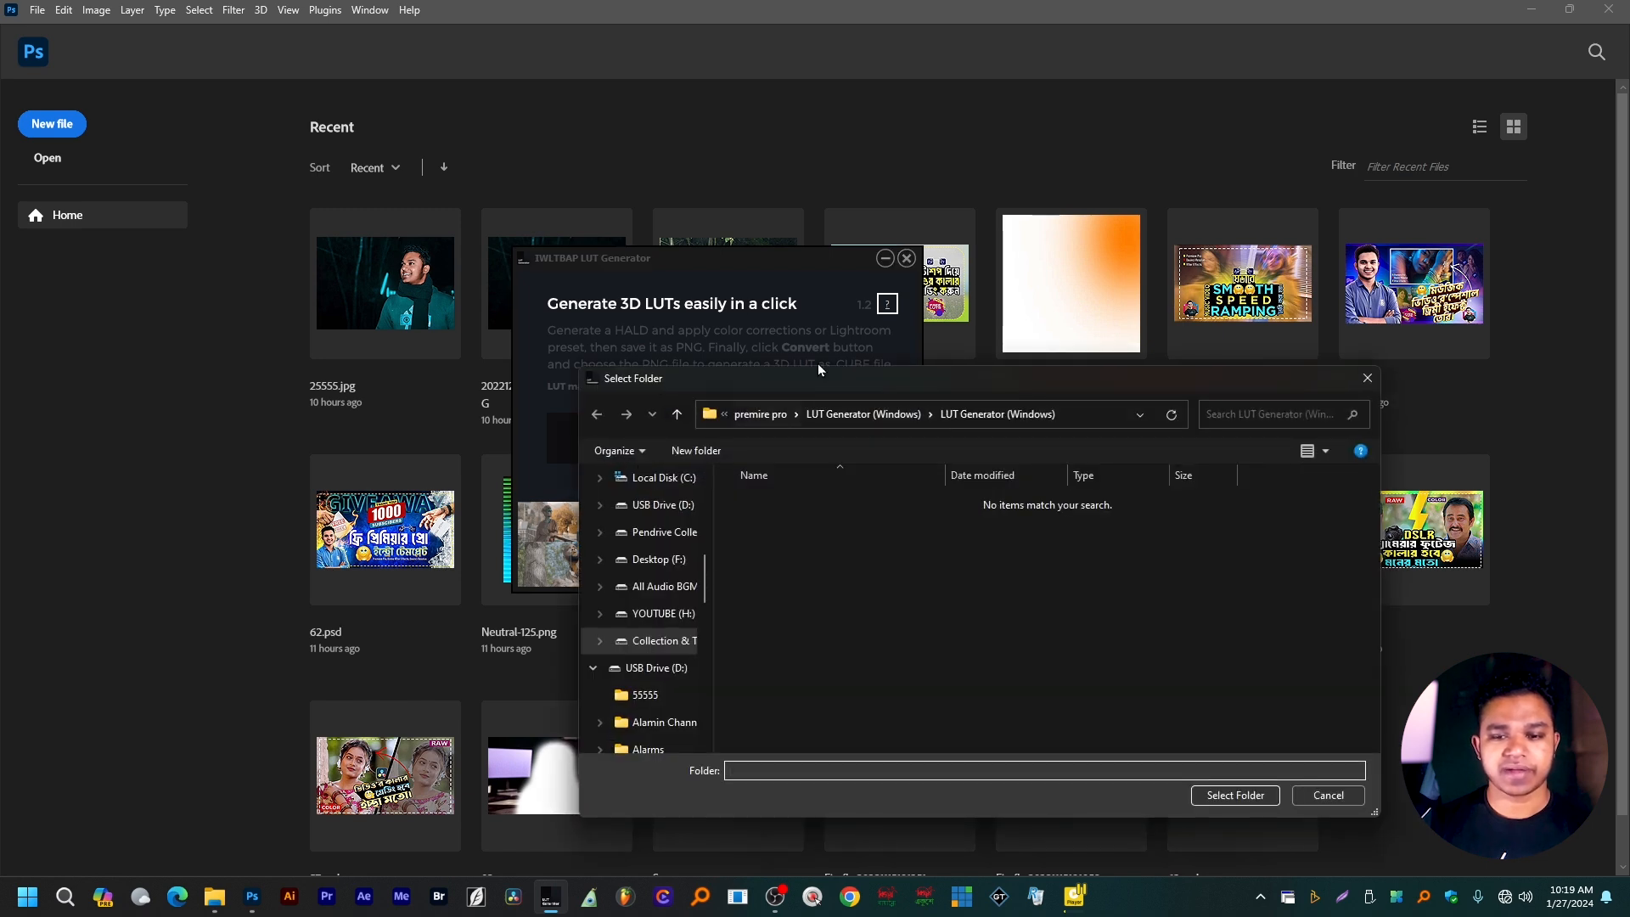
left_click_drag(823, 384, 644, 218)
scroll(458, 480, "up", 5)
left_click(462, 341)
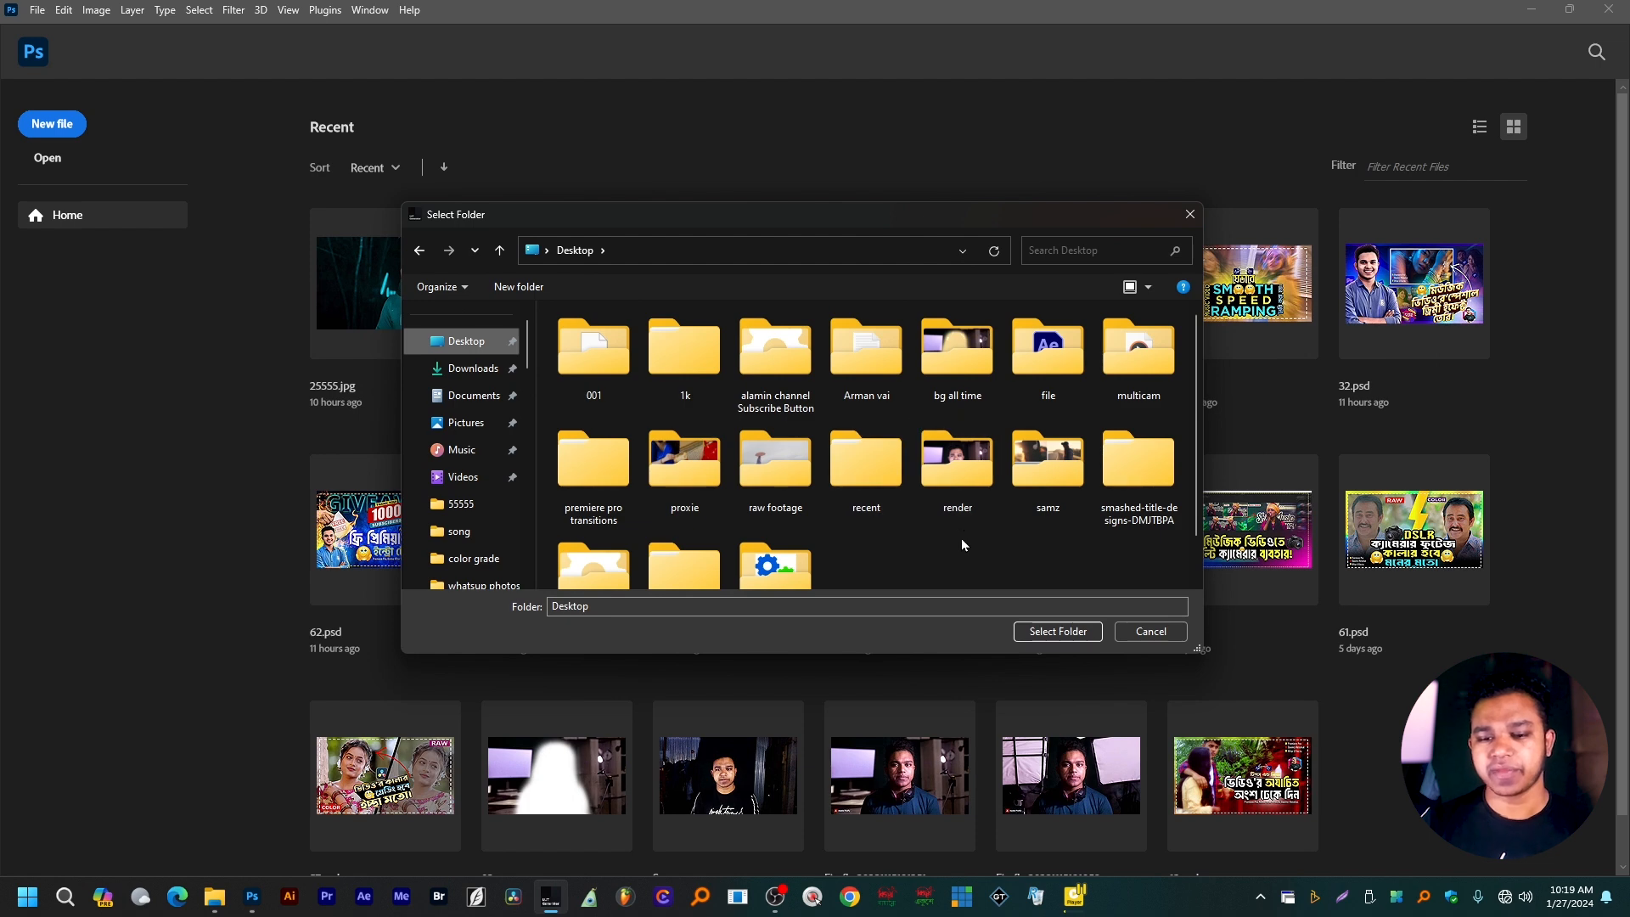
key("ctrl+shift+n")
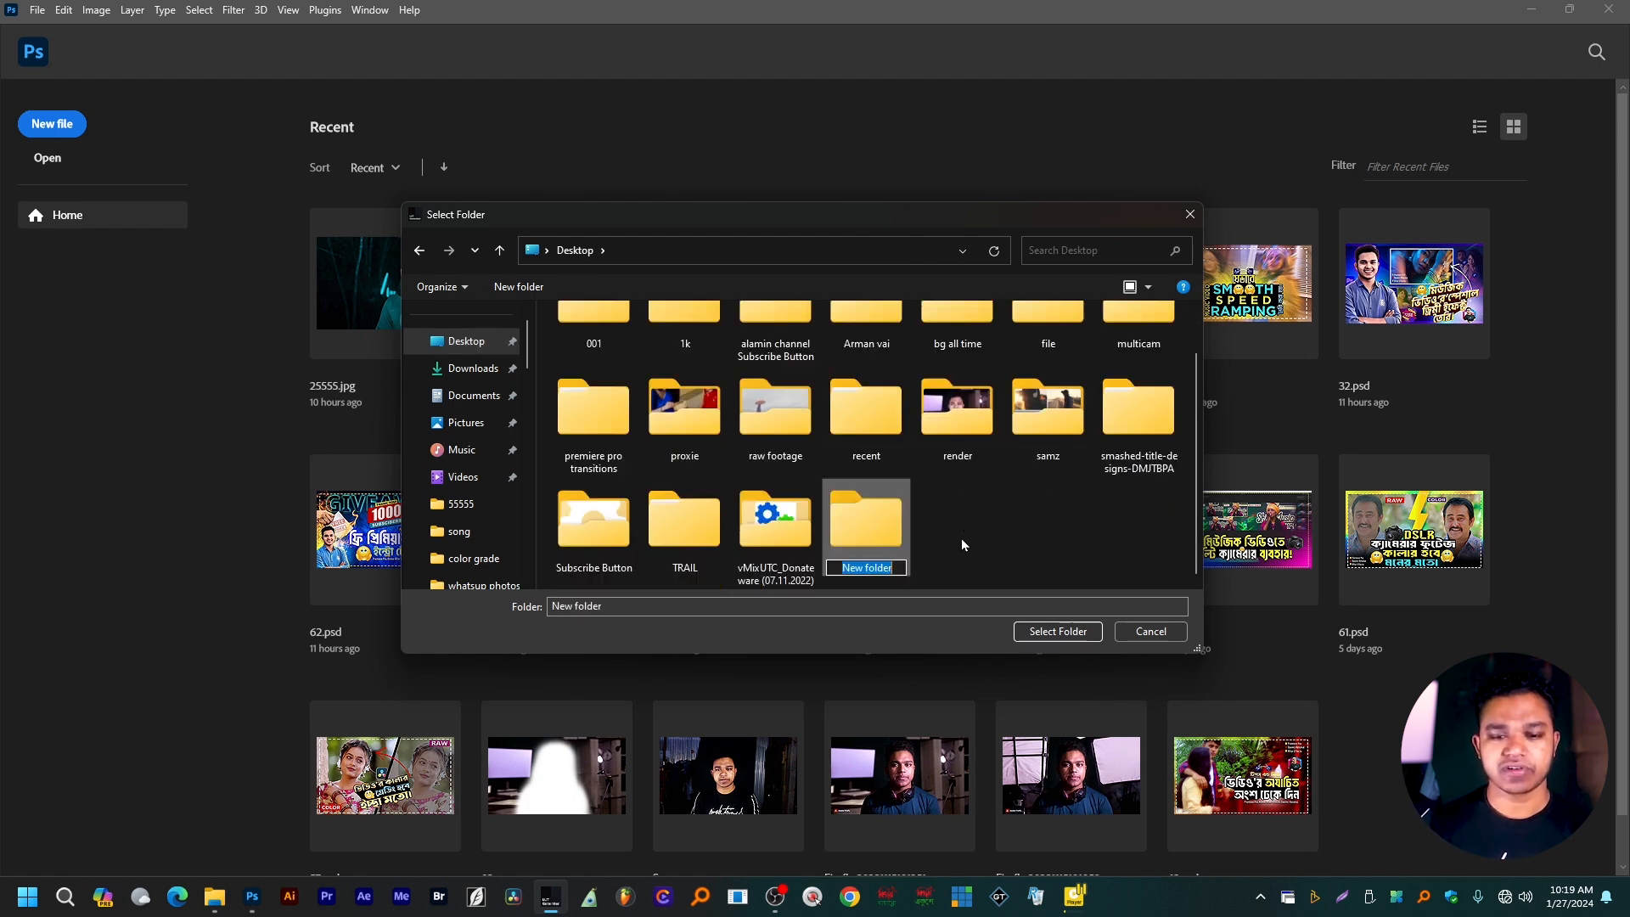
left_click(903, 541)
double_click(900, 535)
left_click(1056, 633)
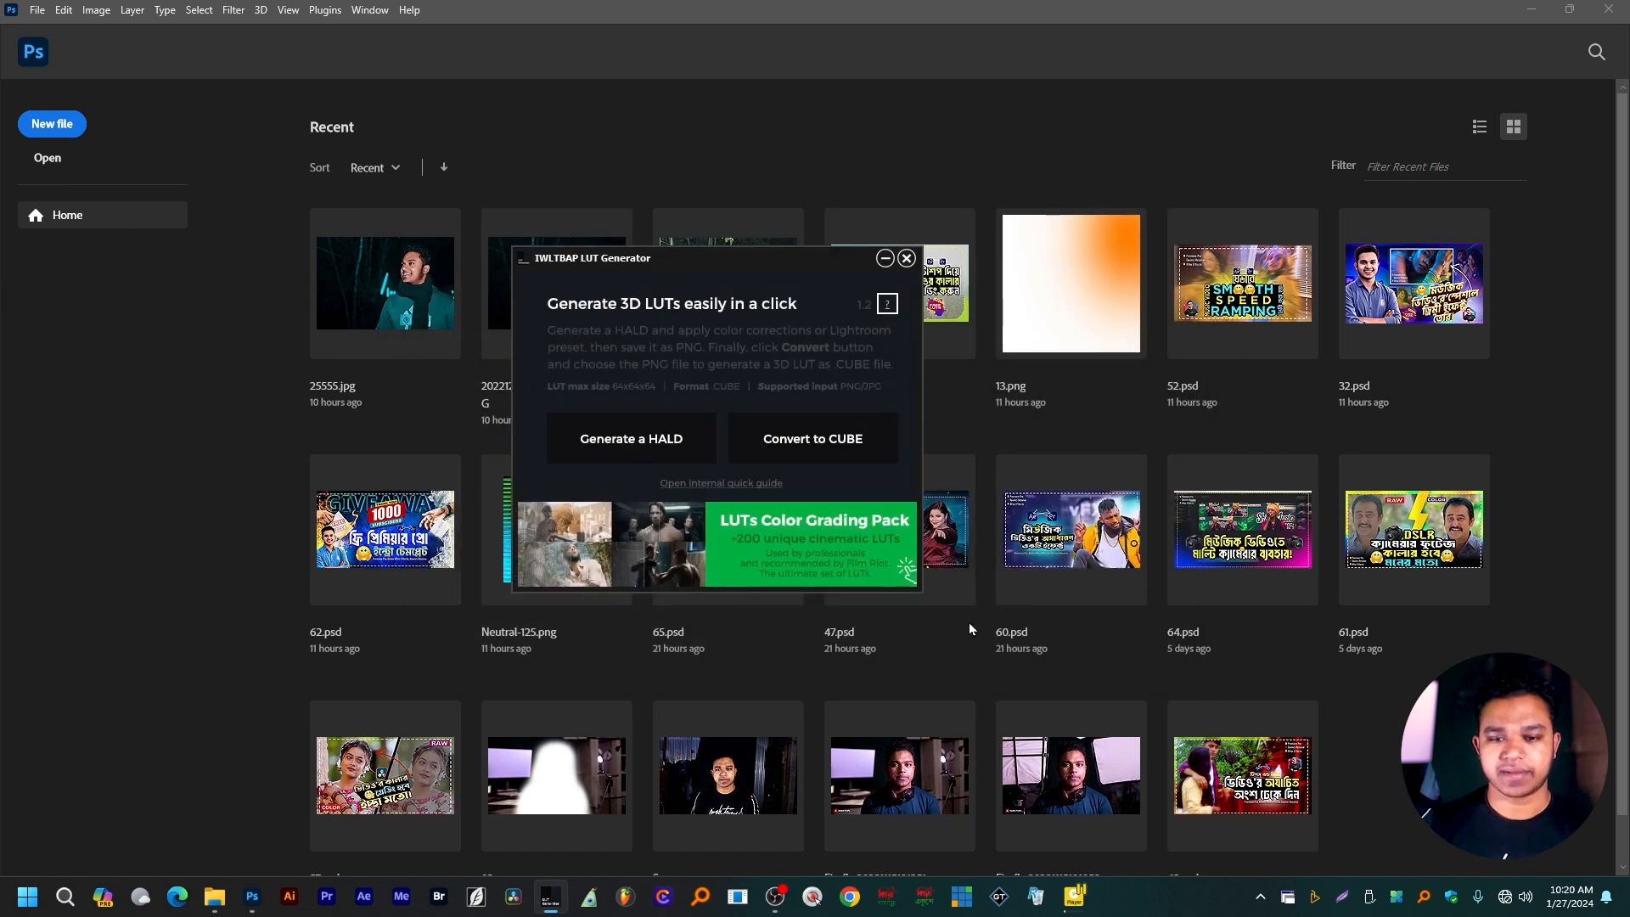
Show the desktop icons and open Neutral-125.png from New folder in Photoshop.
left_click(1531, 8)
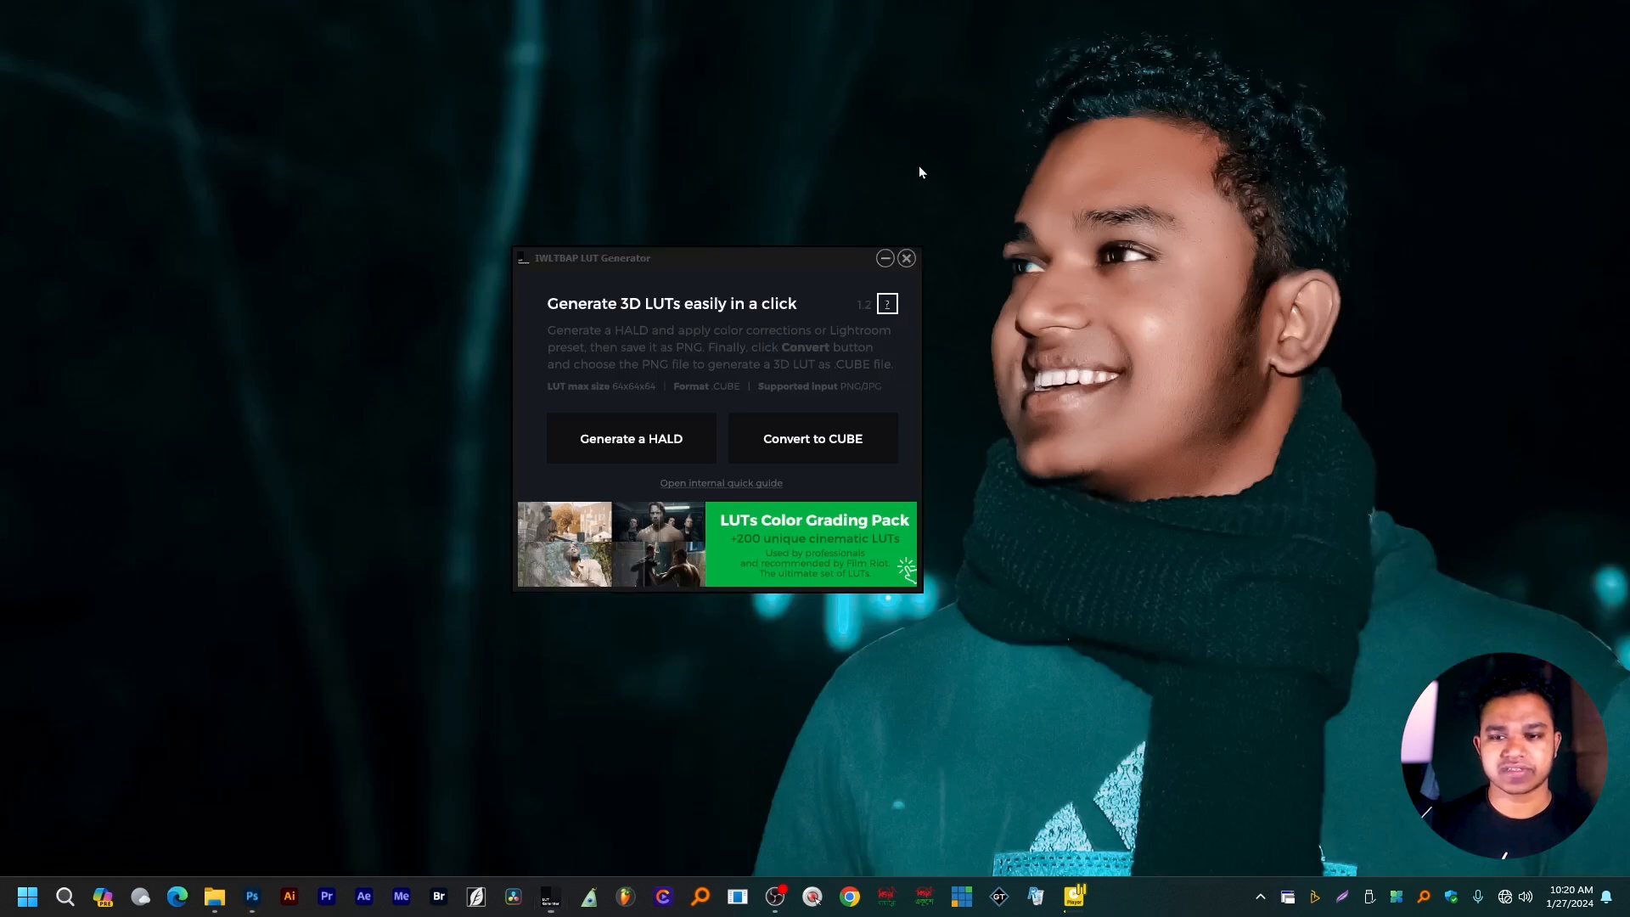
right_click(898, 157)
mouse_move(982, 170)
left_click(1180, 321)
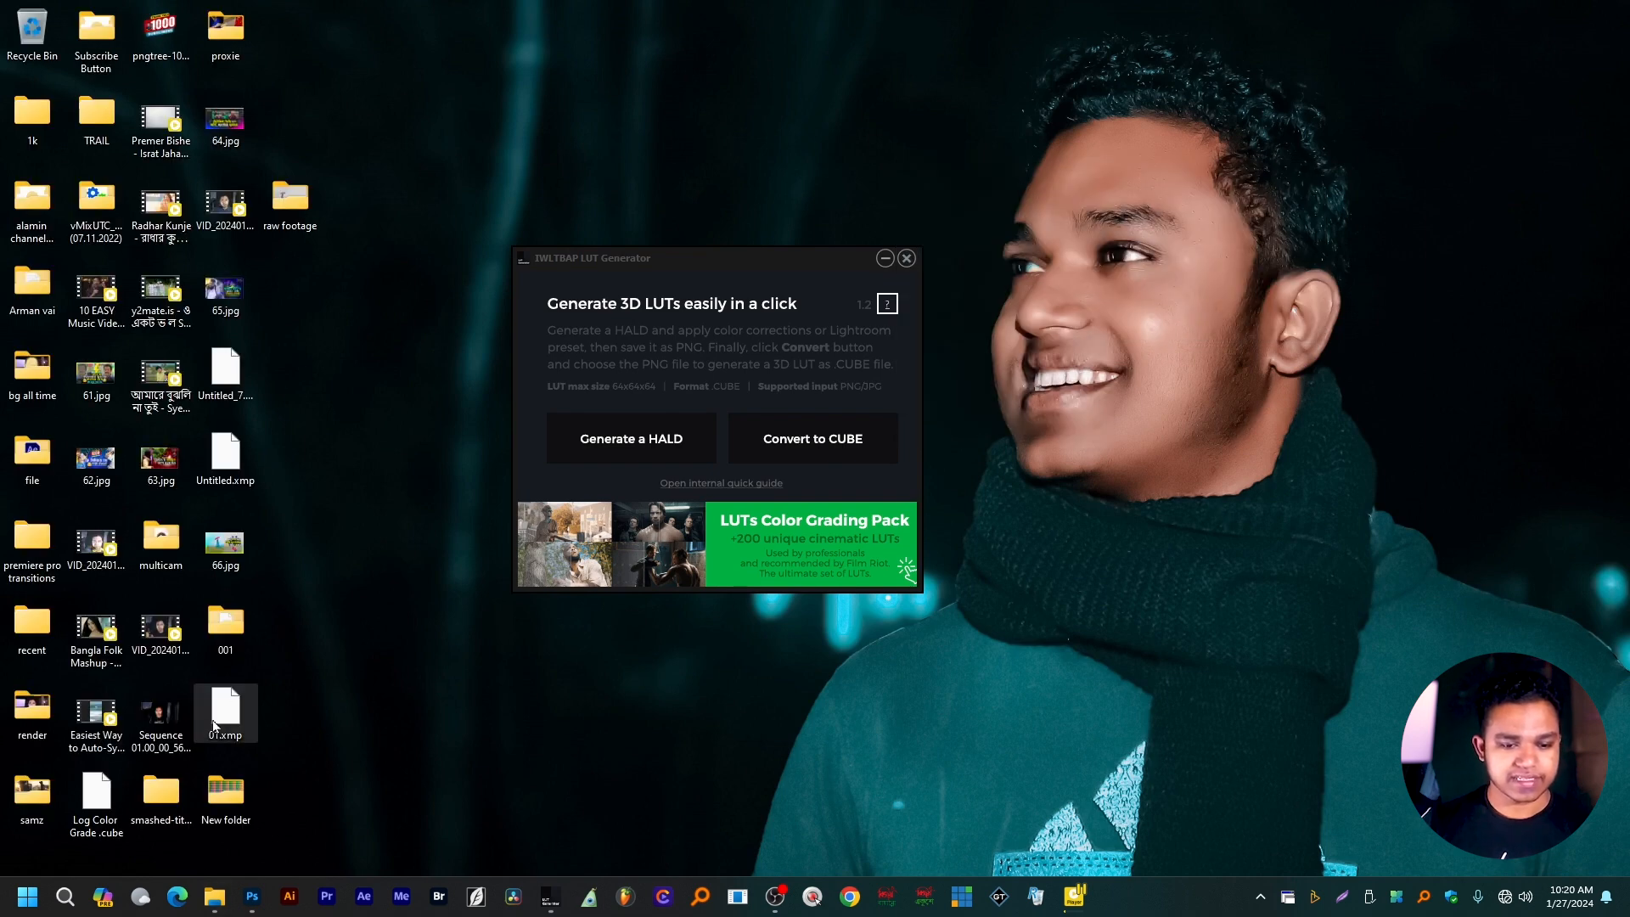
double_click(225, 791)
left_click(934, 226)
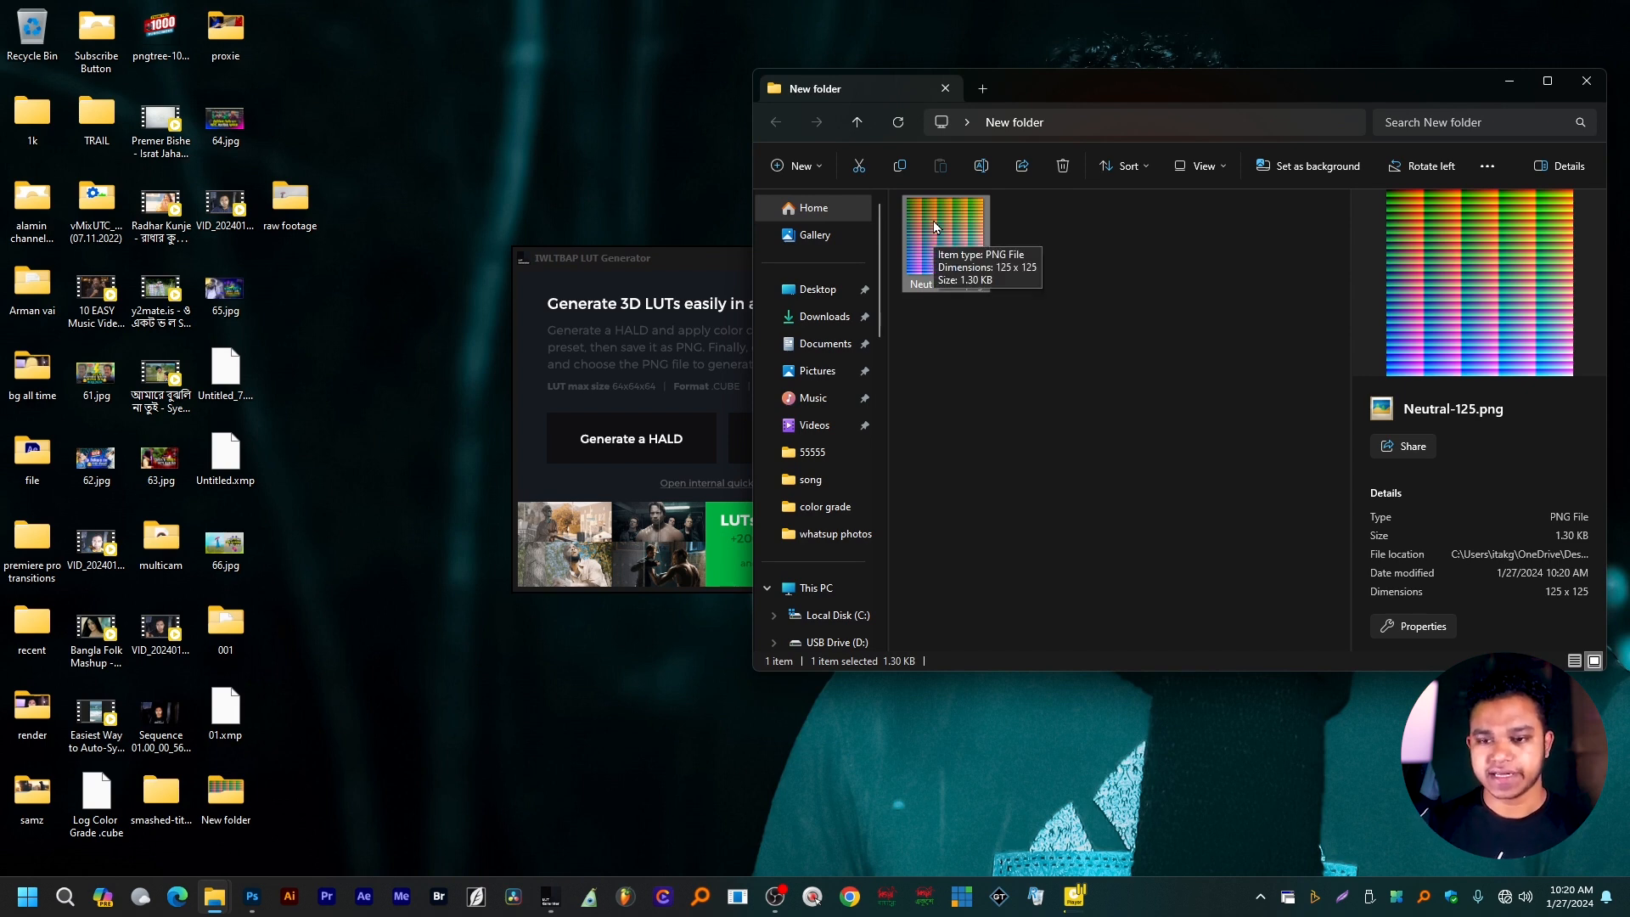
left_click_drag(935, 226, 534, 509)
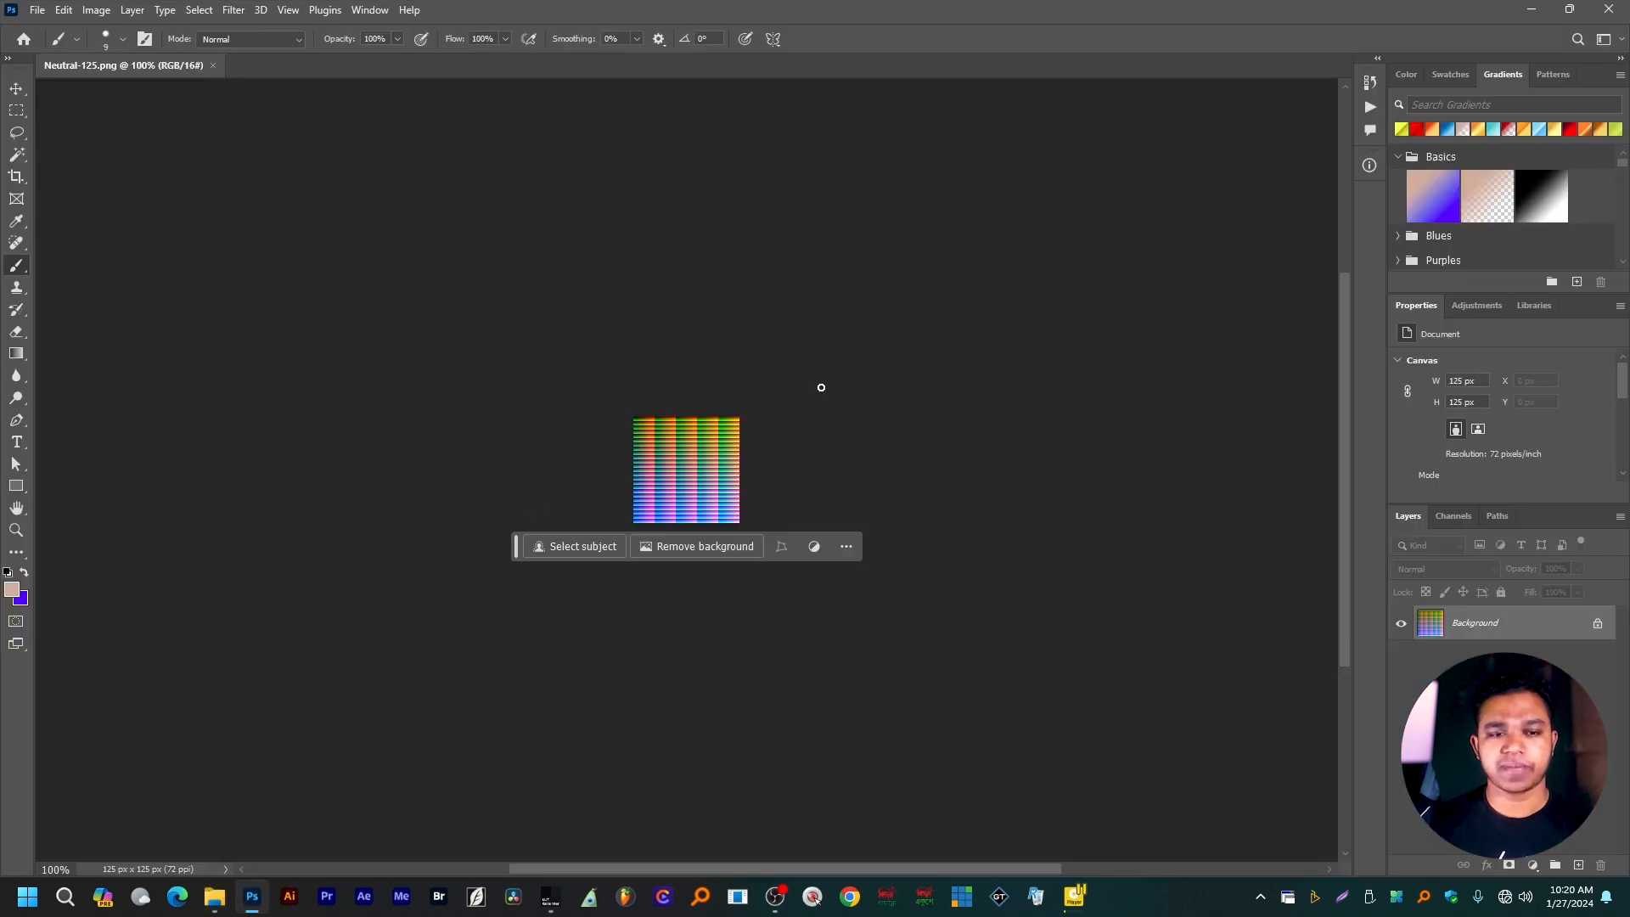
Apply the Camera Raw Filter to the HALD image using the settings loaded from 01.xmp on the Desktop.
left_click(749, 494, "ctrl")
left_click(764, 498, "ctrl")
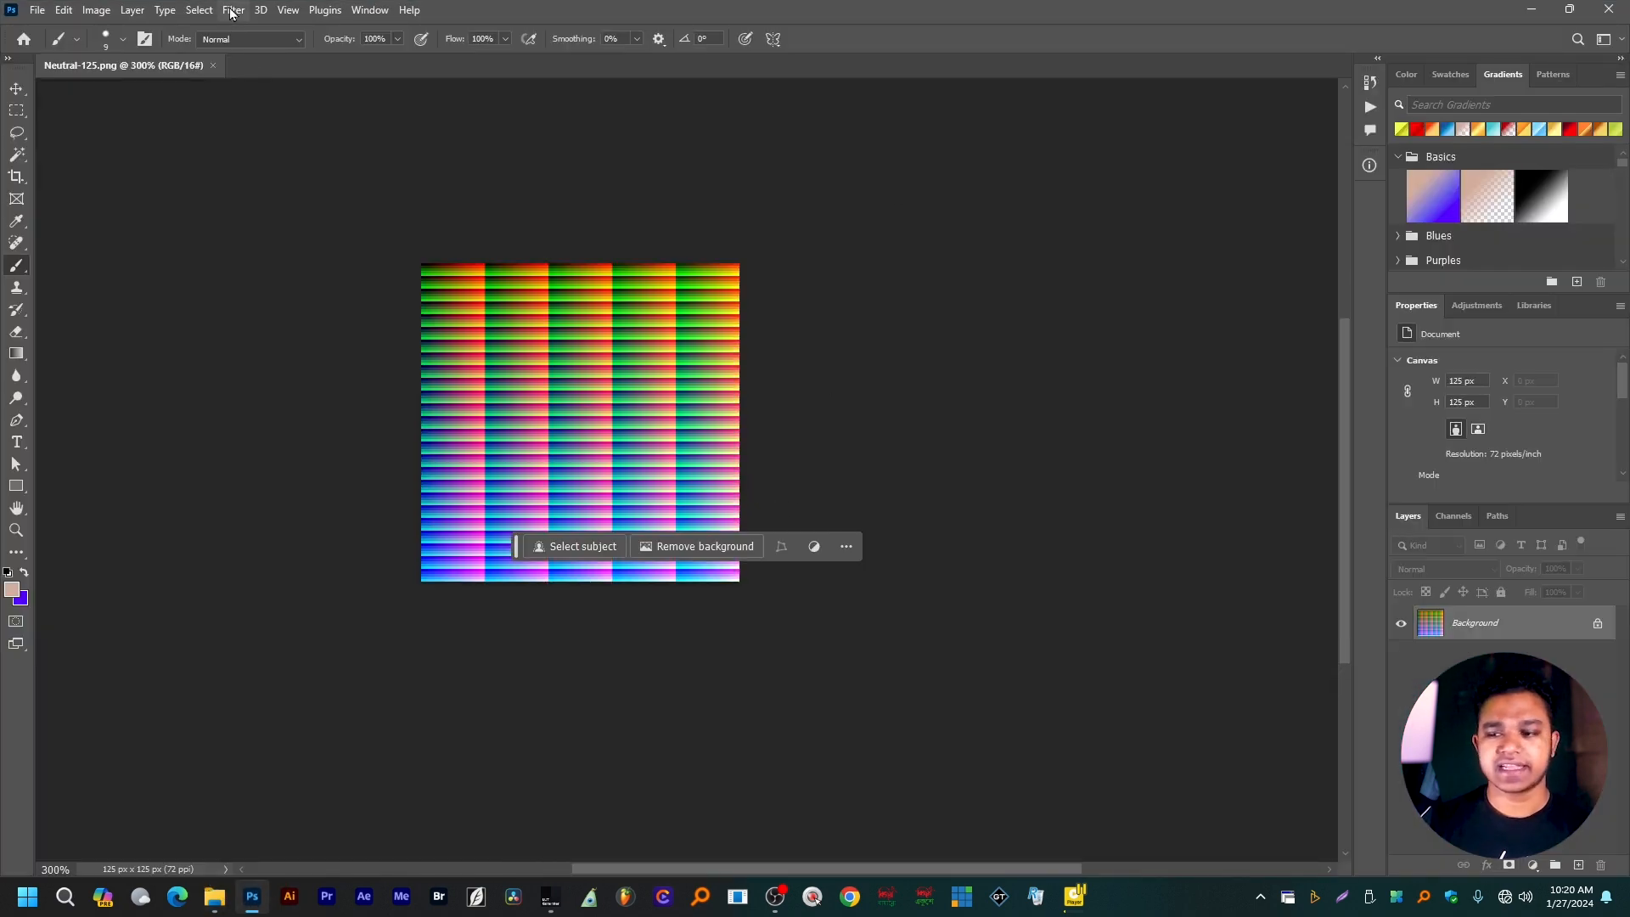
left_click(233, 9)
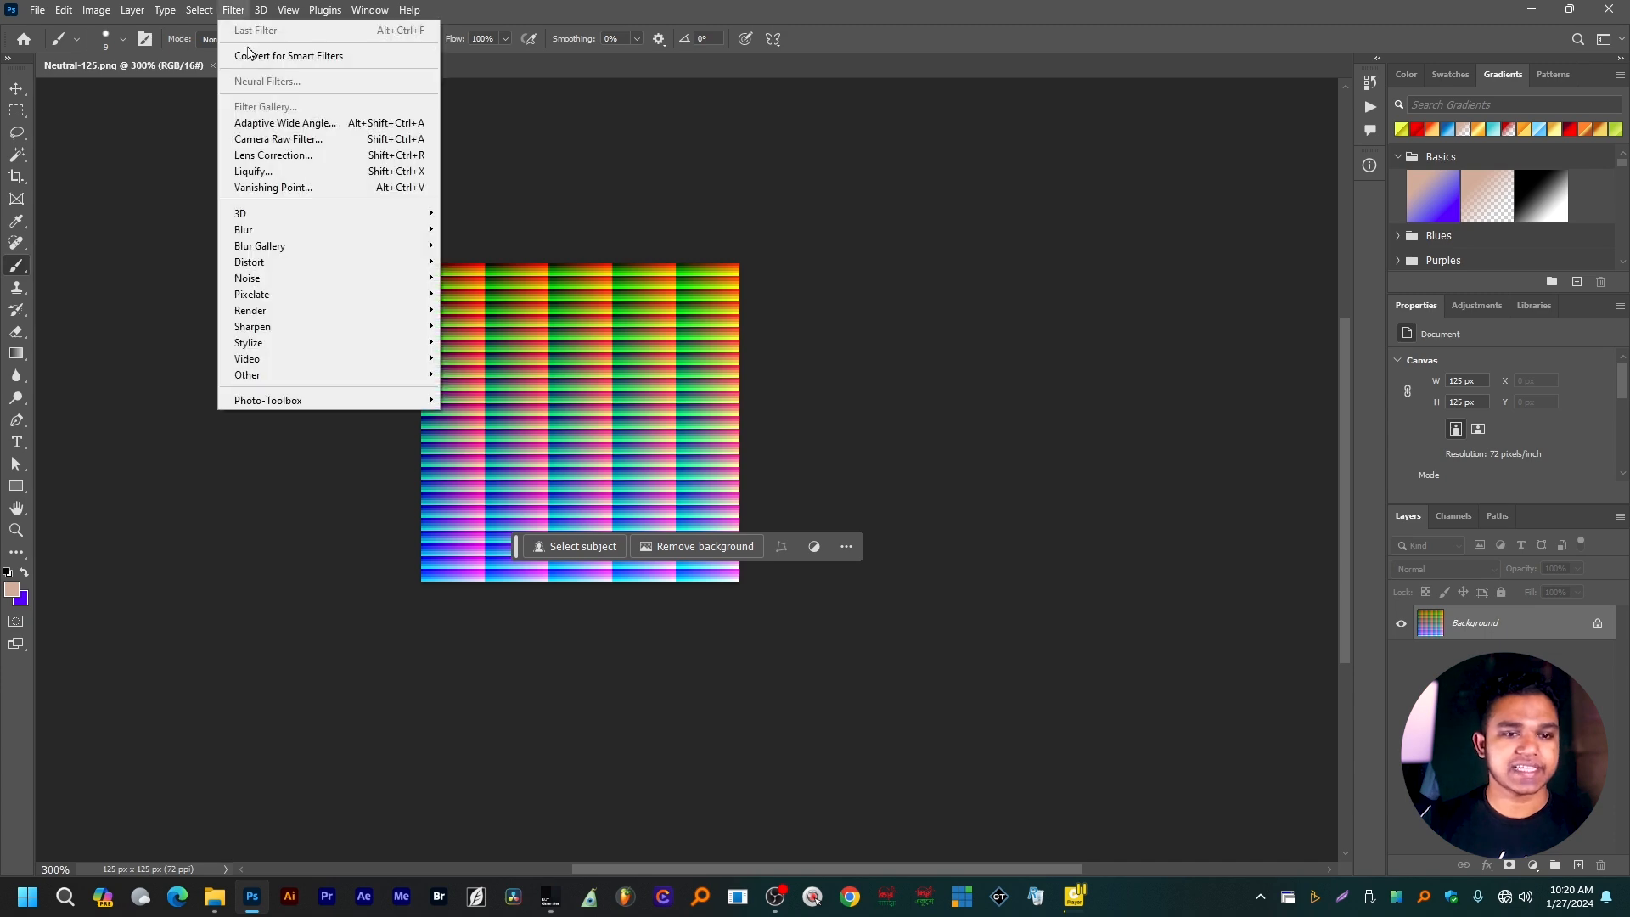
left_click(273, 143)
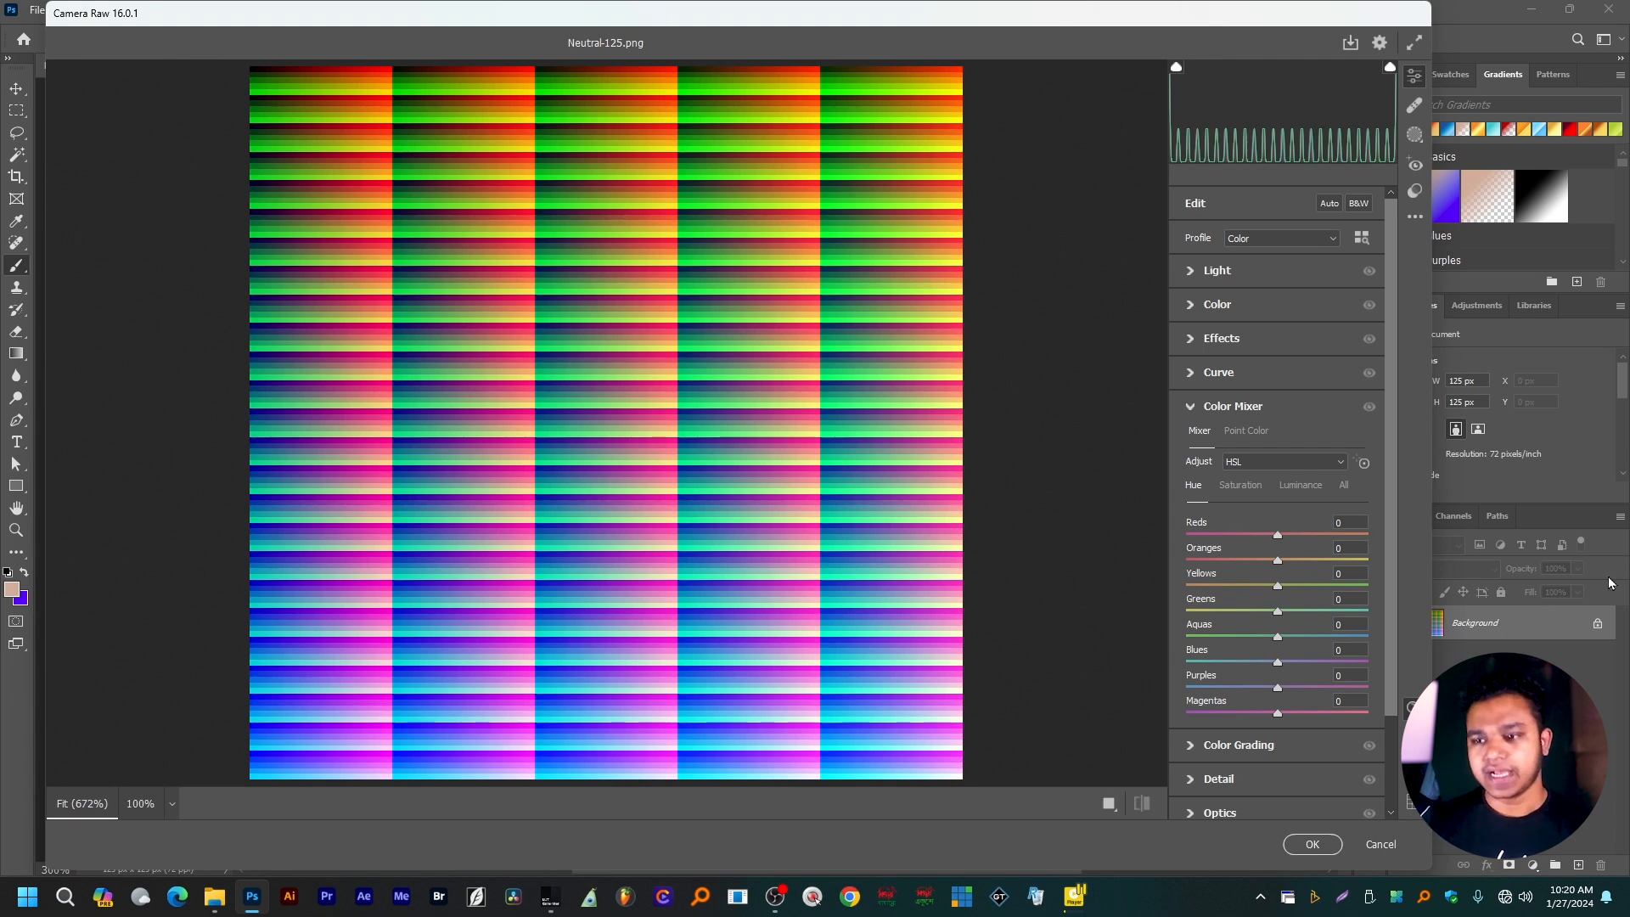
left_click(1418, 219)
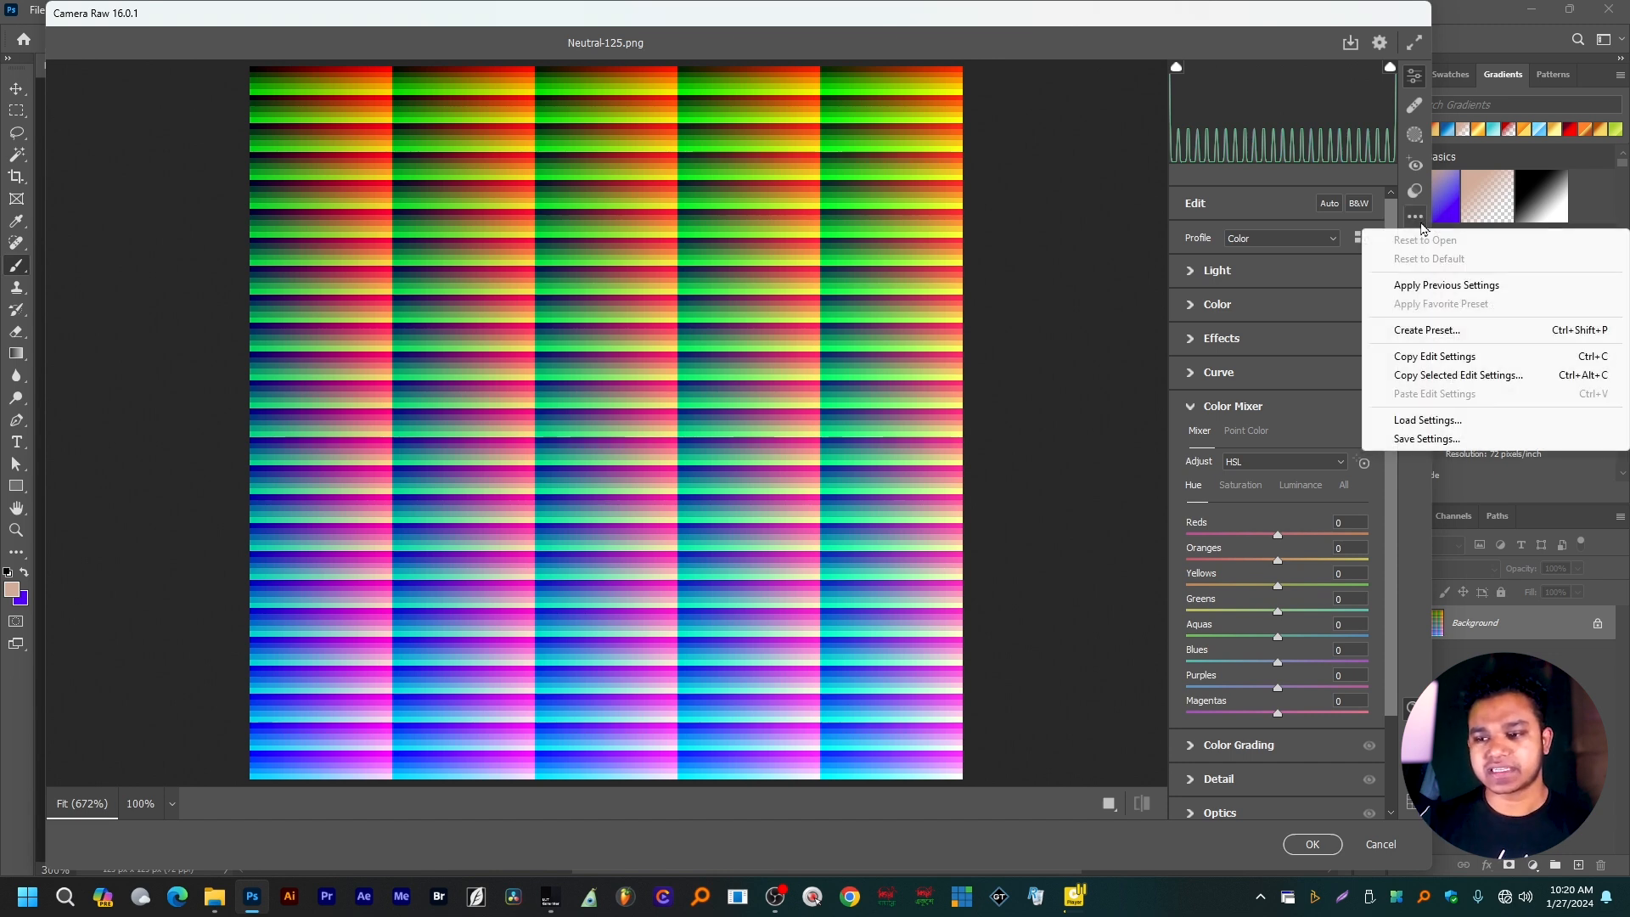
left_click(1440, 424)
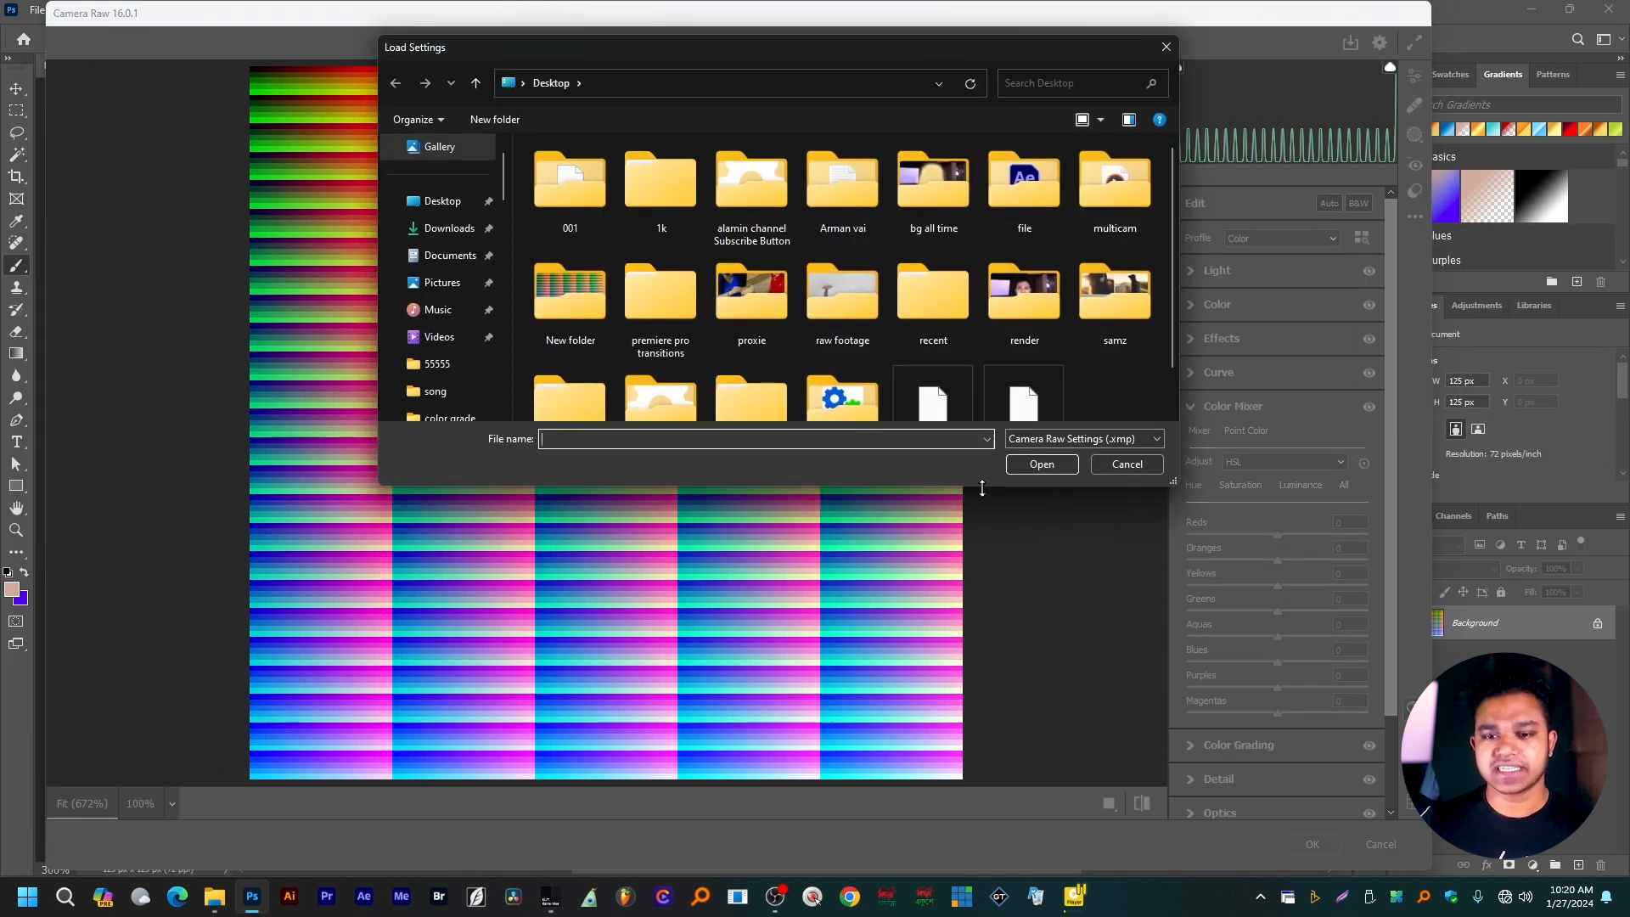
scroll(845, 365, "down", 1)
left_click(932, 361)
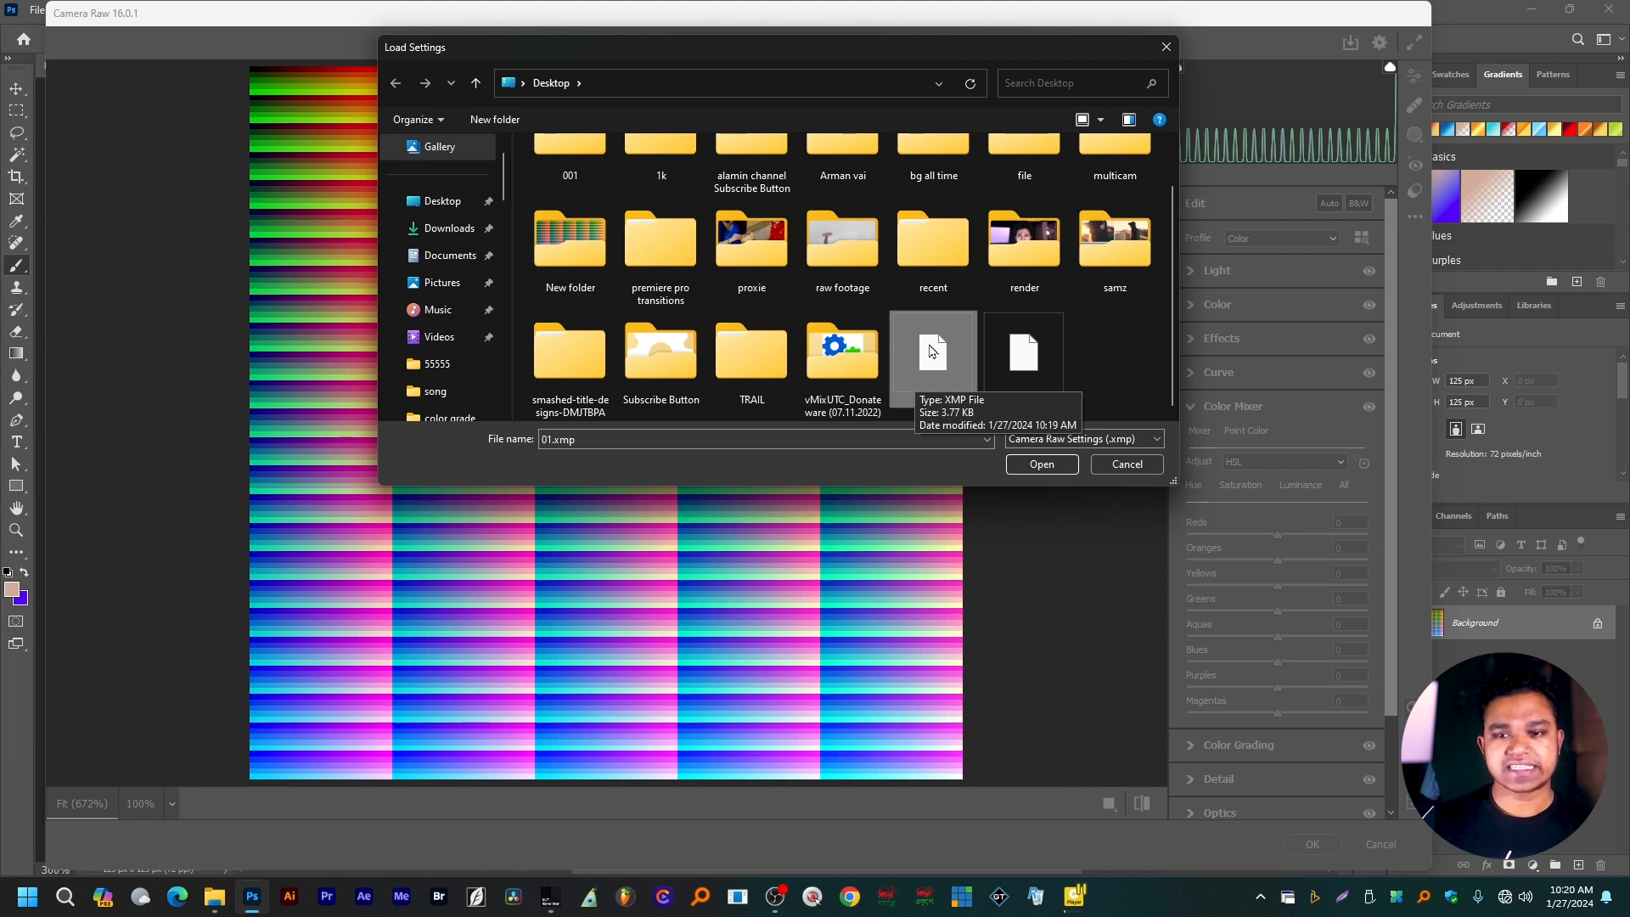
left_click(1042, 465)
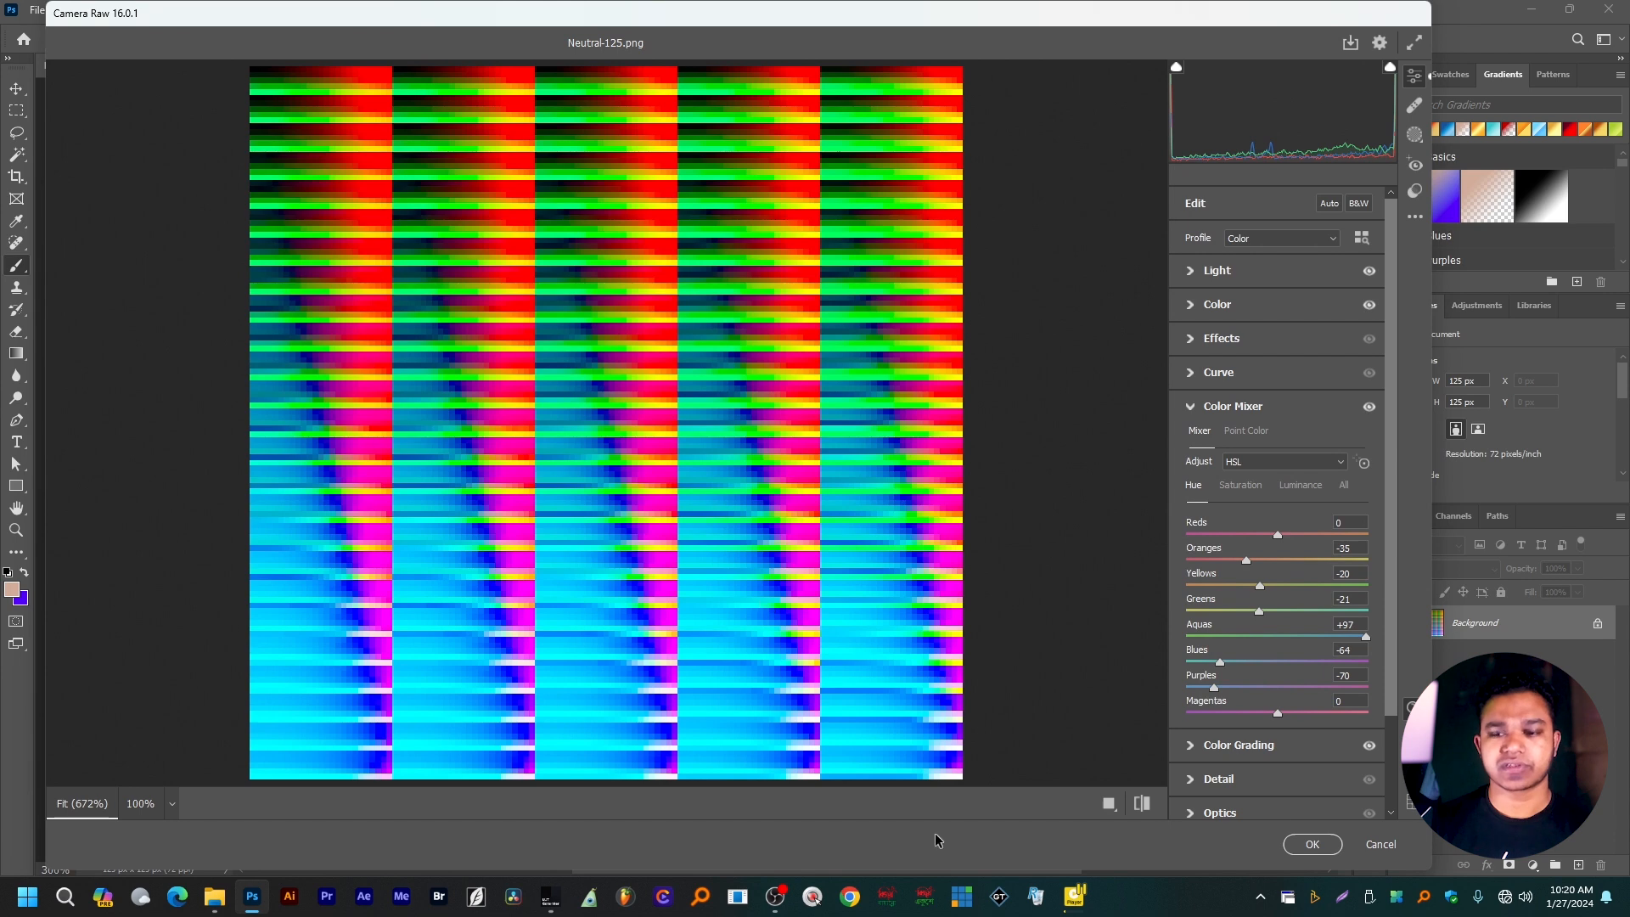
left_click(1315, 845)
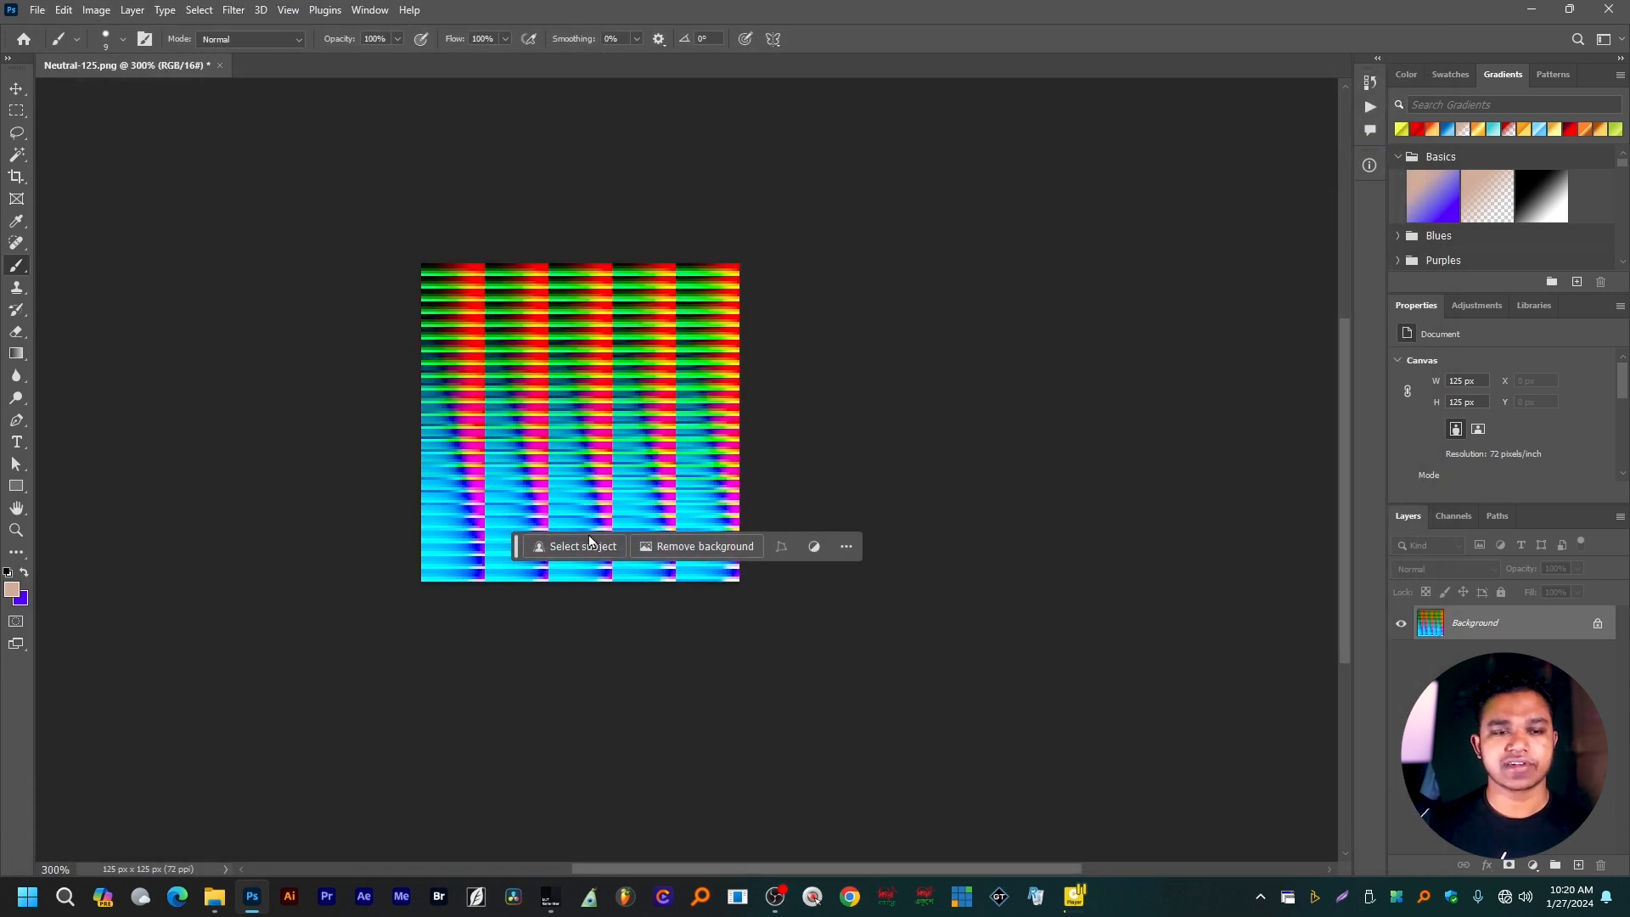
Save the graded HALD image over Neutral-125.png and get Photoshop out of the way.
left_click(38, 9)
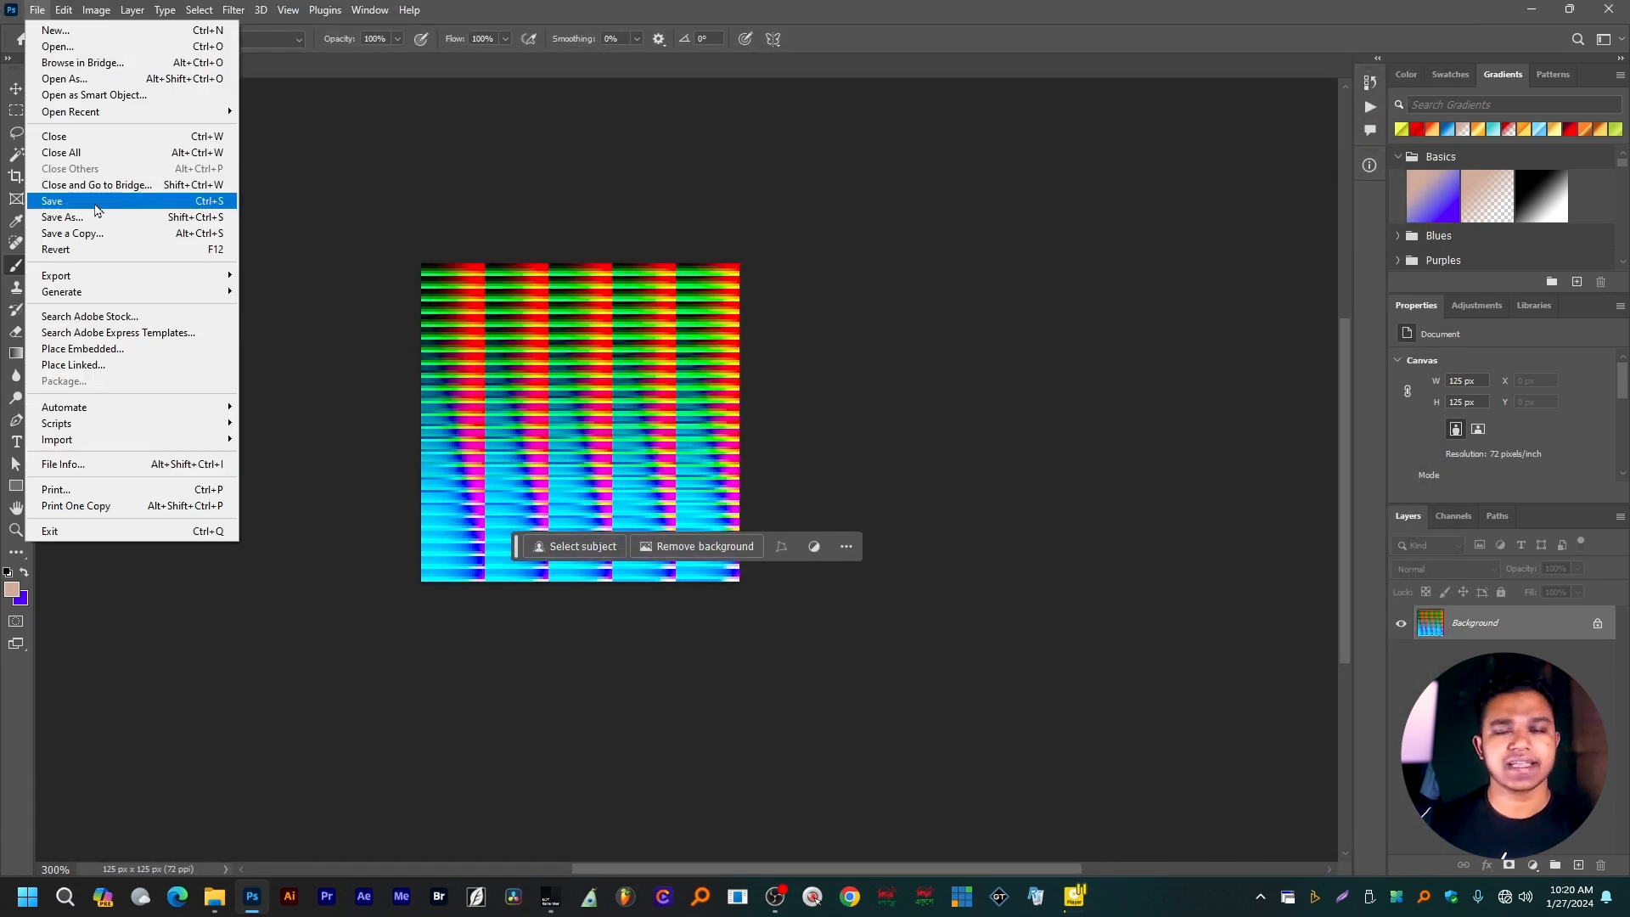
left_click(95, 201)
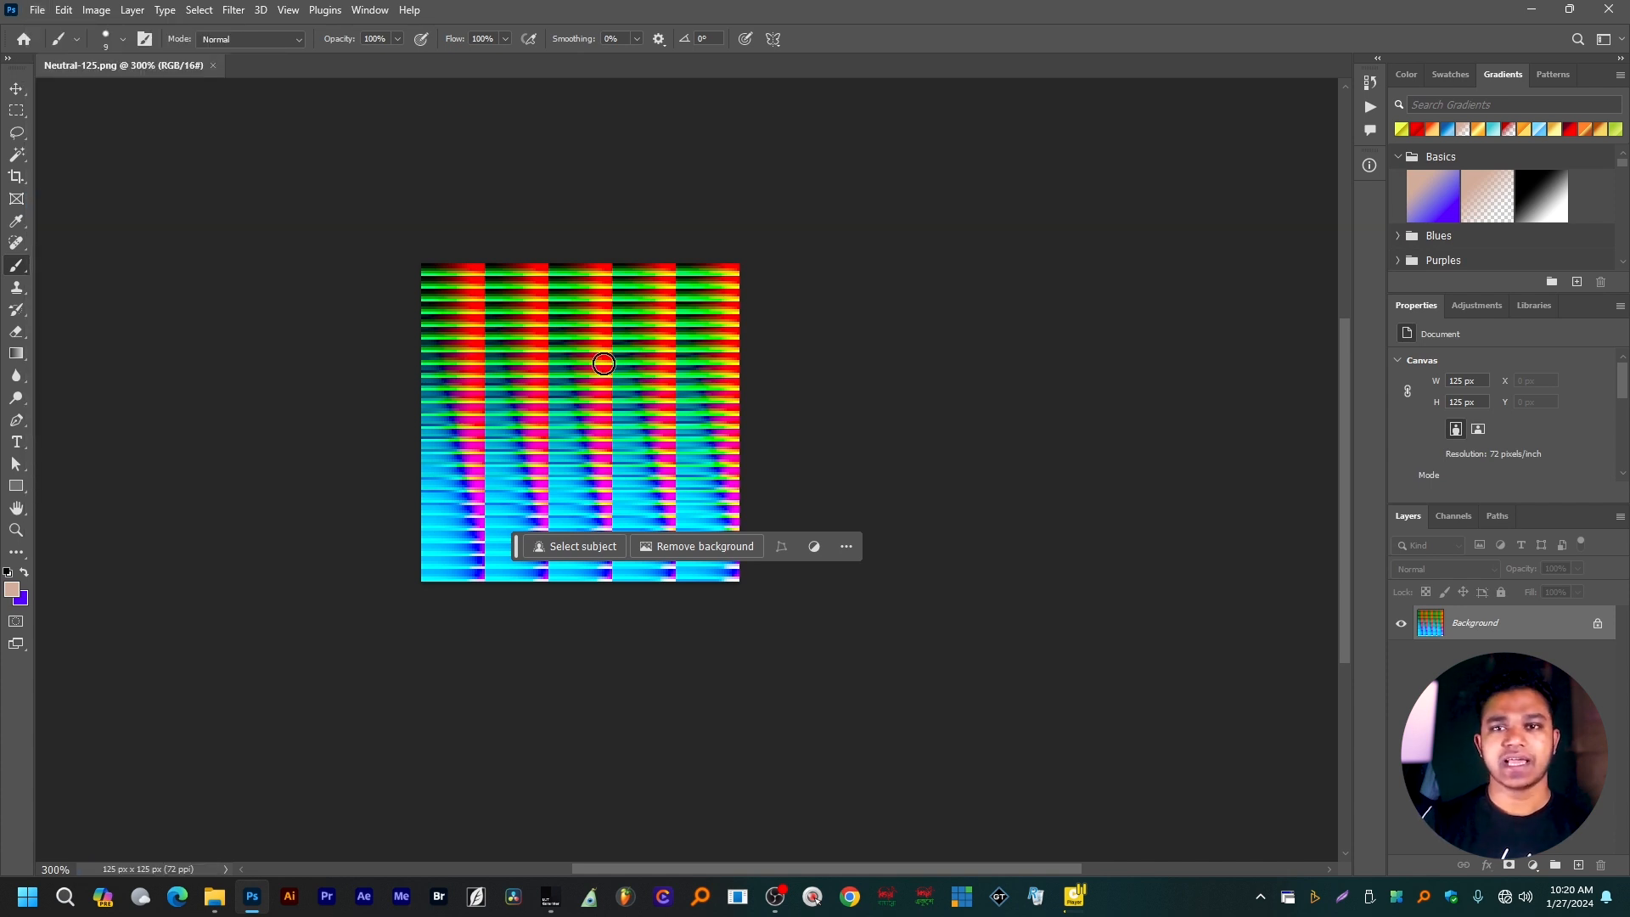
left_click(1545, 8)
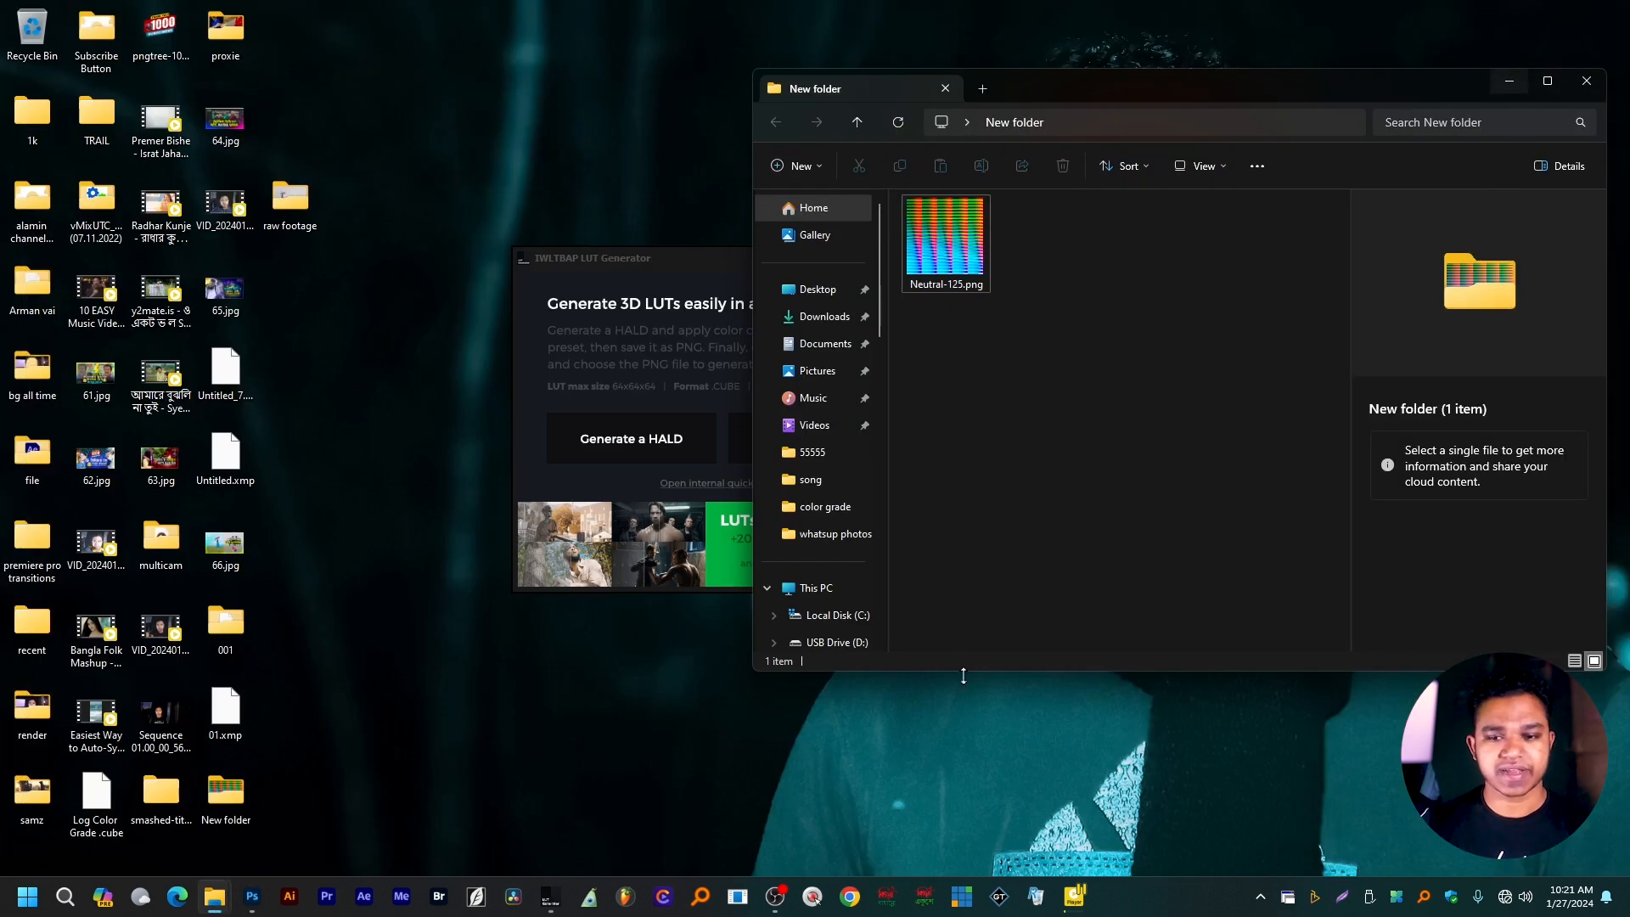
Convert the graded Neutral-125.png to a CUBE LUT with the IWLTBAP LUT Generator and select the resulting file in New folder.
left_click_drag(639, 263, 571, 365)
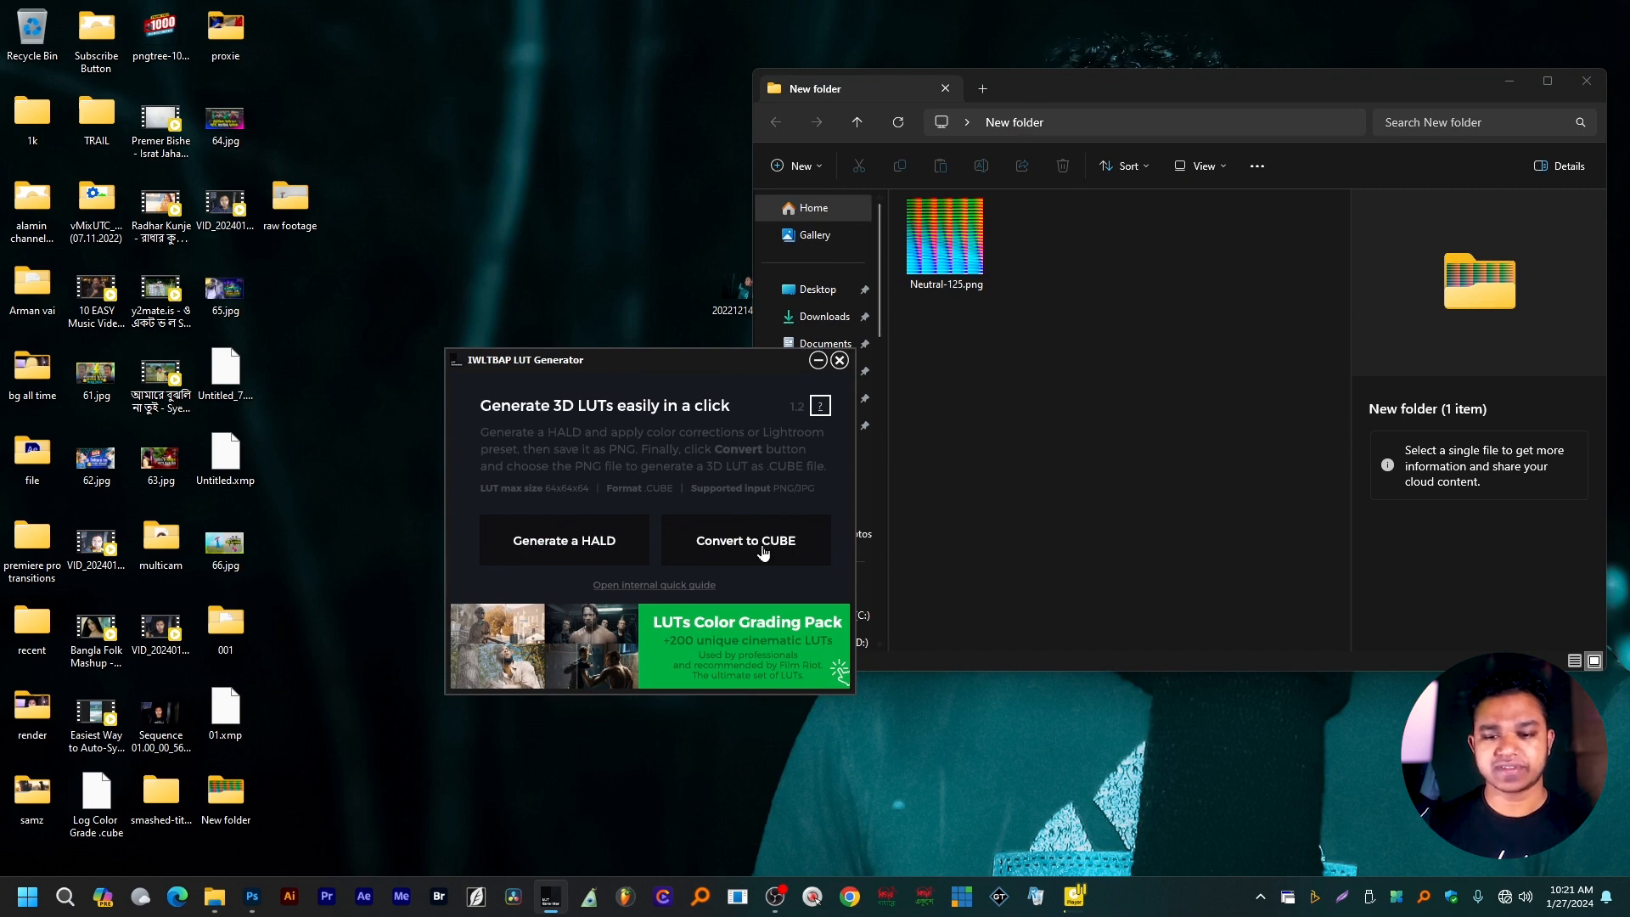
left_click(762, 550)
left_click(597, 374)
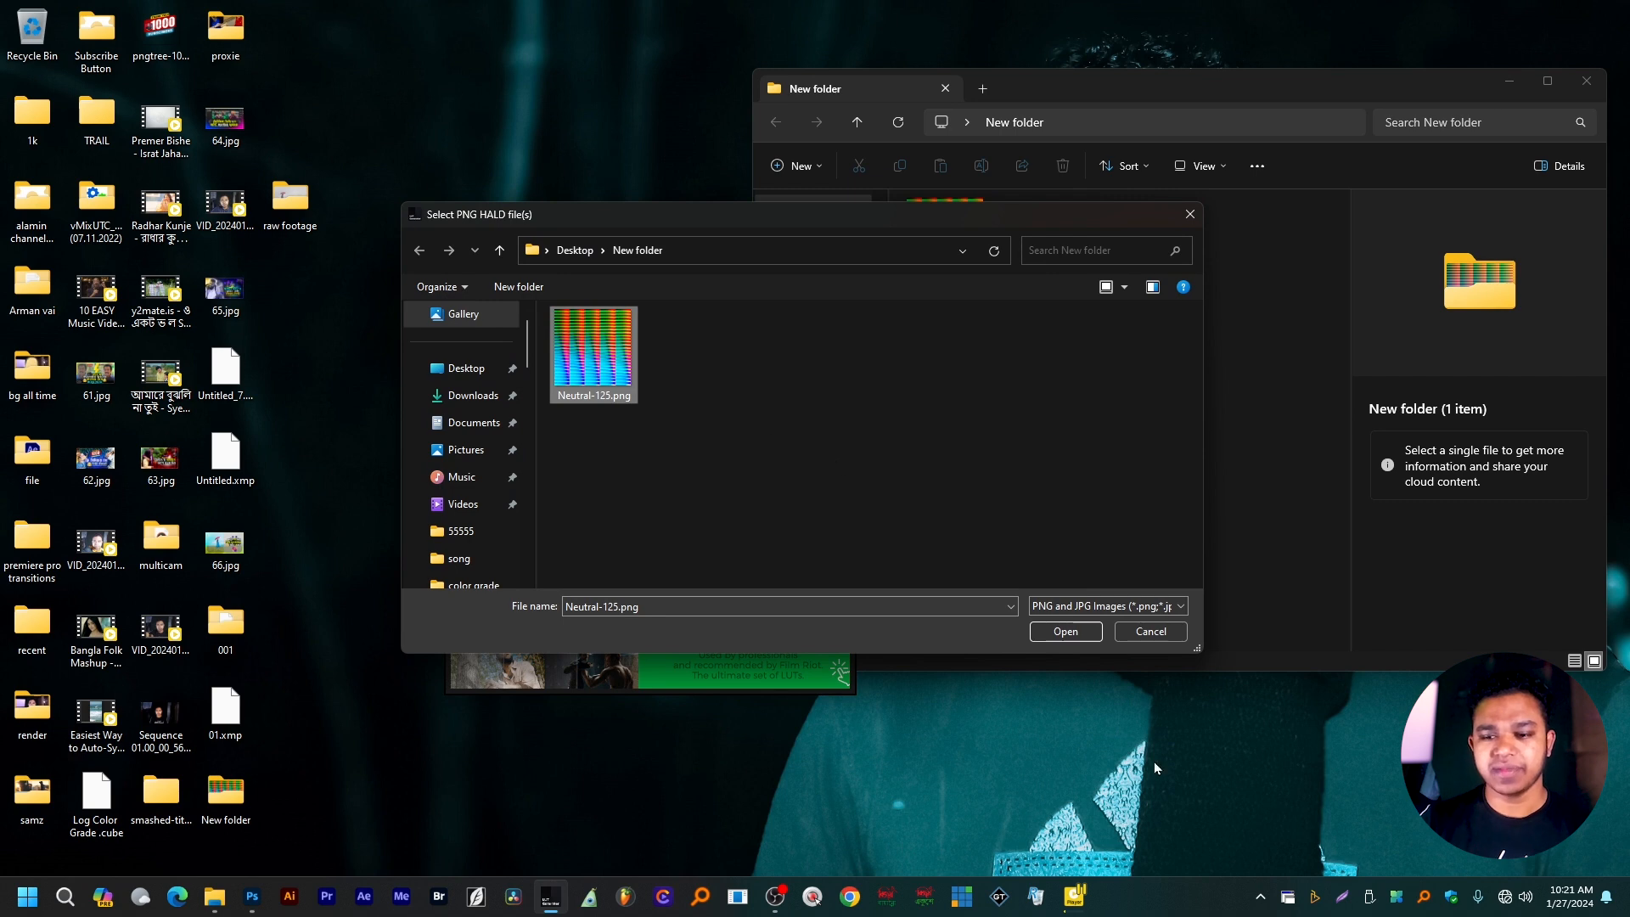
left_click(1042, 636)
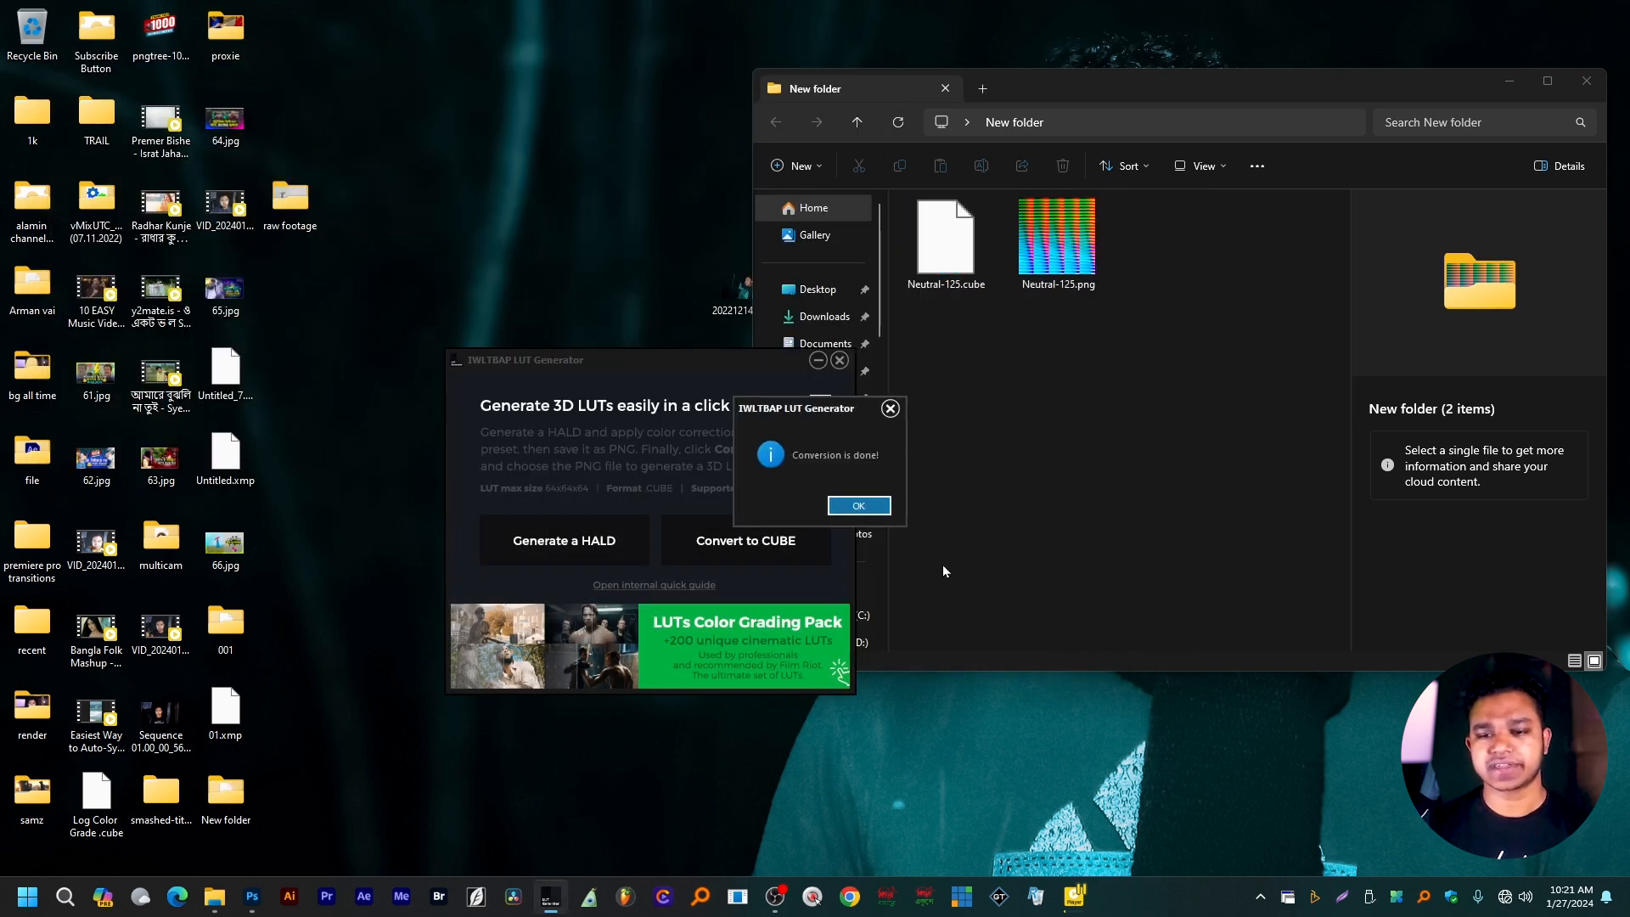
left_click(858, 506)
left_click(976, 285)
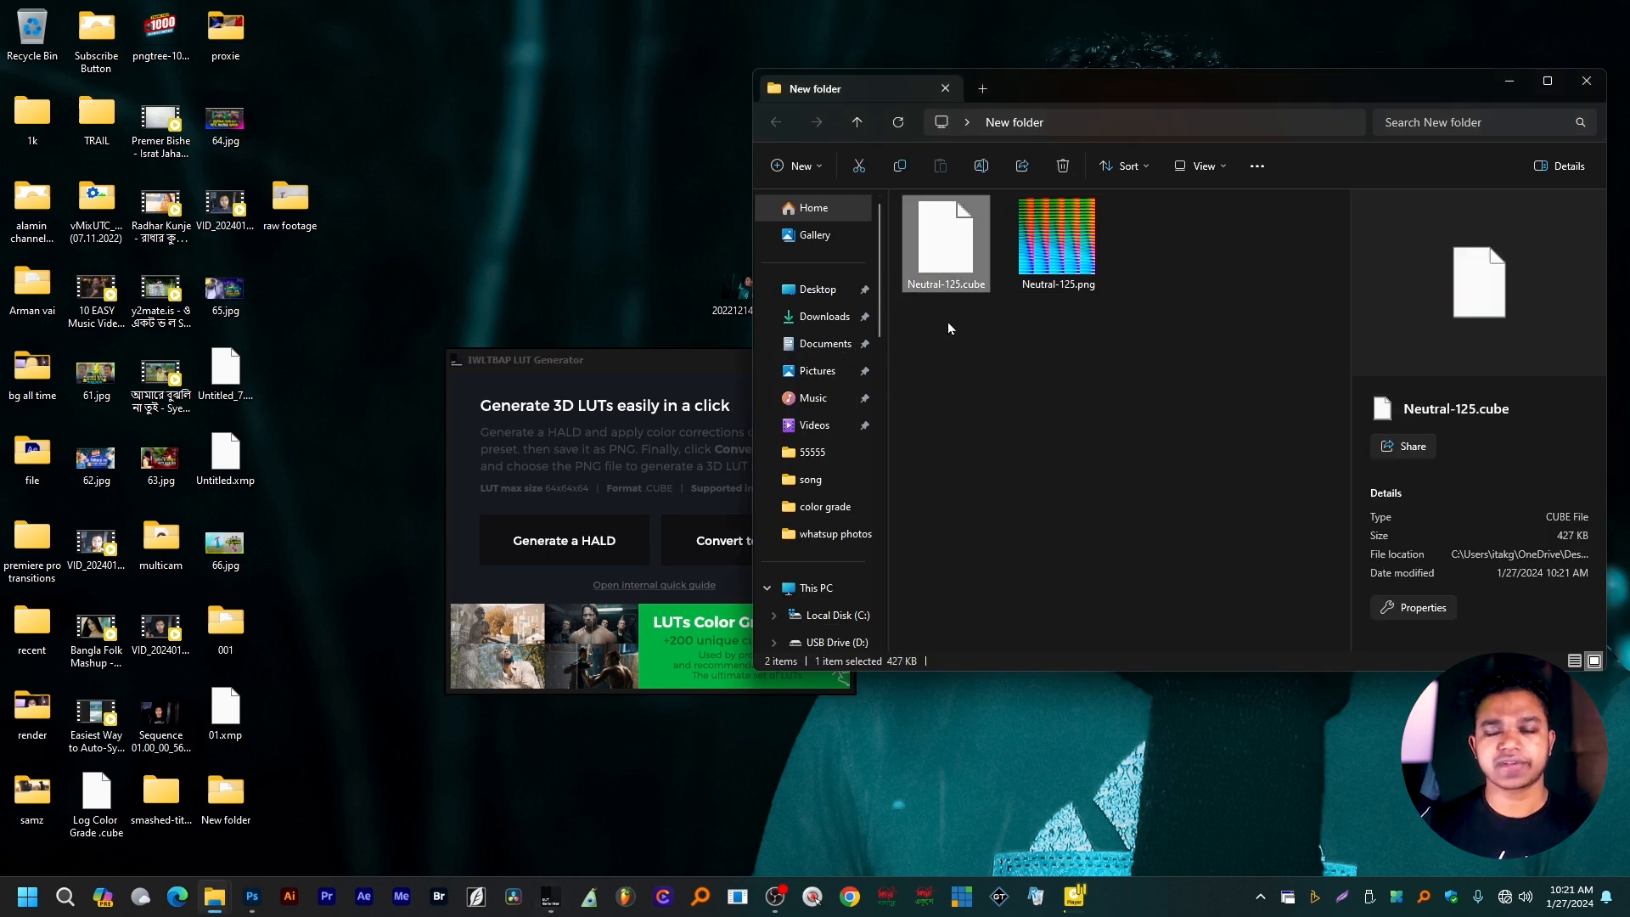
left_click_drag(618, 370, 488, 333)
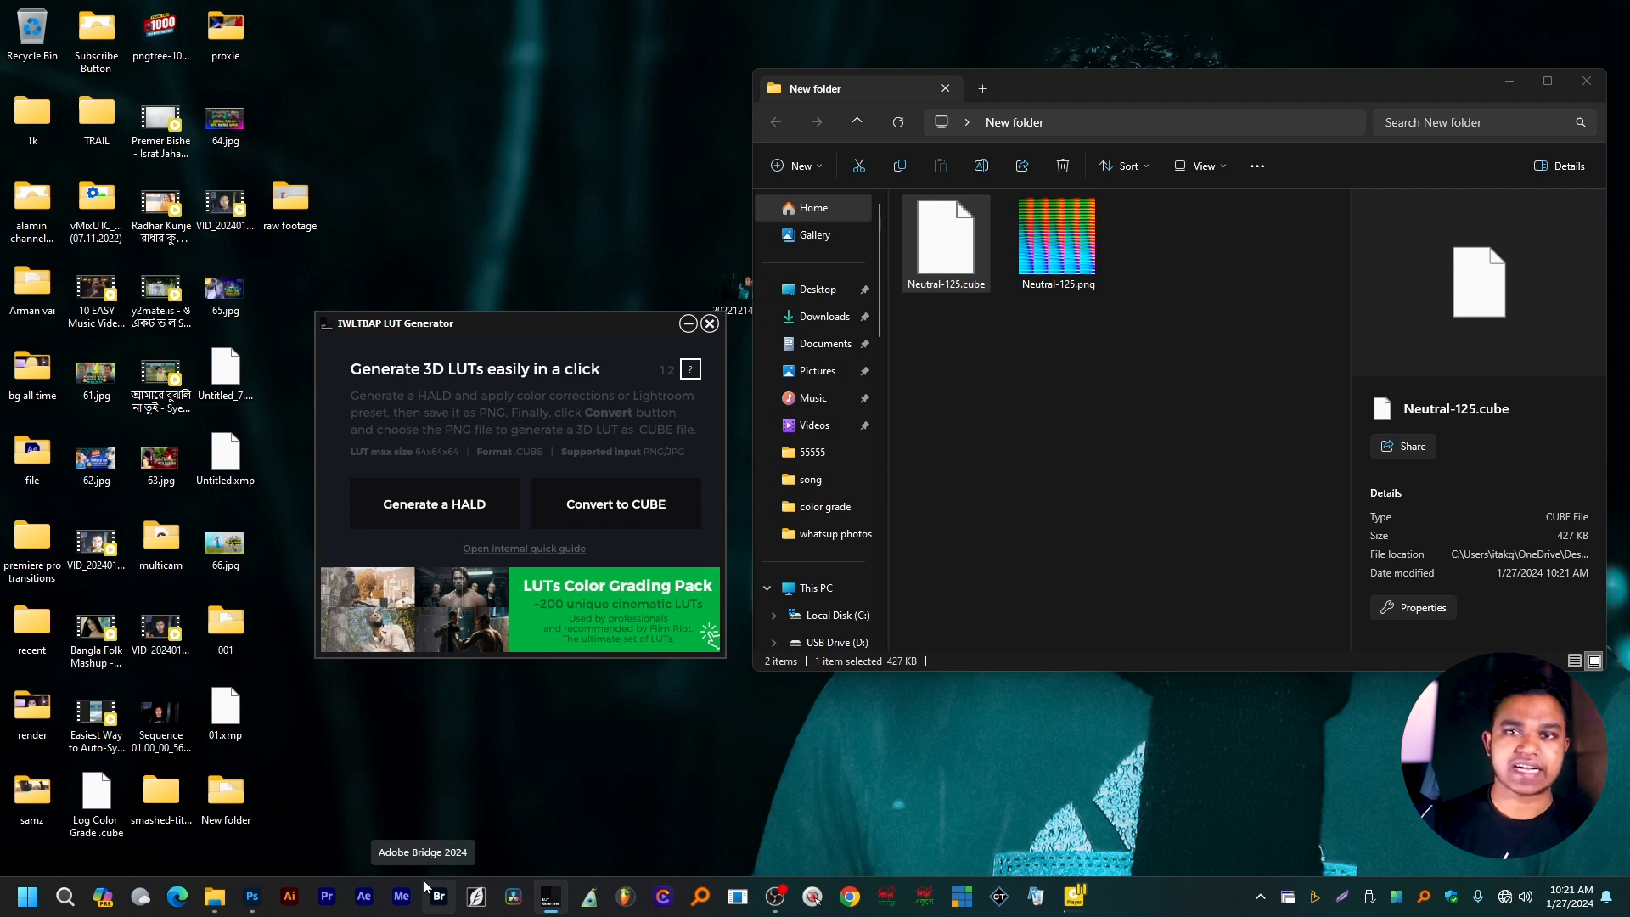
Switch to Premiere Pro, create a new project named color 02 and add a new sequence to it.
left_click(324, 902)
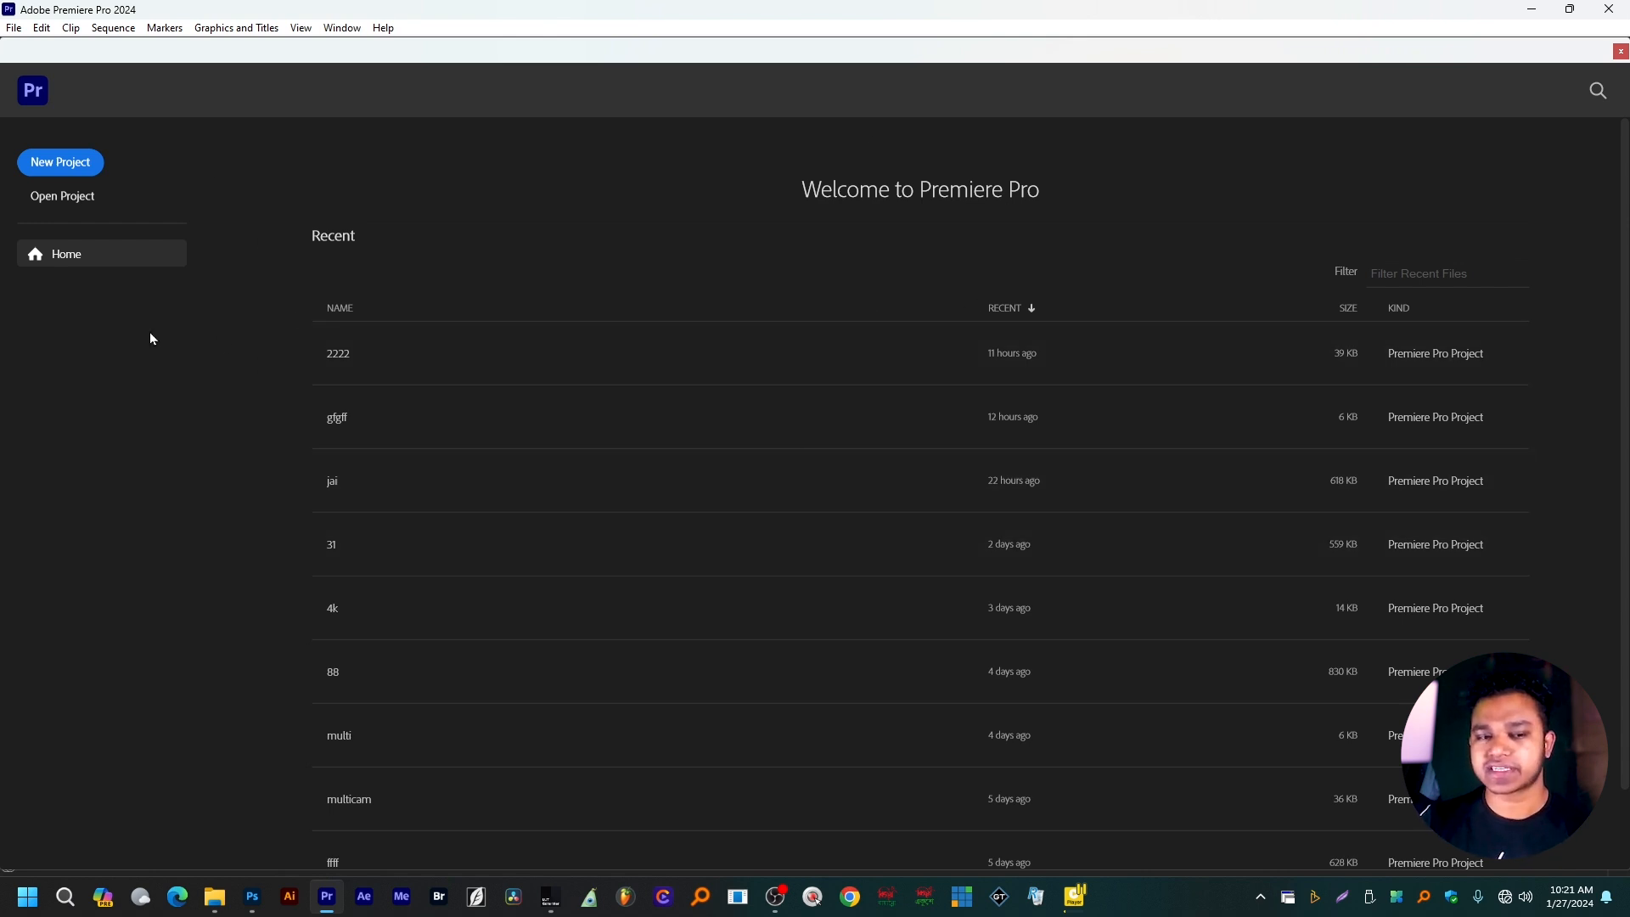
left_click(89, 164)
type("color")
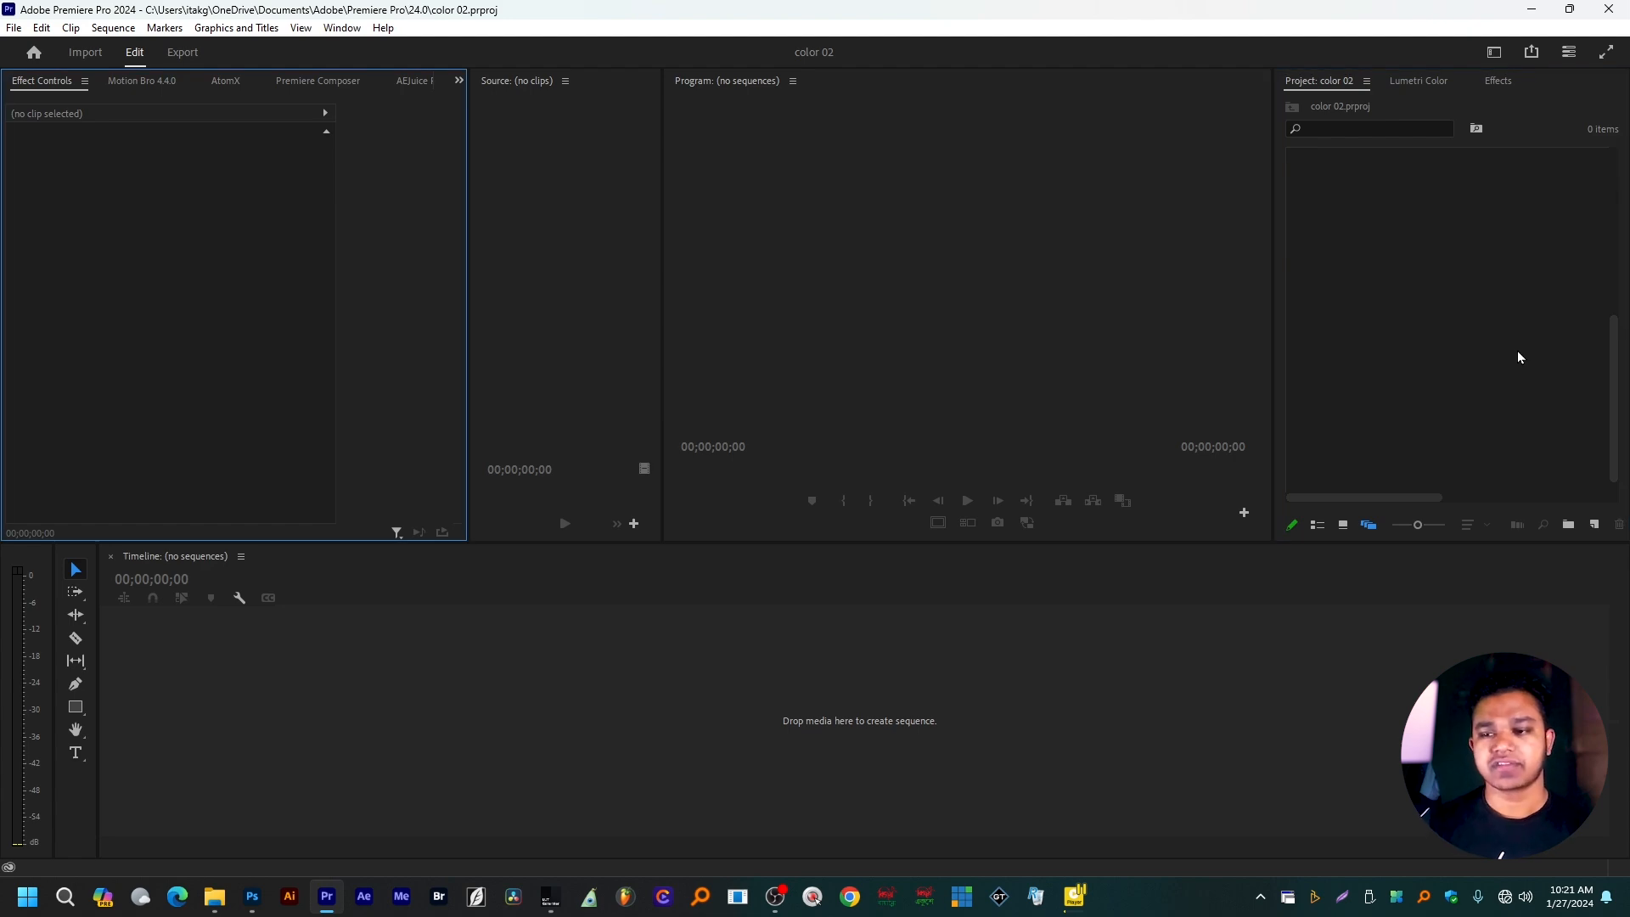
key("ctrl+n")
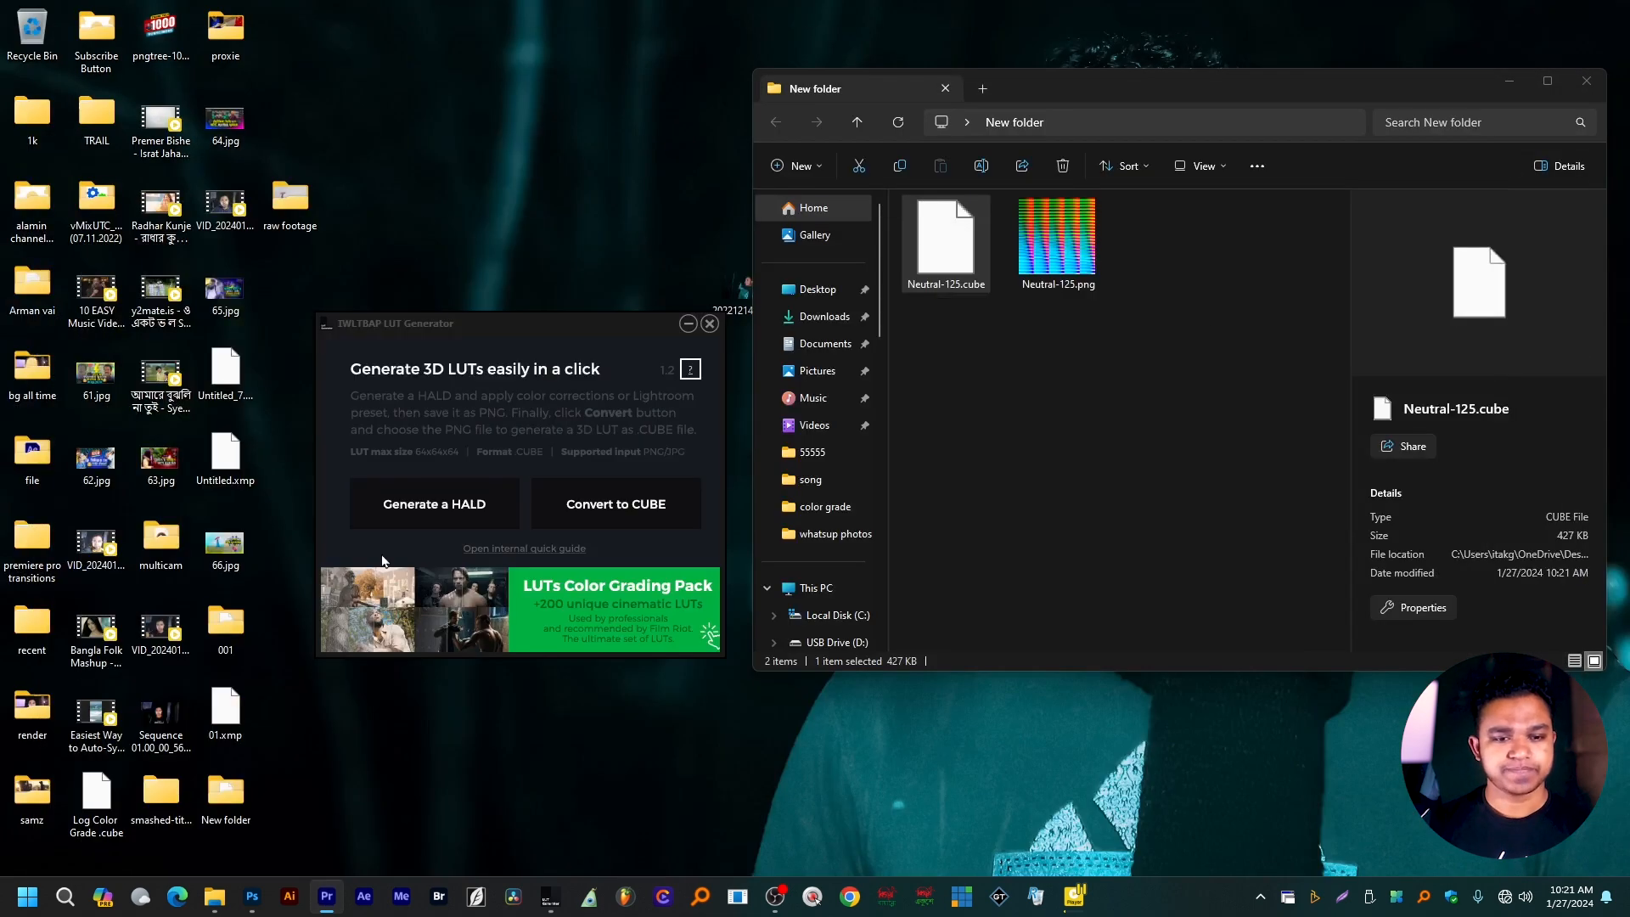
Import 1.mp4 and 2.mp4 from the raw footage folder on the Desktop into the project.
double_click(290, 204)
left_click_drag(639, 358, 1418, 324)
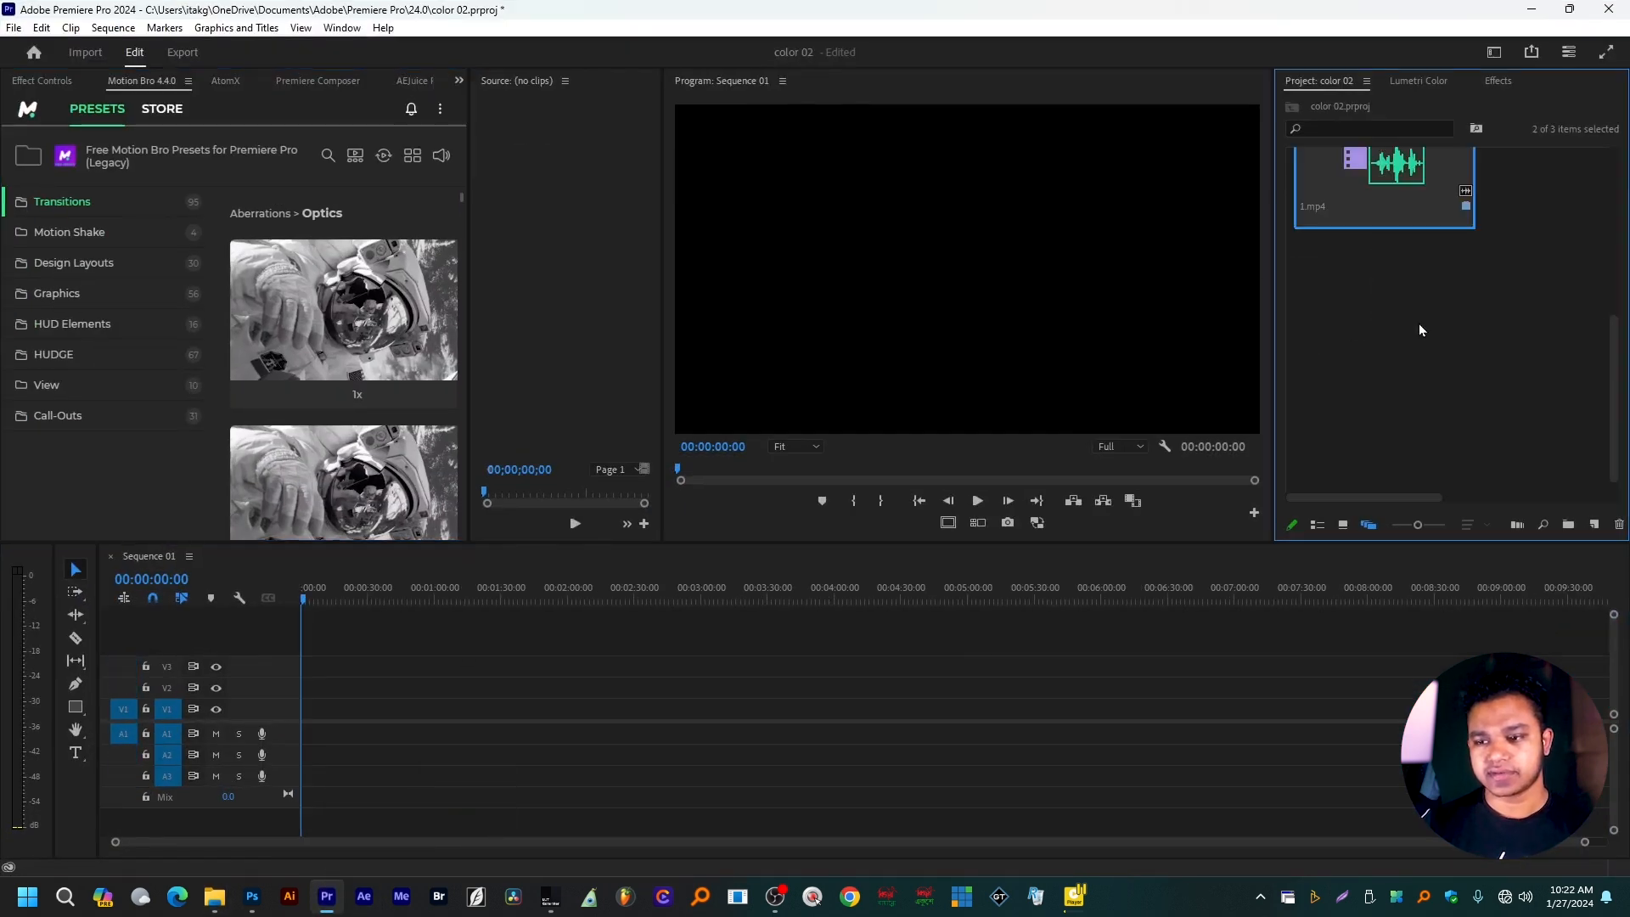
scroll(1429, 373, "up", 3)
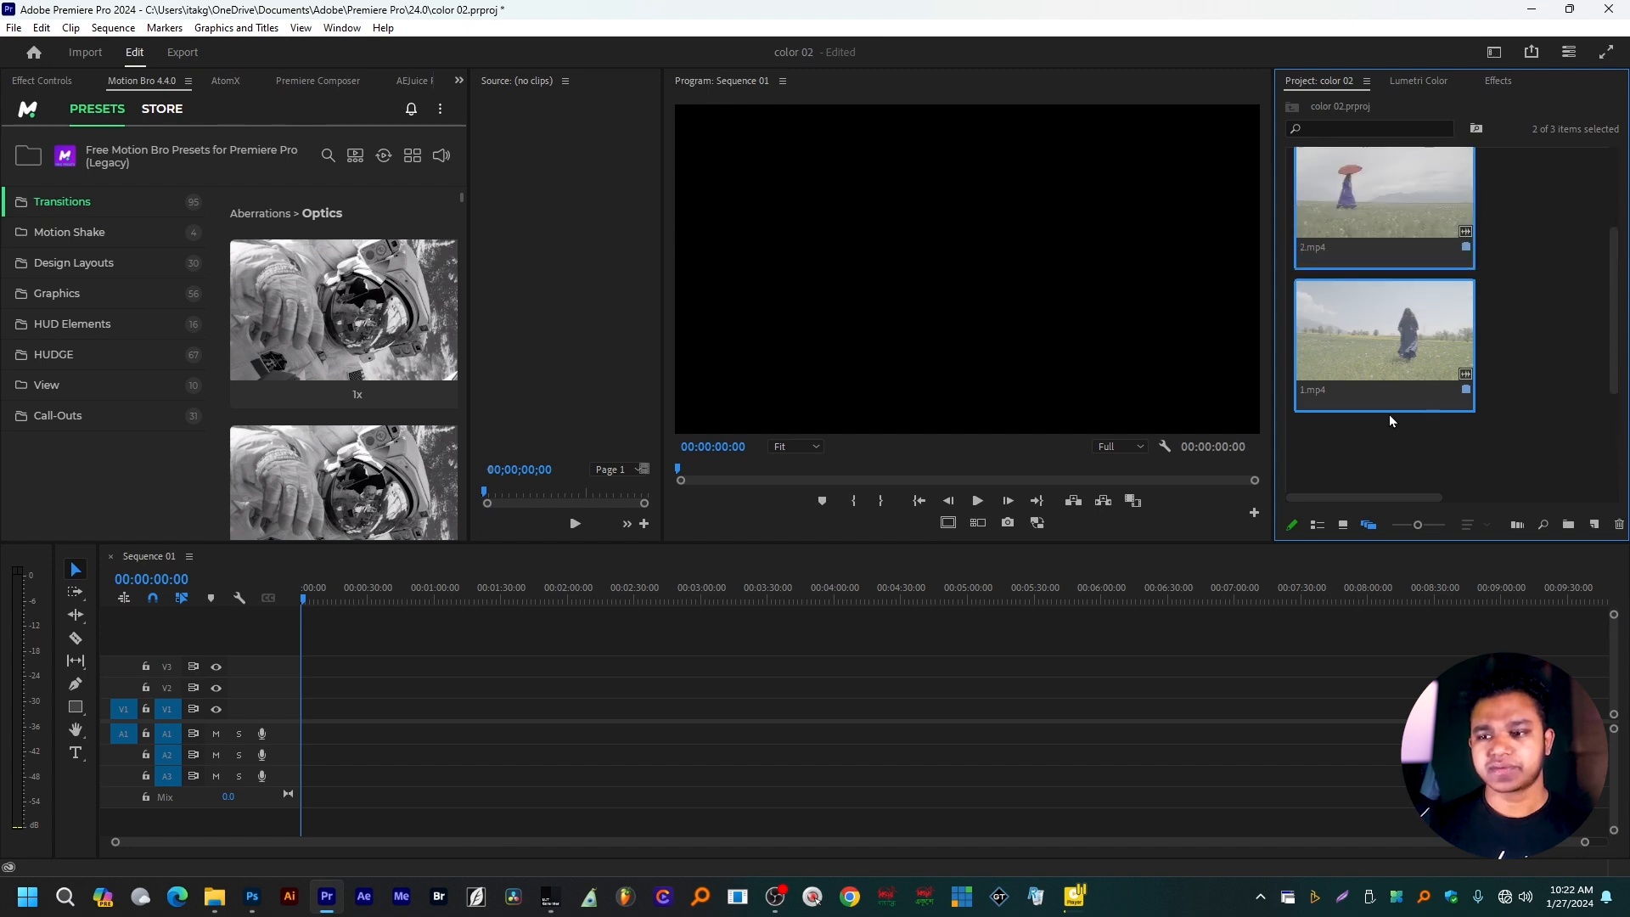
Place 2.mp4 and 1.mp4 back to back on tracks V1 and A1 from the start of the sequence.
left_click_drag(1392, 208, 480, 722)
left_click(948, 481)
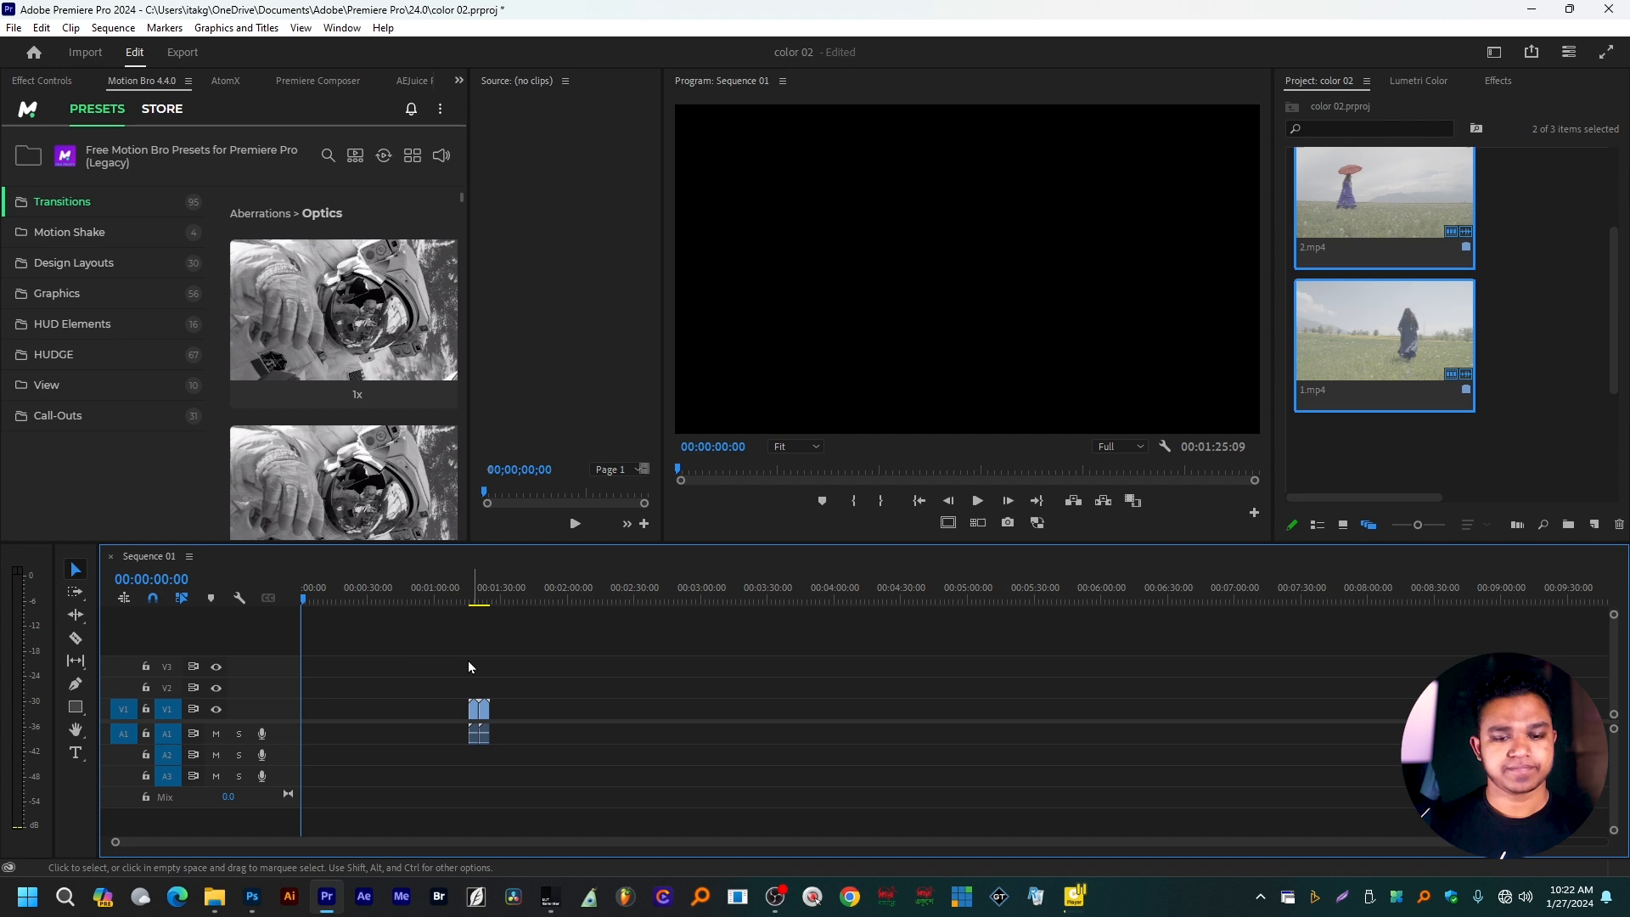
scroll(404, 726, "up", 5)
scroll(405, 726, "up", 6)
scroll(404, 726, "up", 3)
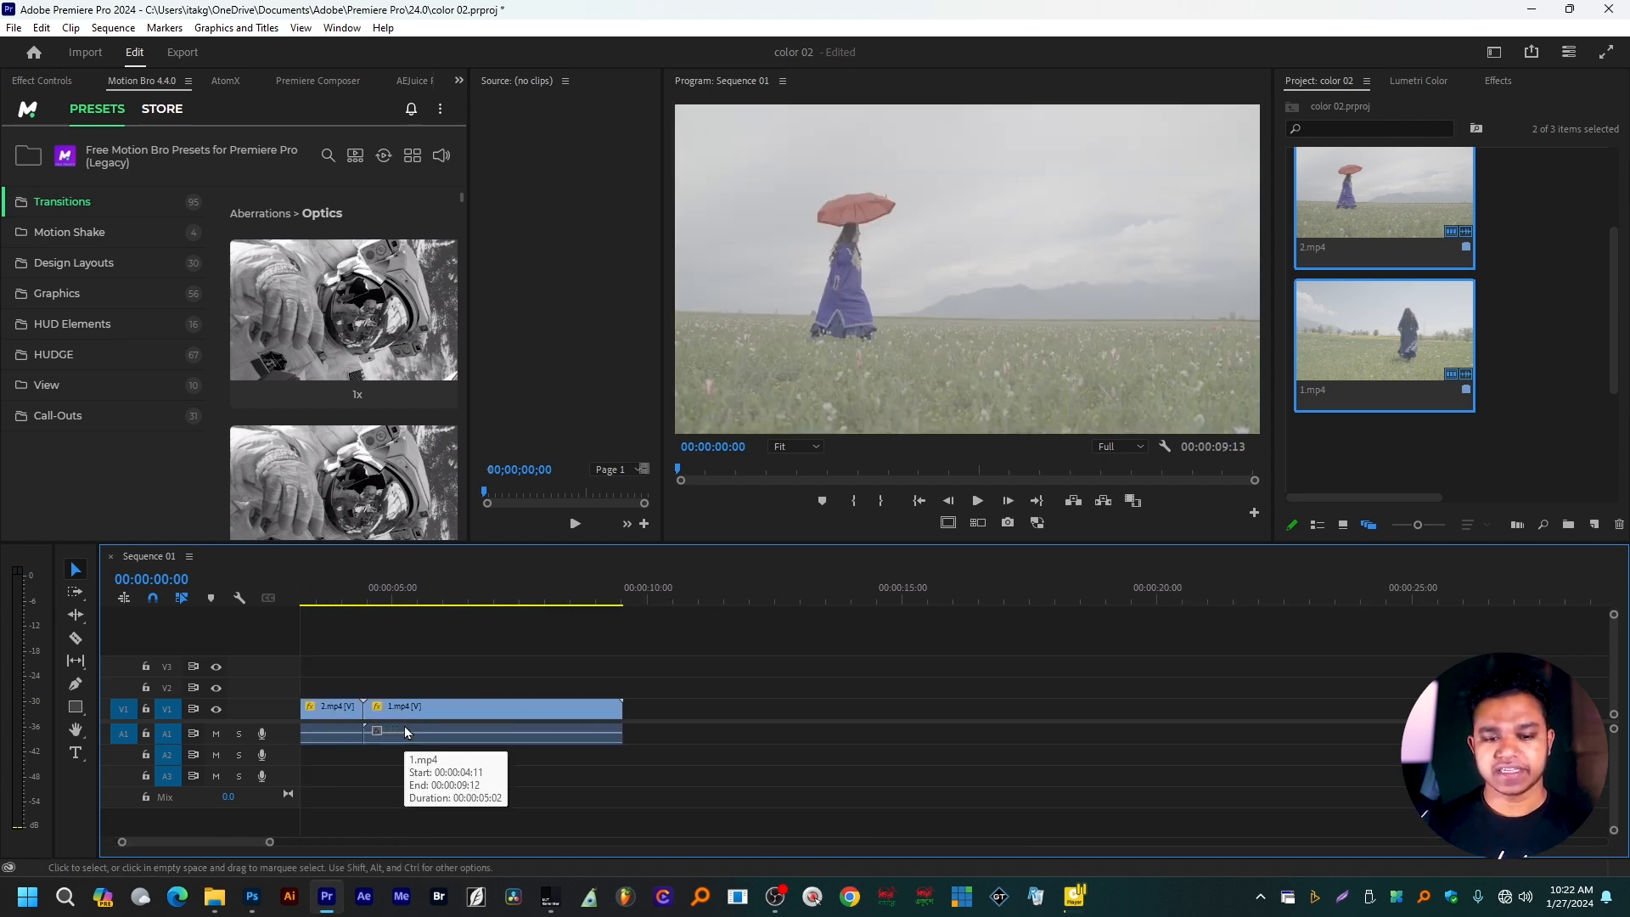
left_click(418, 718)
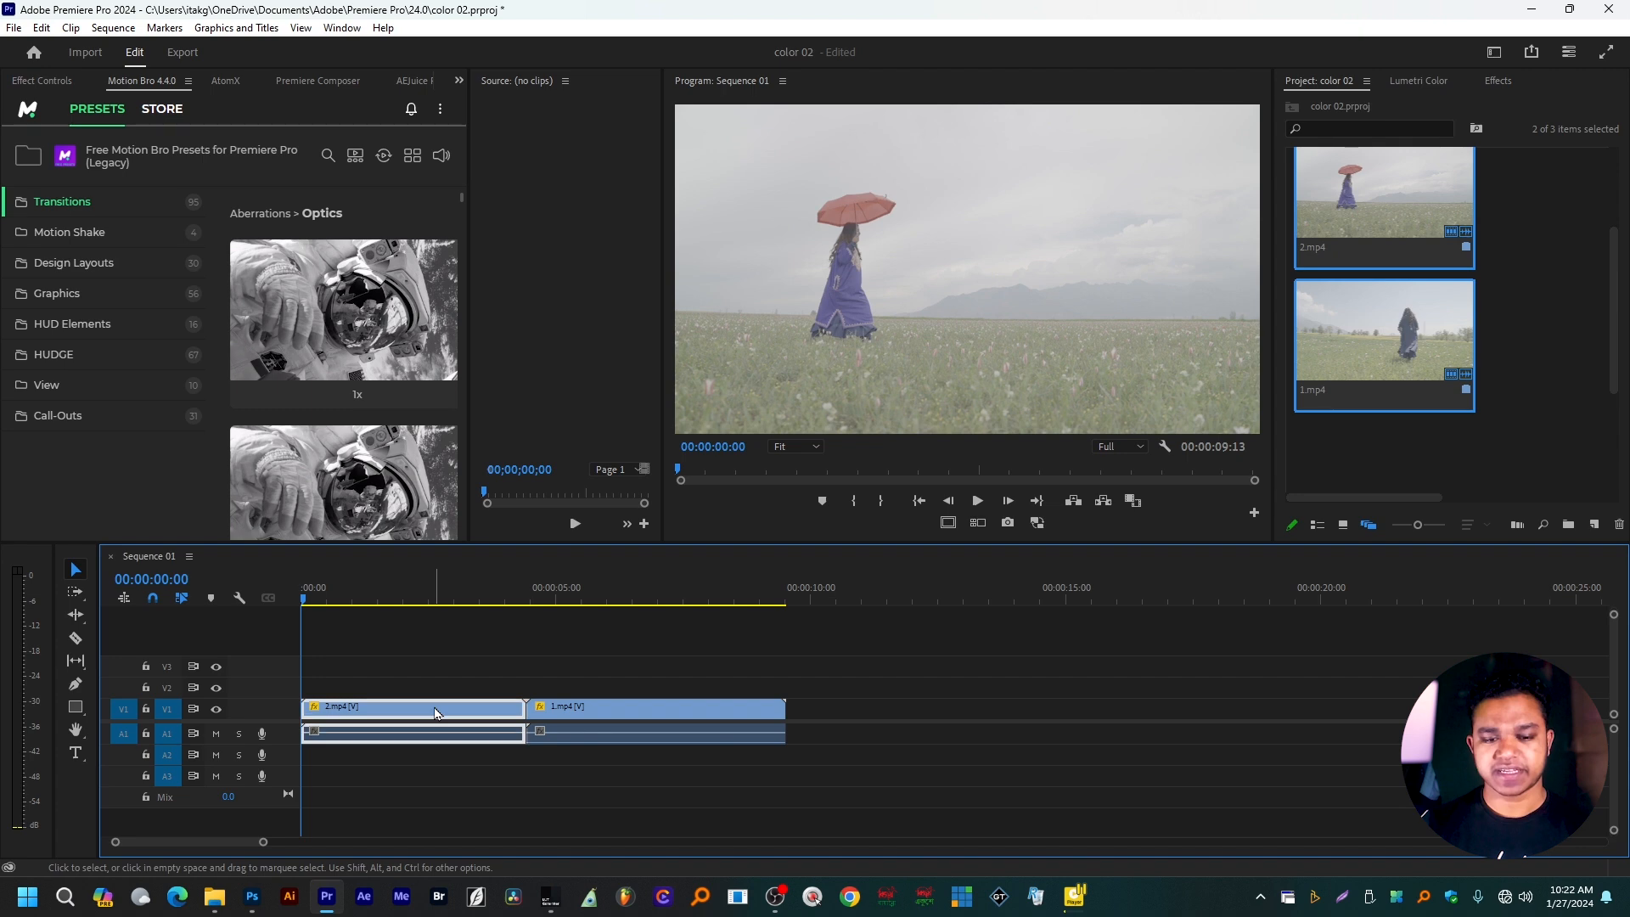
Create an adjustment layer and place it on track V2 from the sequence start, extended to cover both clips.
left_click(1526, 326)
key("ctrl+shift+a")
key("Return")
left_click_drag(1382, 315, 306, 688)
left_click_drag(546, 682, 792, 684)
left_click(613, 694)
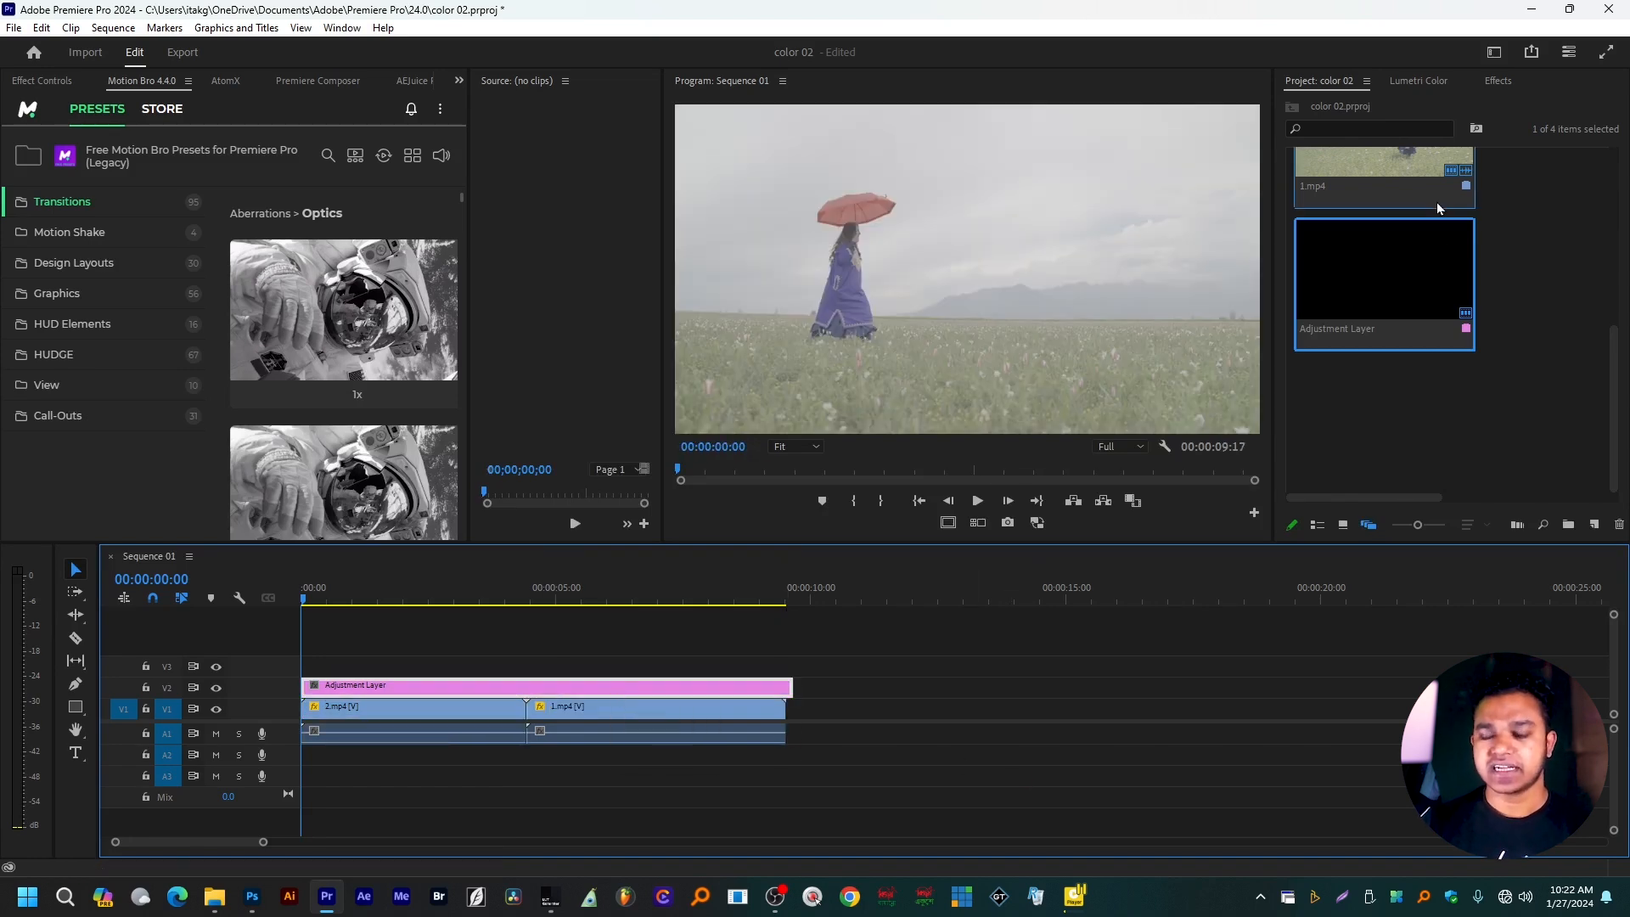
Load Neutral-125.cube from New folder on the Desktop as the adjustment layer's Input LUT in Lumetri Color.
left_click(1418, 81)
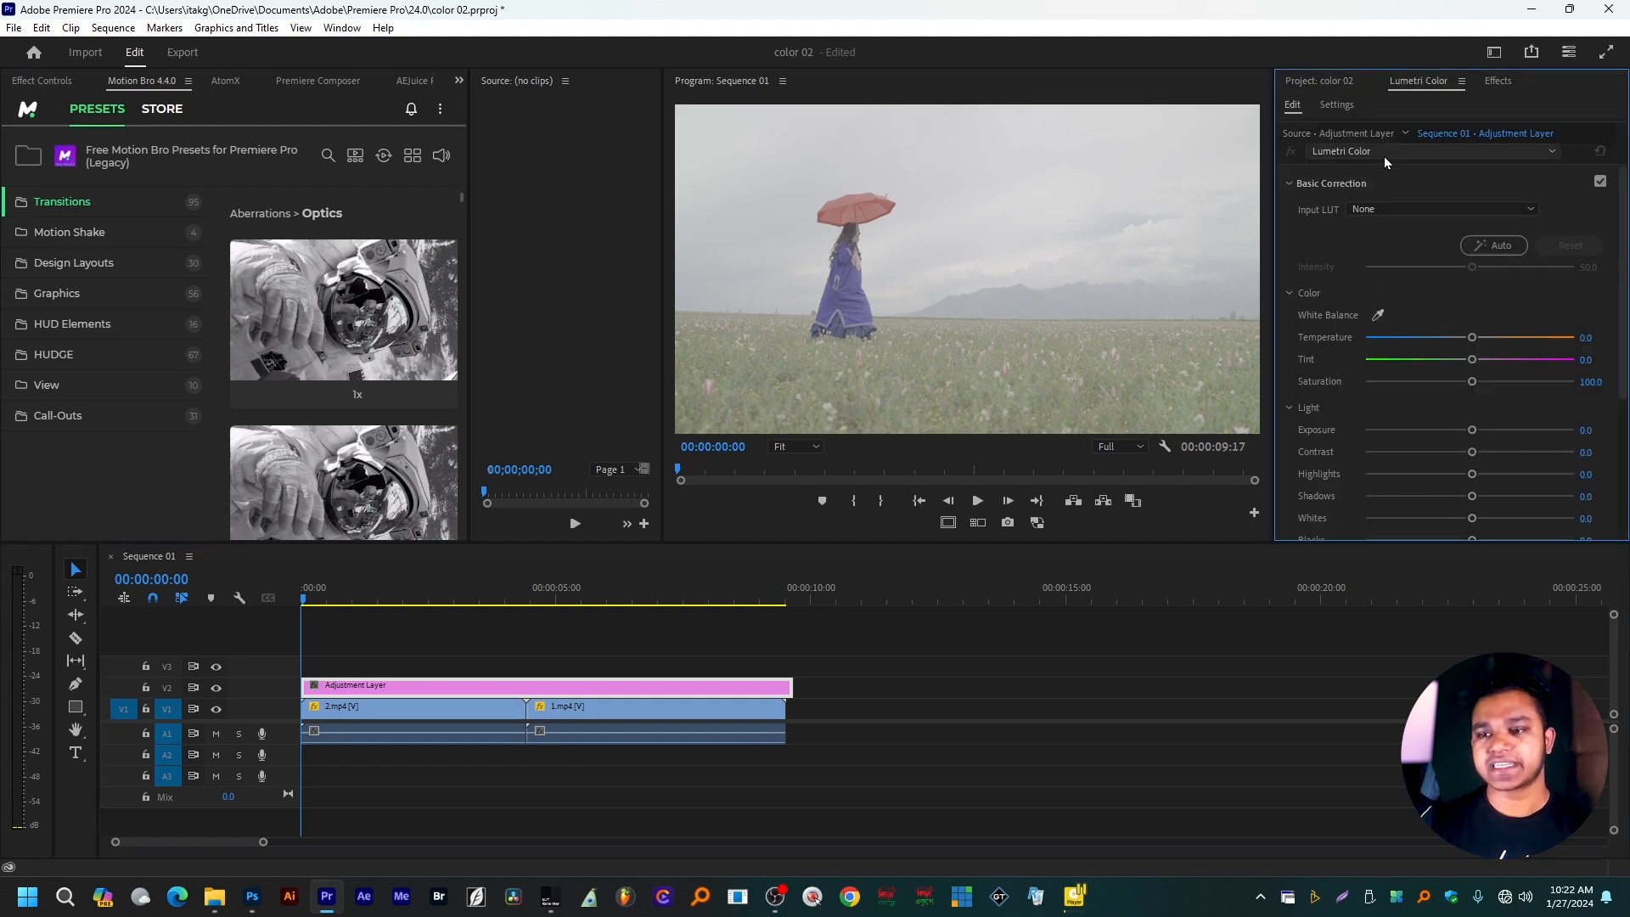
left_click(1404, 214)
left_click(1394, 243)
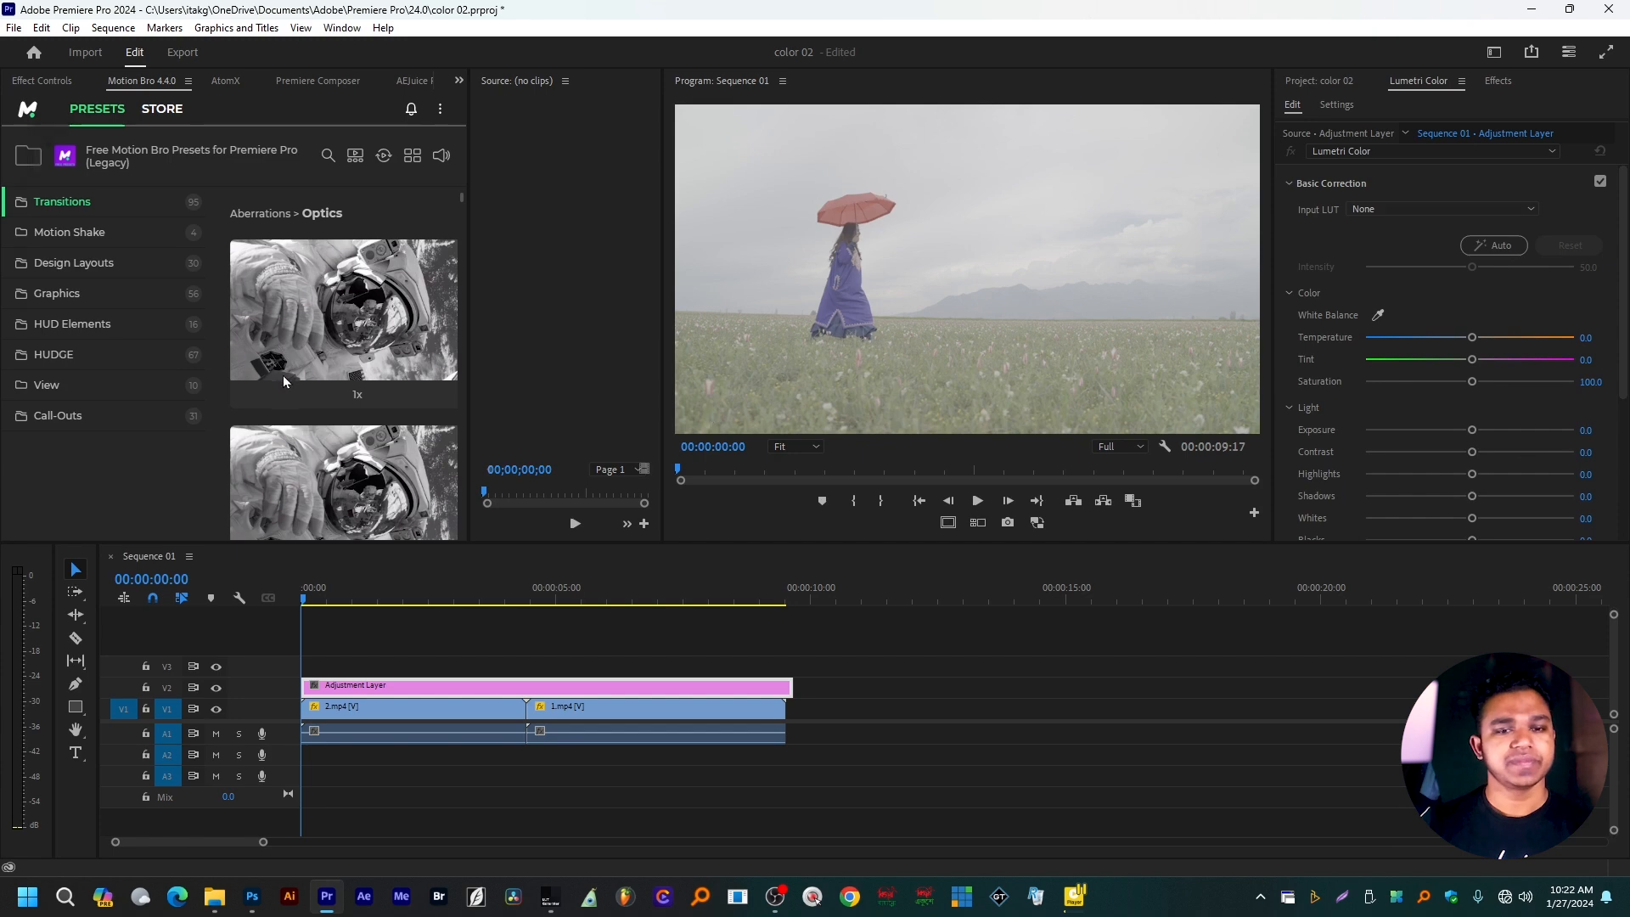
scroll(86, 222, "up", 5)
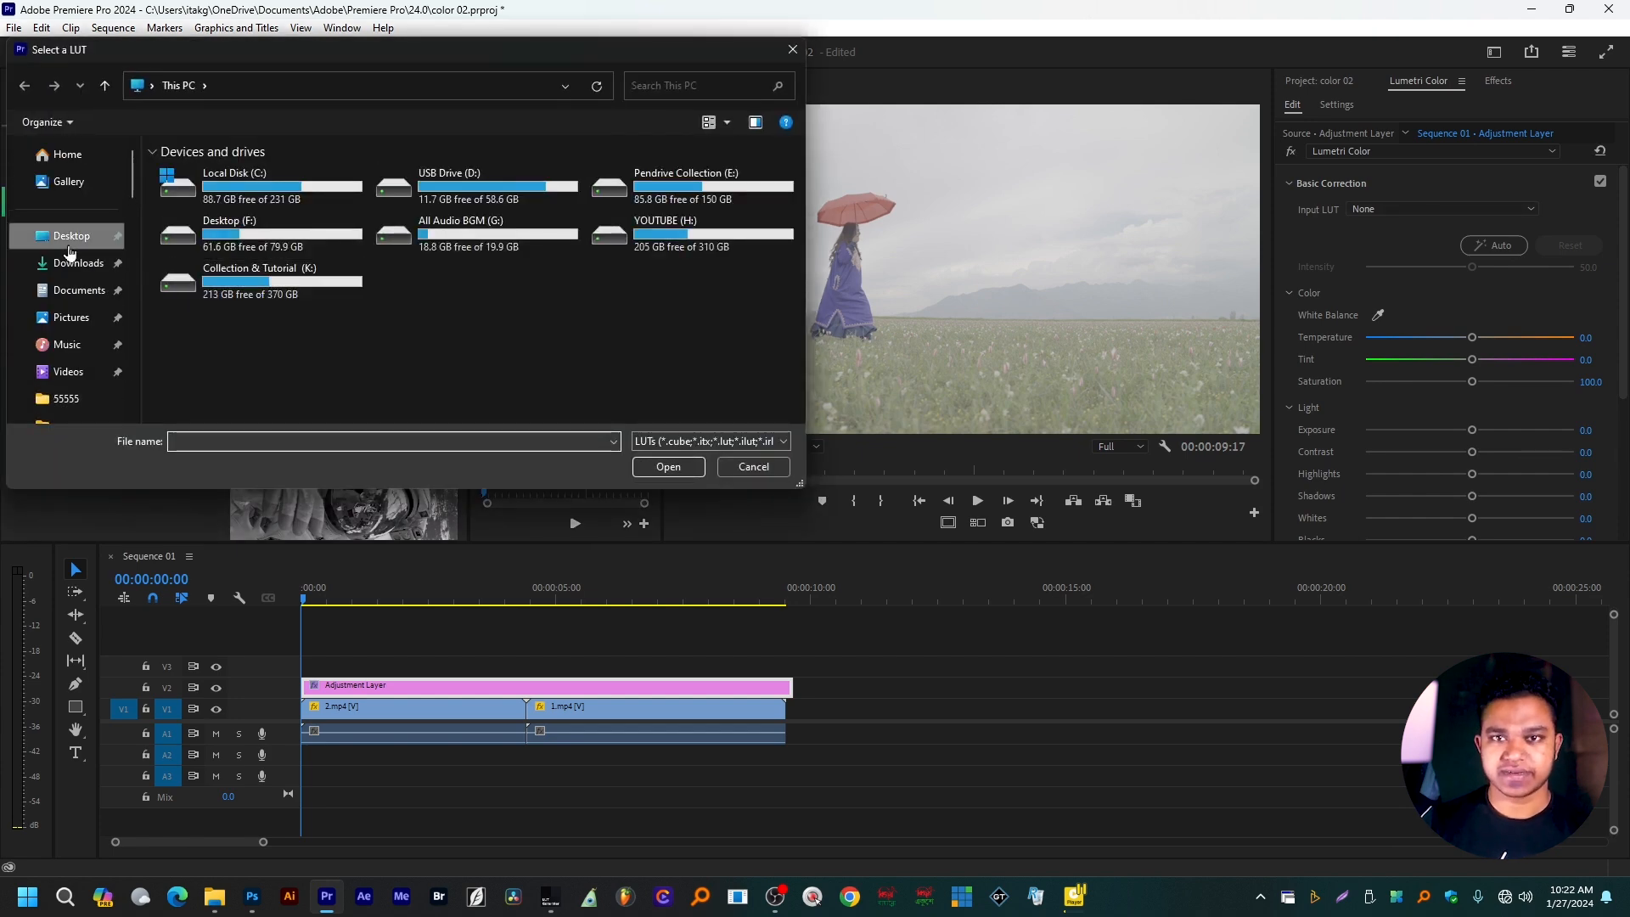
left_click(70, 242)
scroll(348, 357, "down", 1)
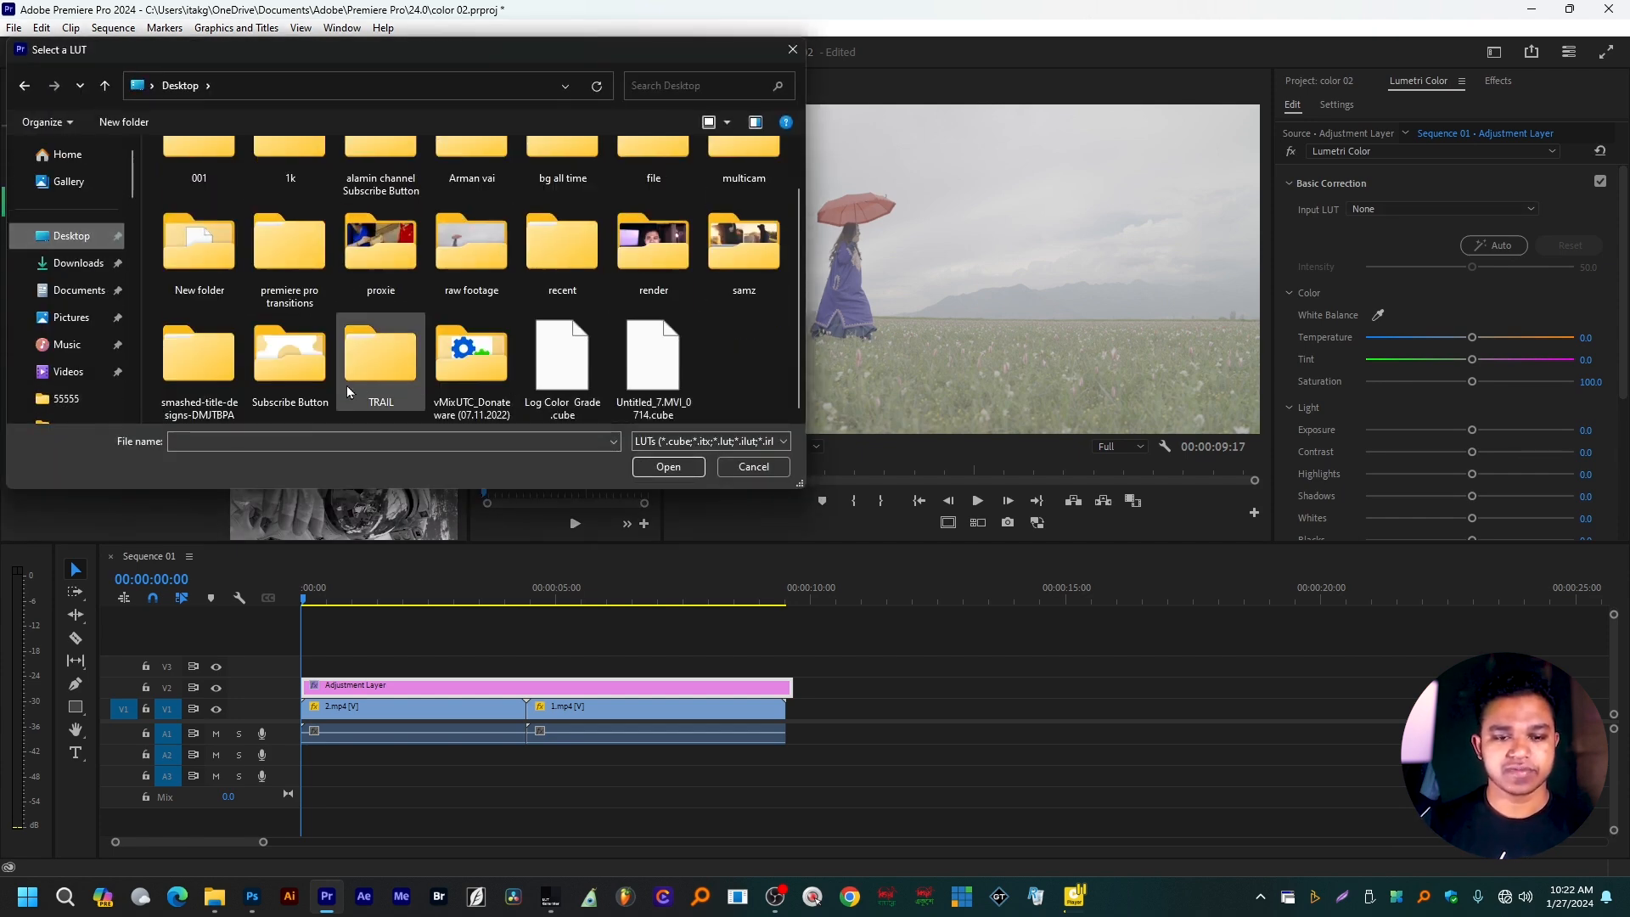
scroll(408, 365, "up", 1)
double_click(191, 293)
left_click(206, 217)
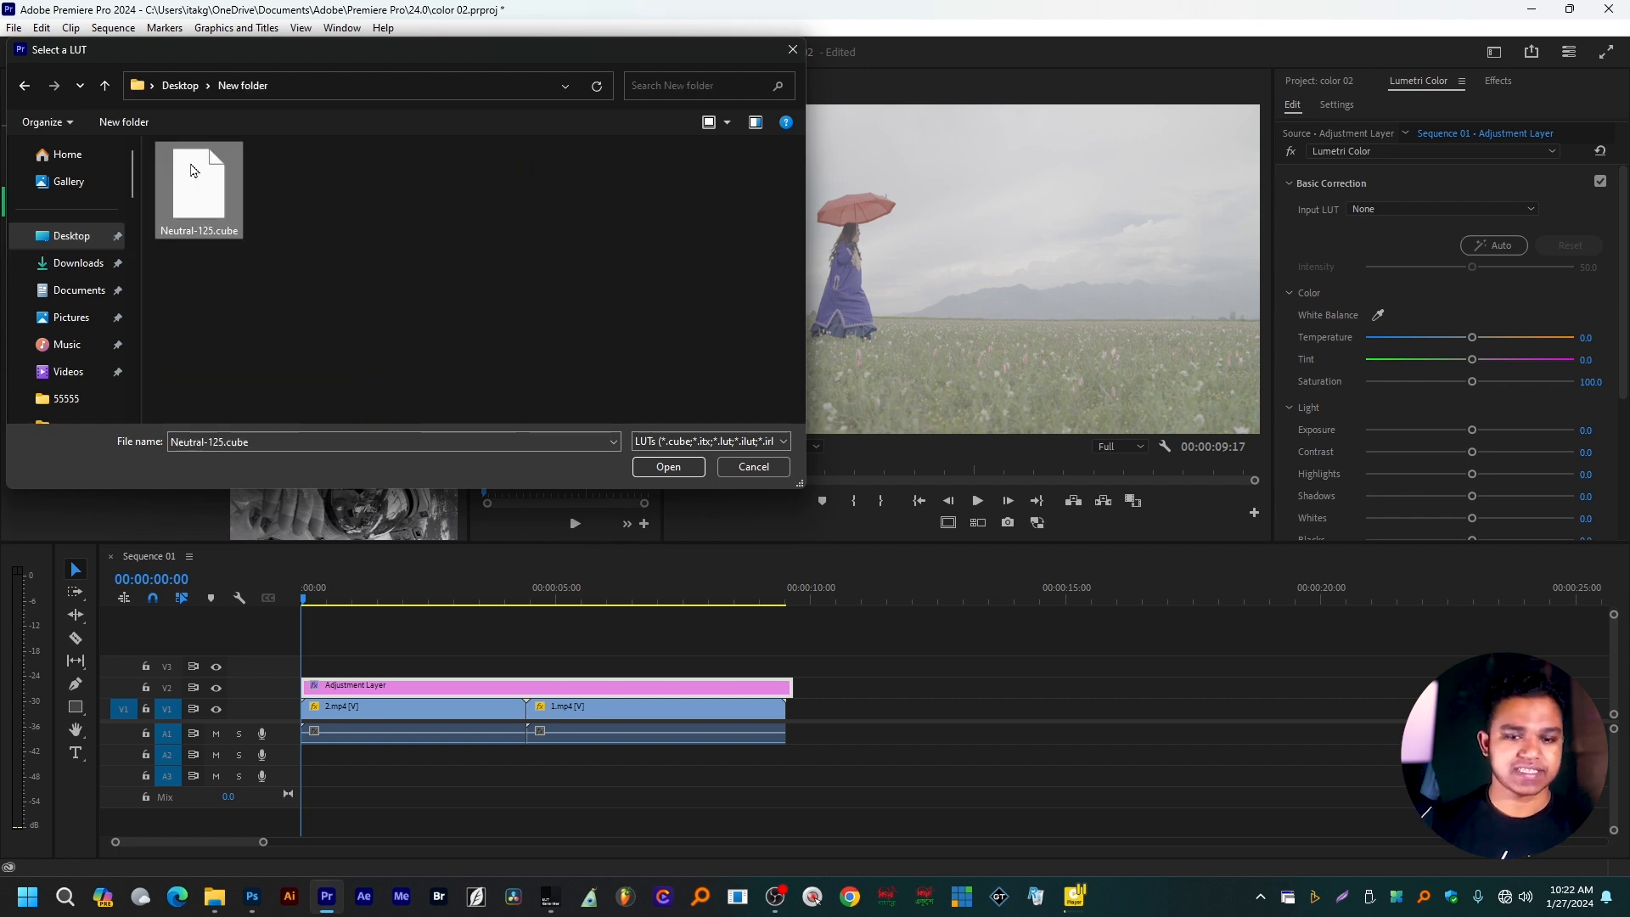
left_click(669, 467)
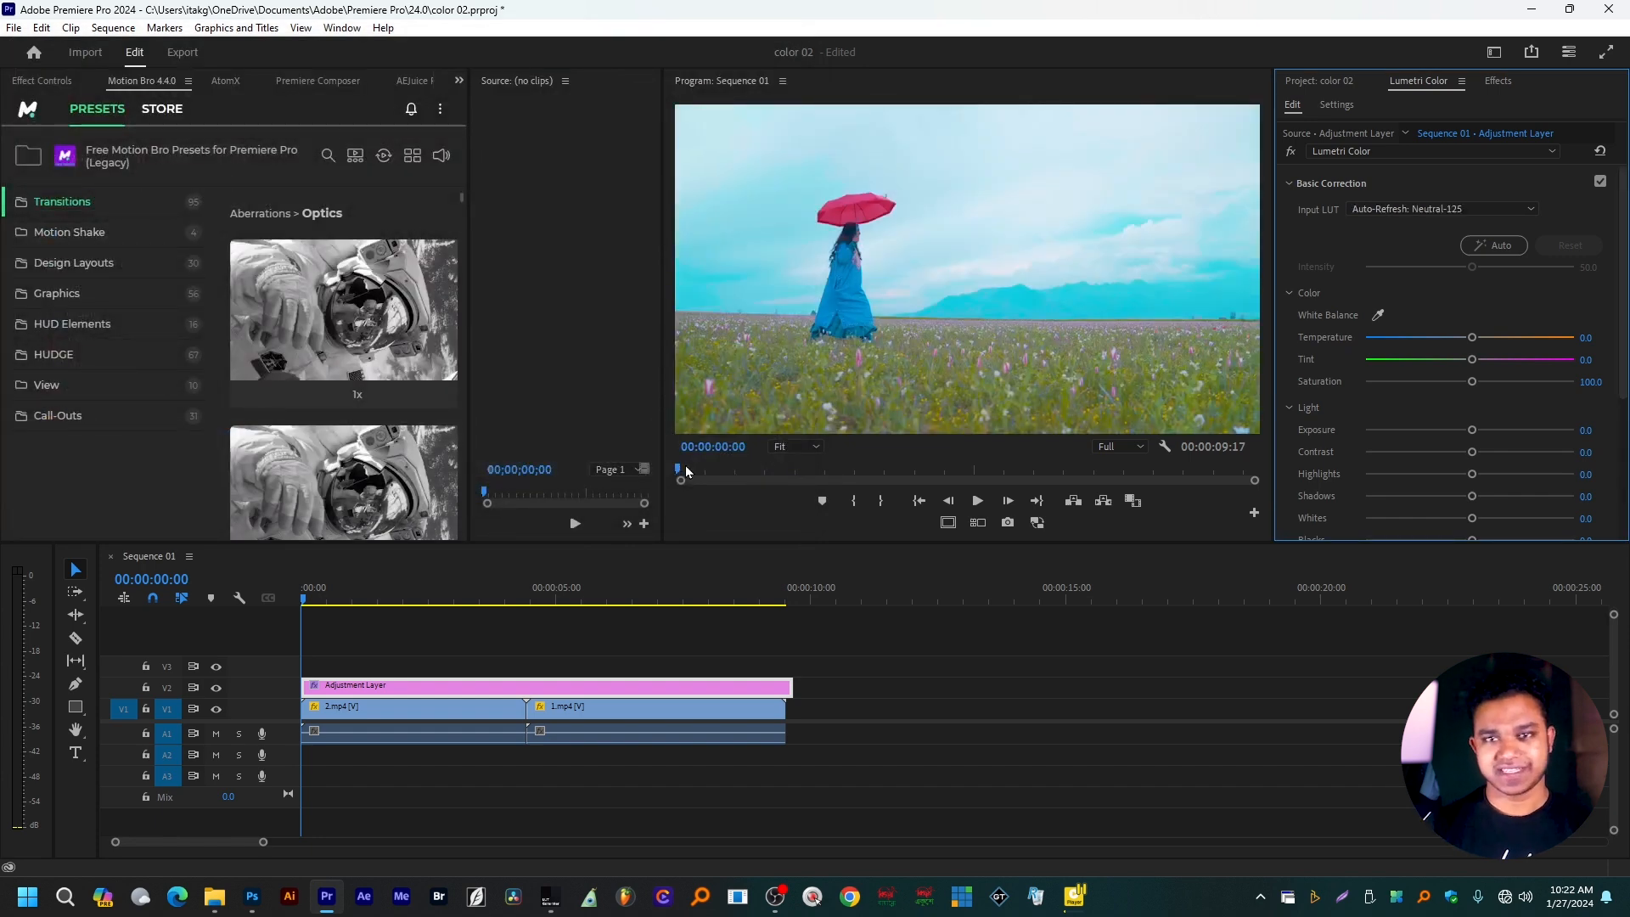
Preview the graded footage and set the adjustment layer's Exposure to 0.7, Whites to 6.1, Blacks to -100 and Shadows to about -66.
key("space")
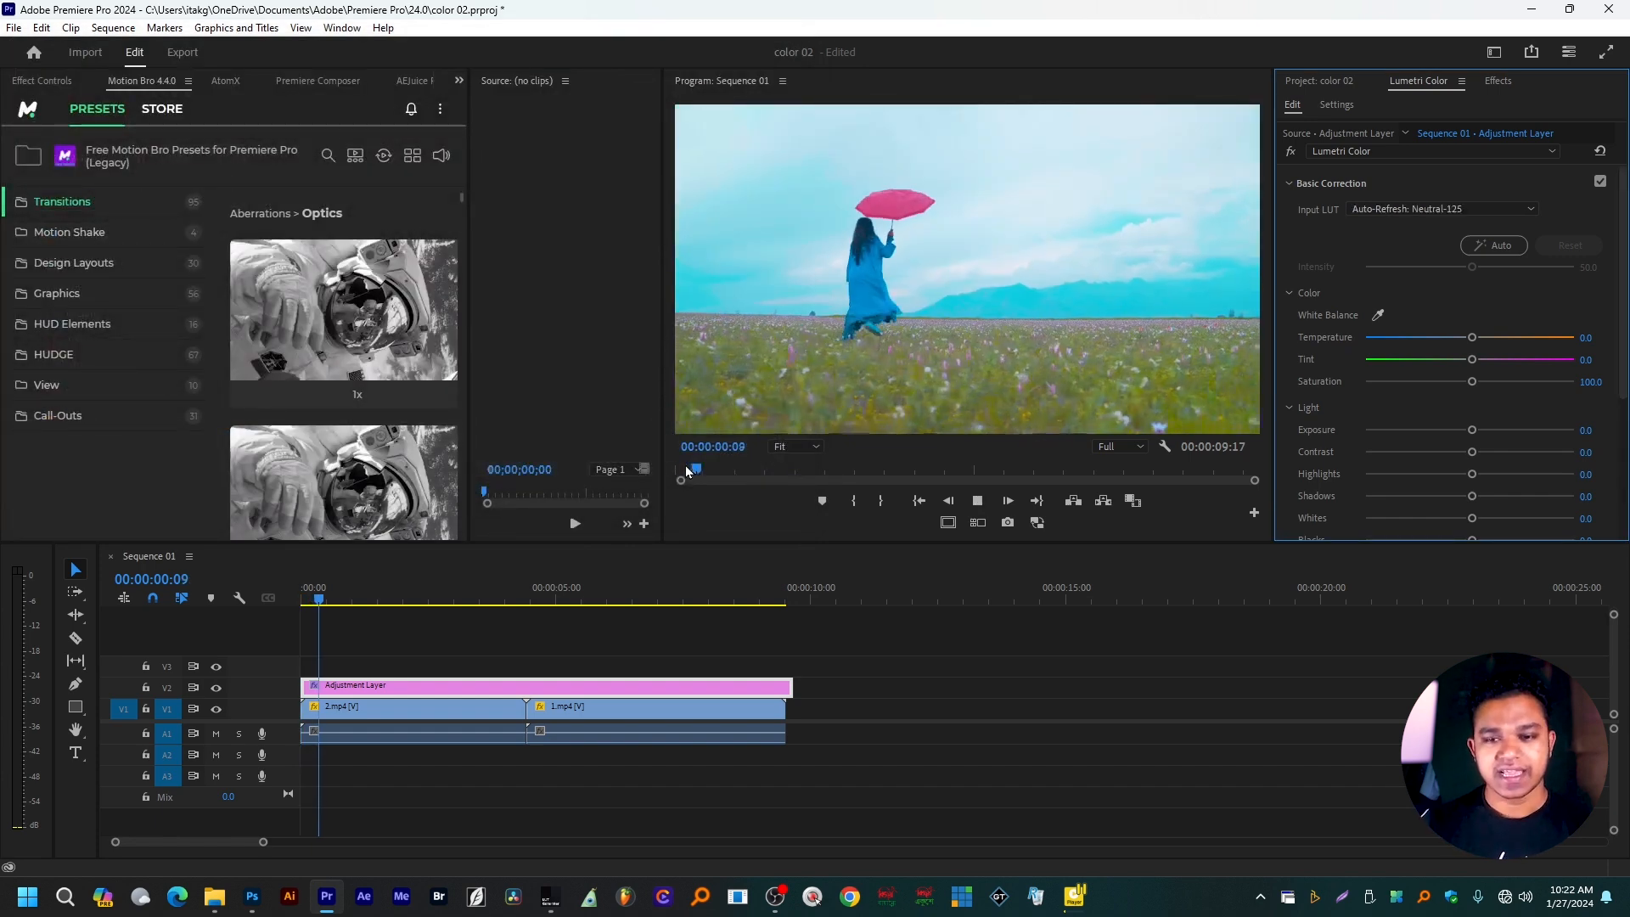
key("space")
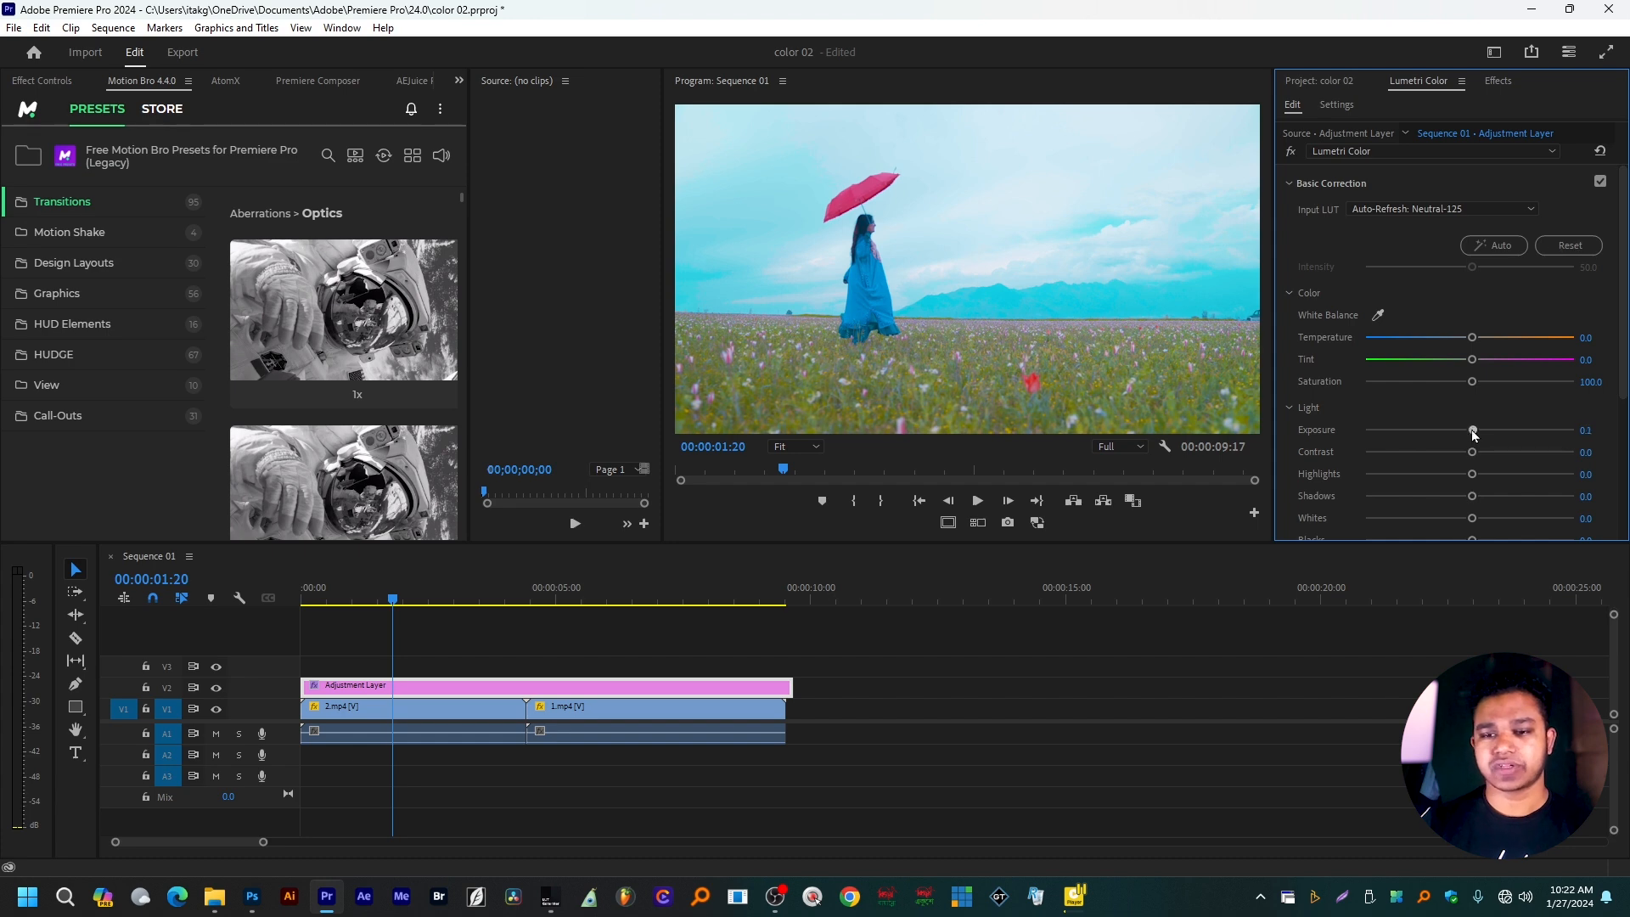
left_click_drag(1475, 434, 1486, 434)
scroll(1483, 504, "down", 1)
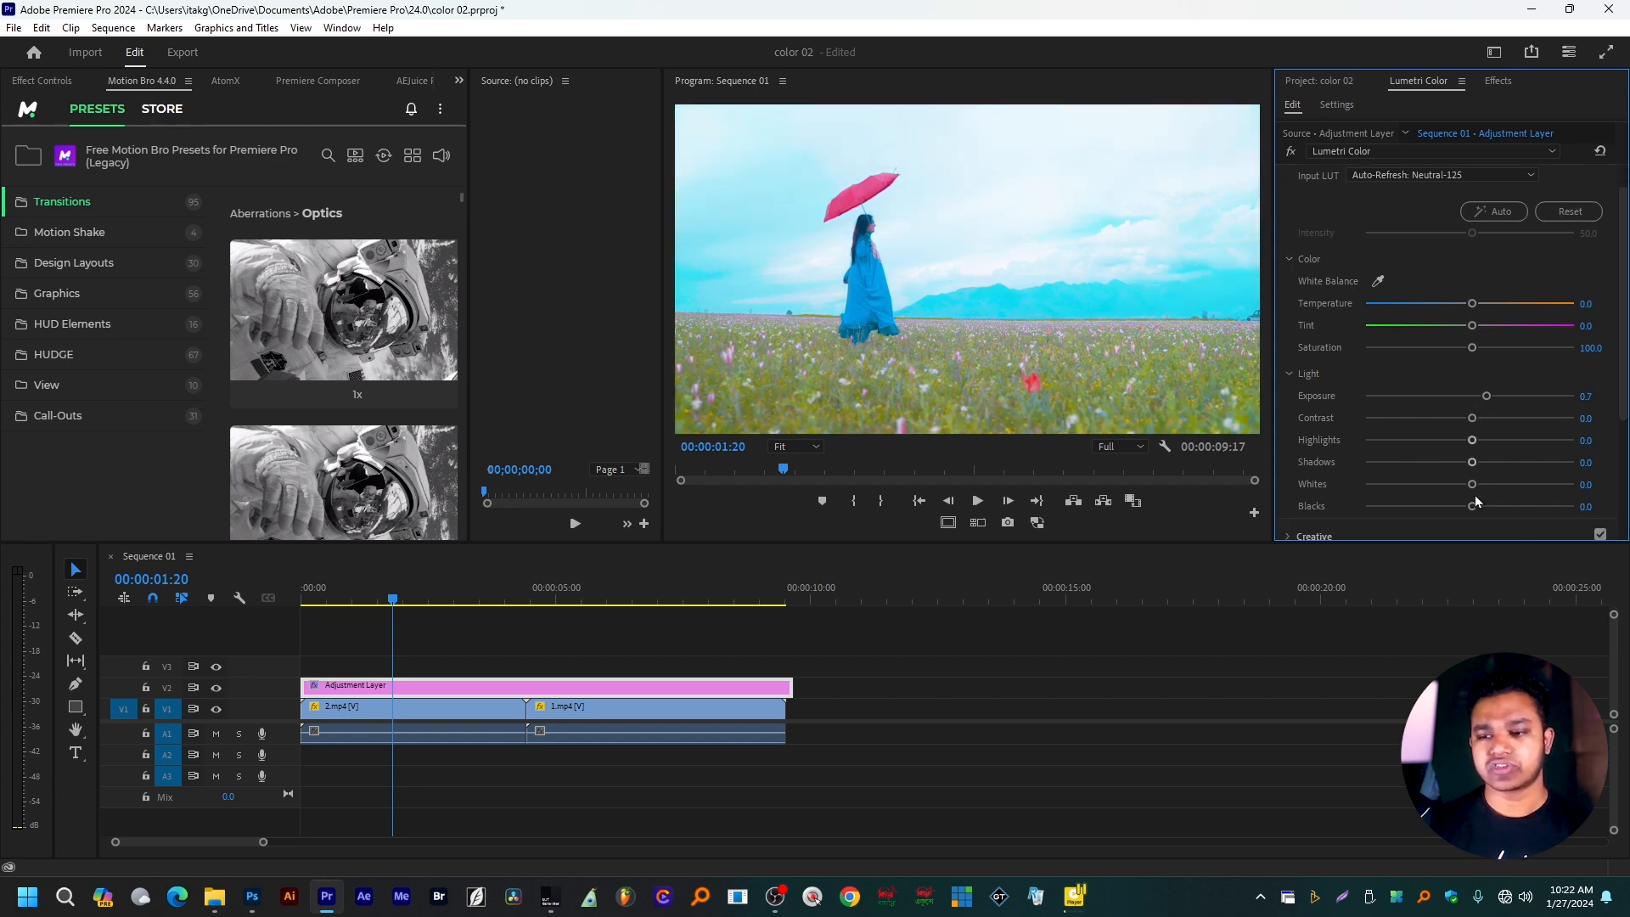
left_click_drag(1473, 485, 1501, 485)
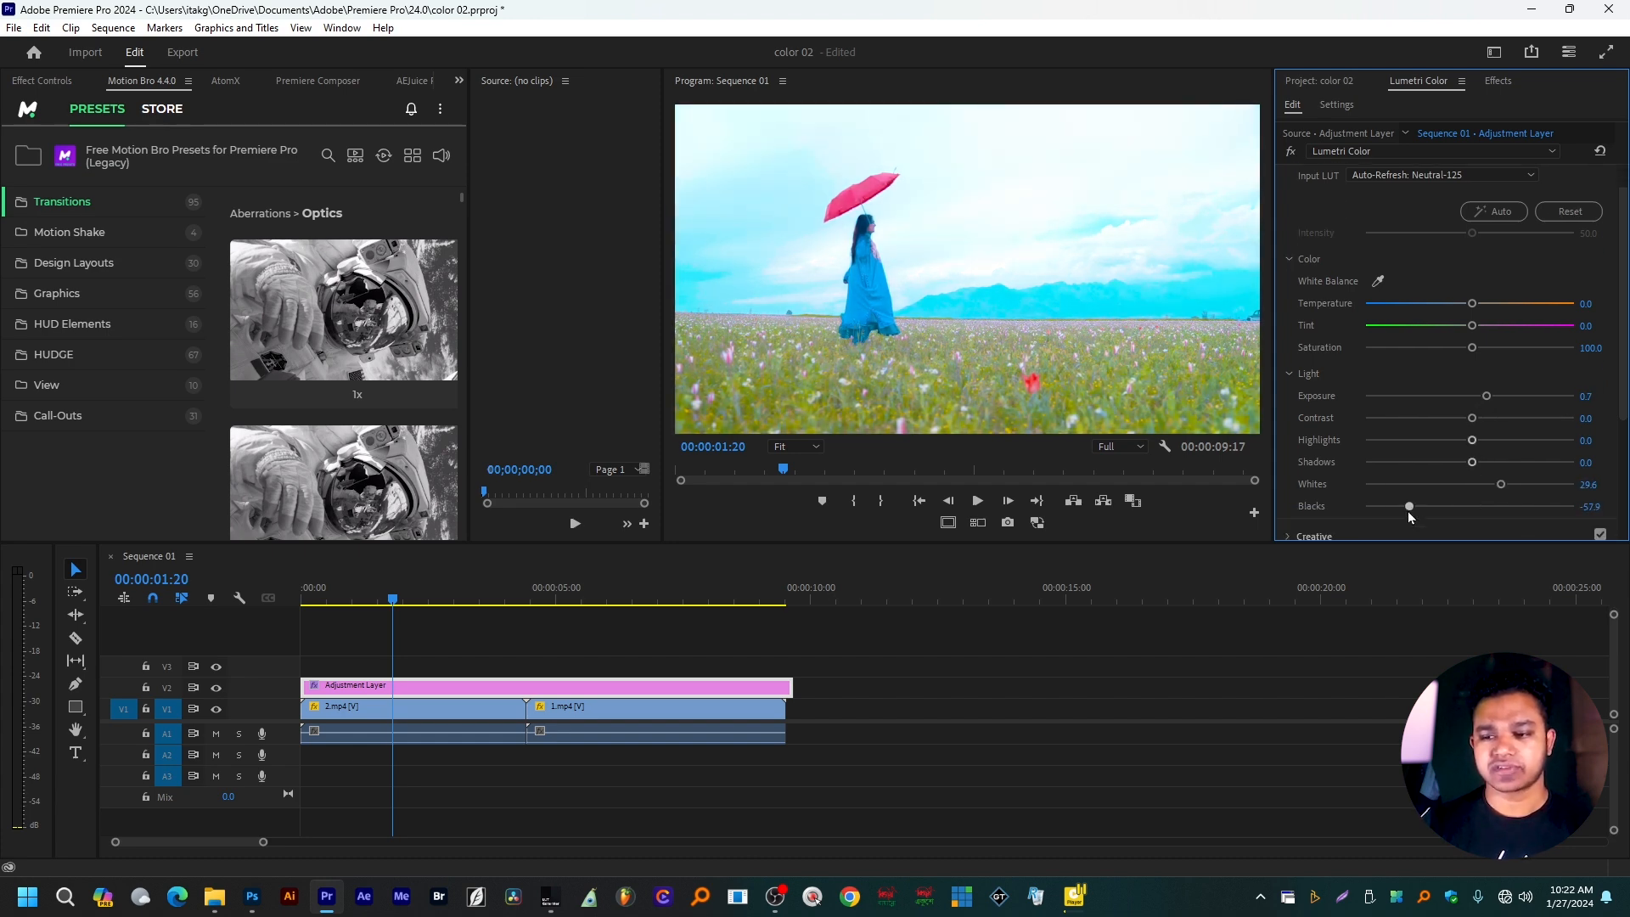
left_click_drag(1502, 485, 1475, 484)
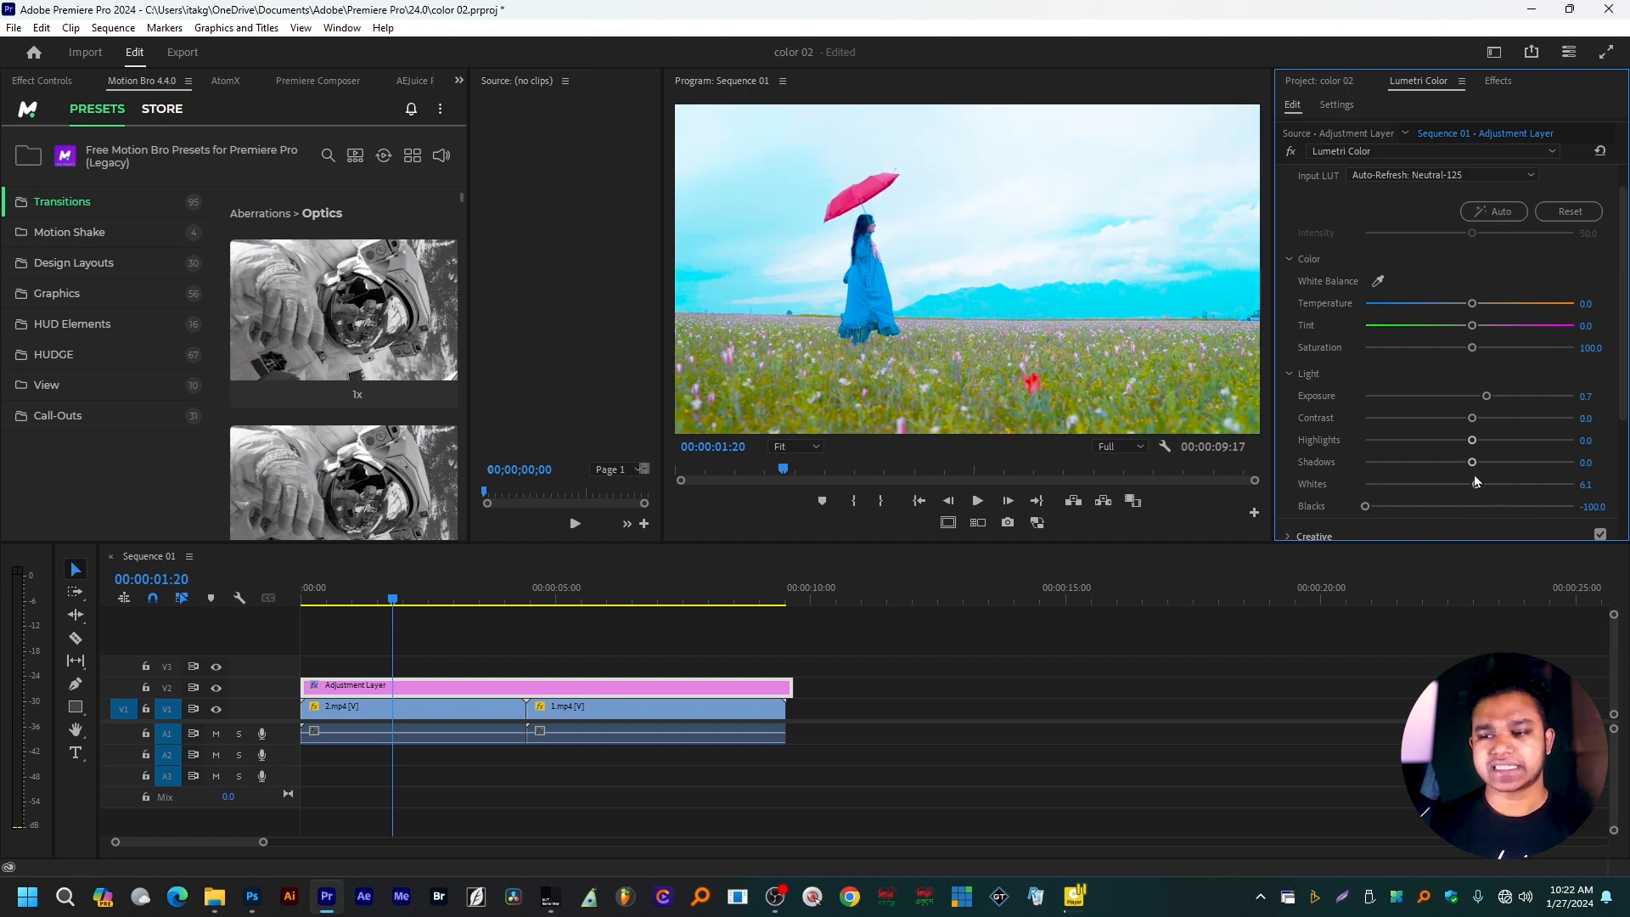
Play through both graded clips and toggle the adjustment layer off and on to compare the grade with the raw footage.
key("space")
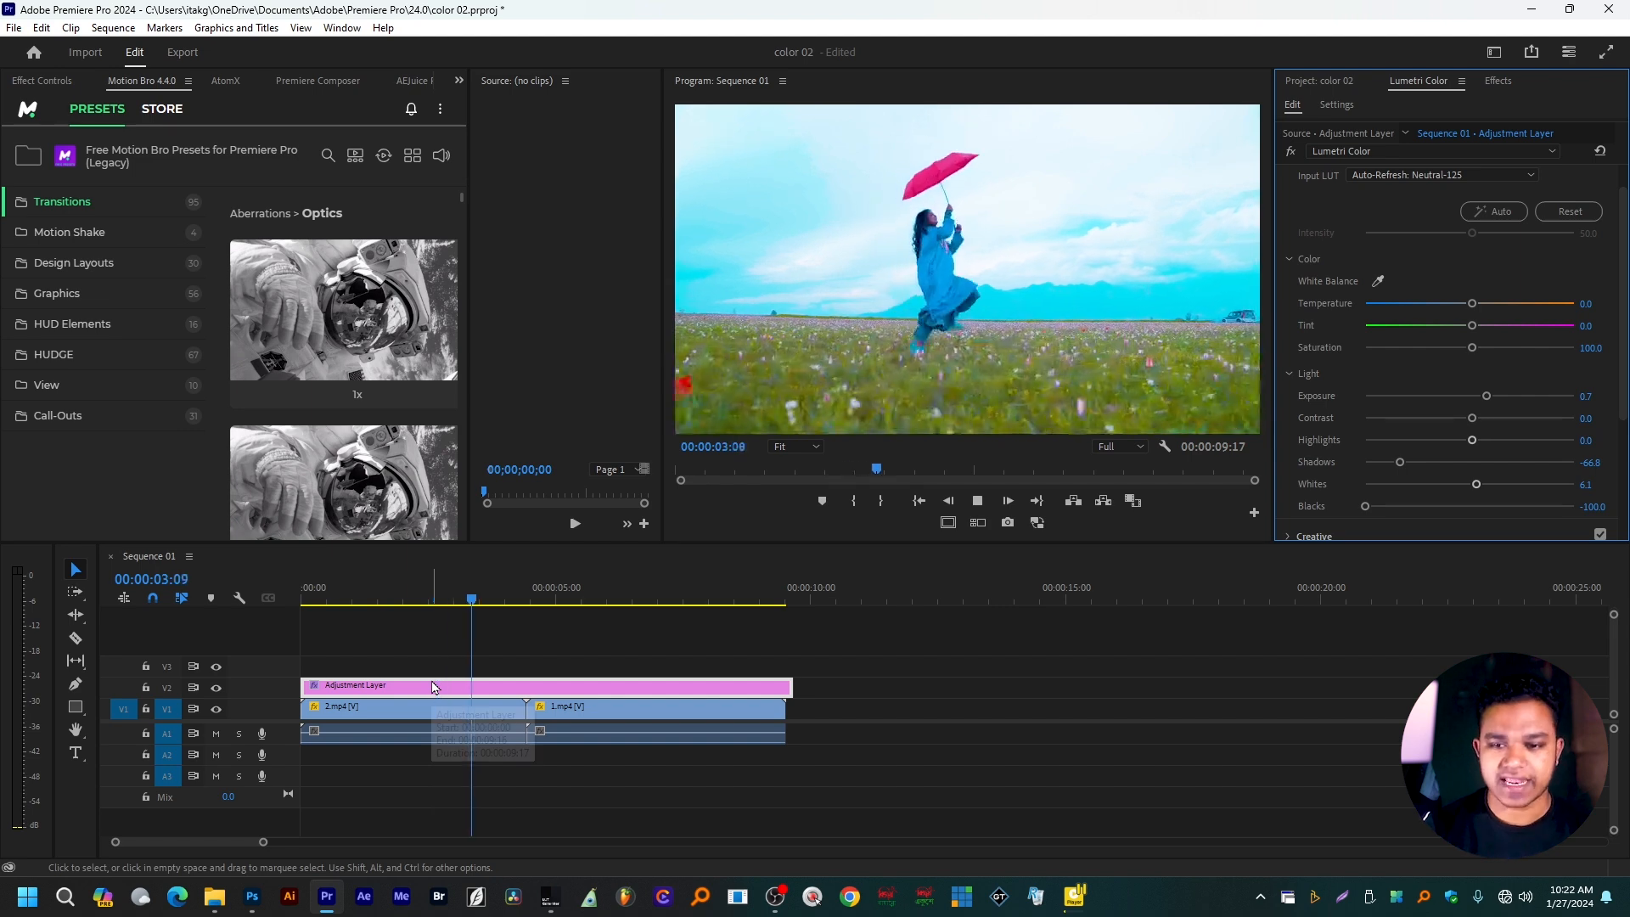
key("space")
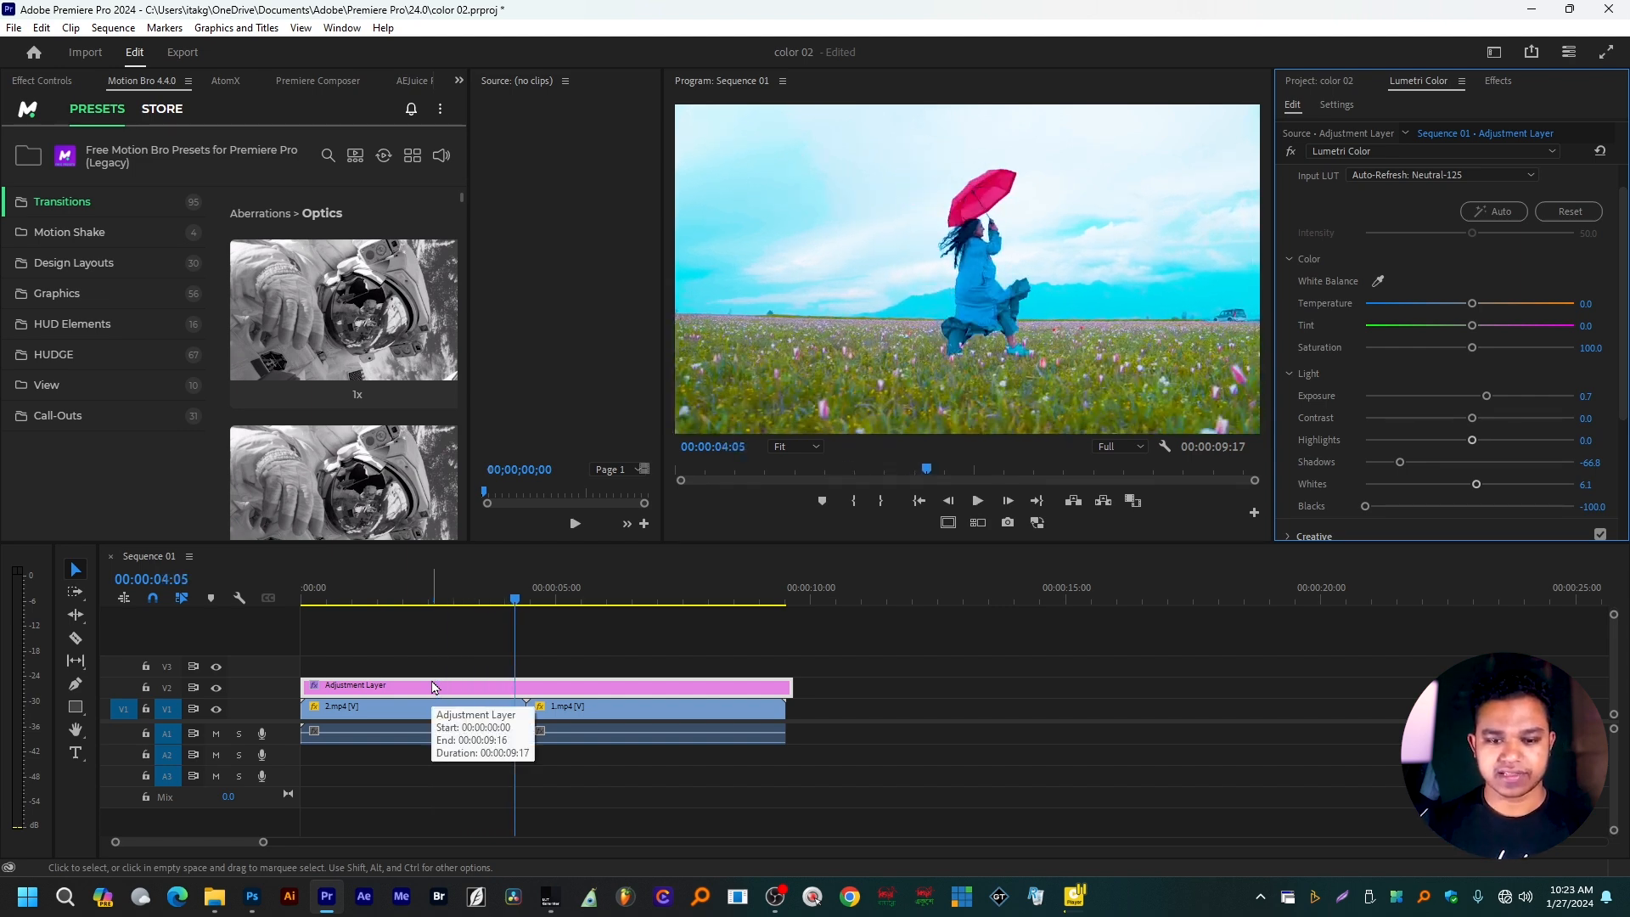
left_click(985, 773)
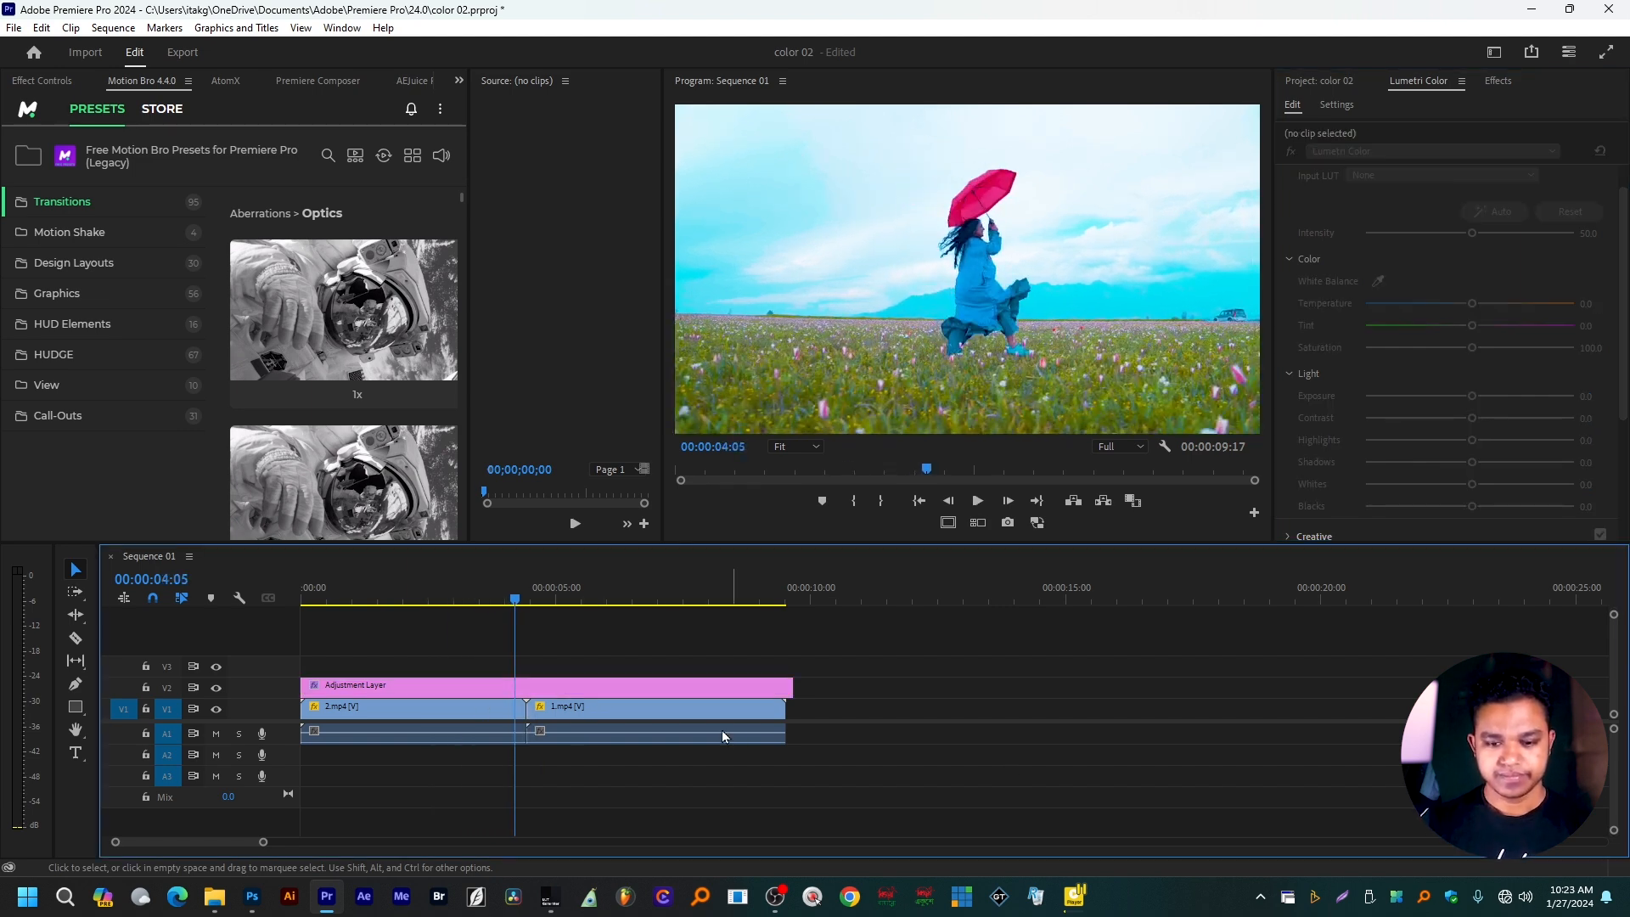
left_click(655, 695)
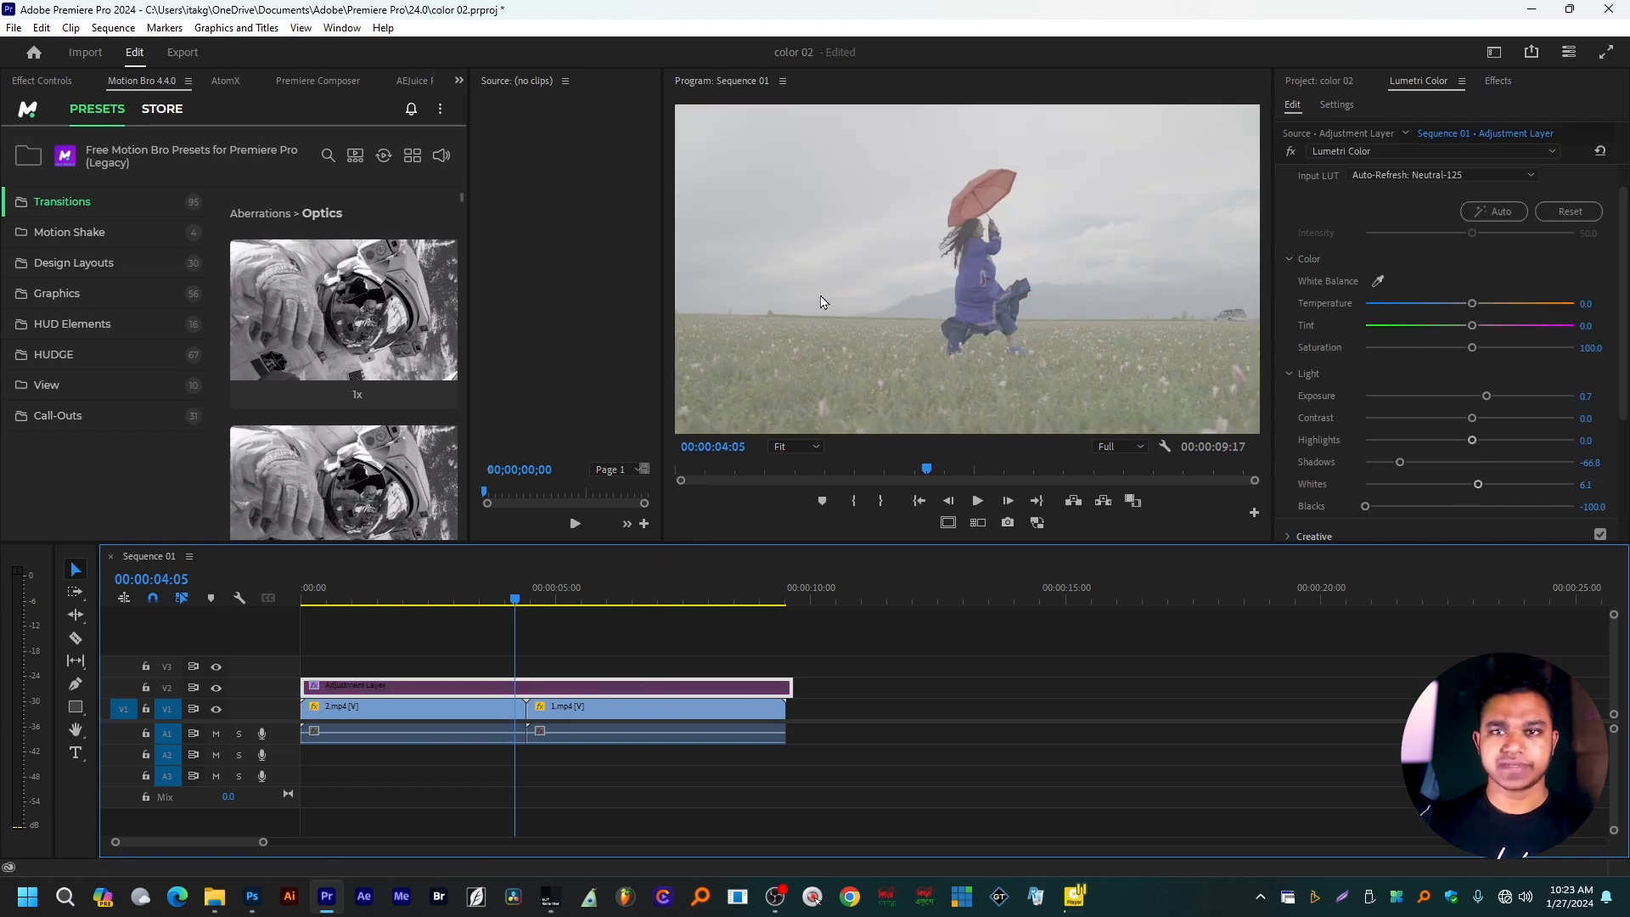
key("shift+e")
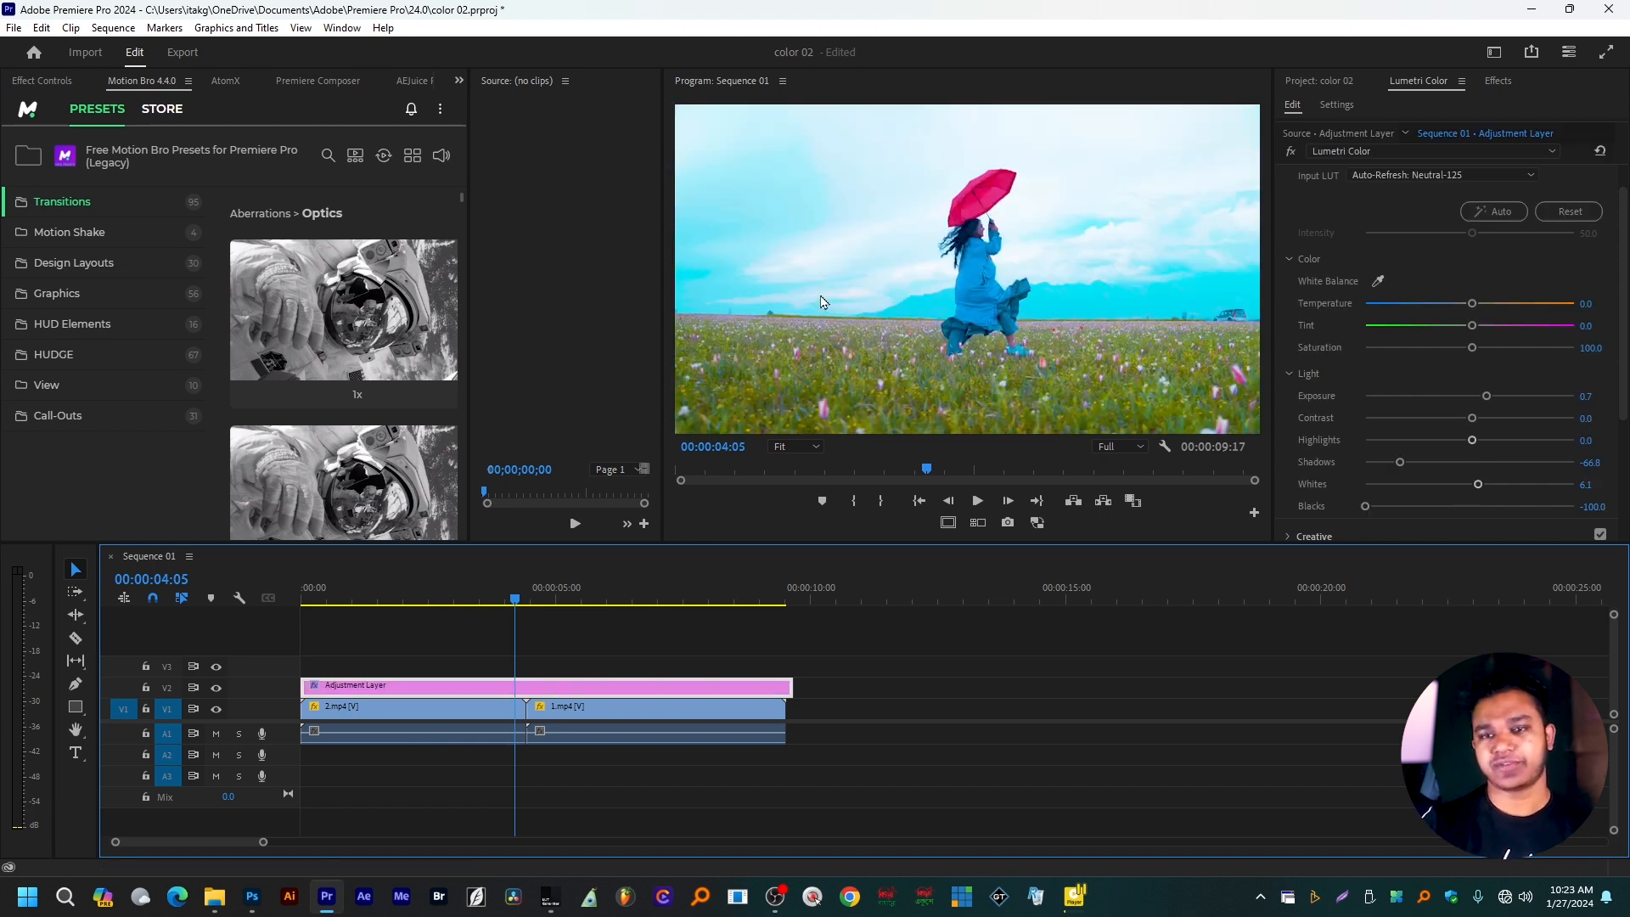
key("space")
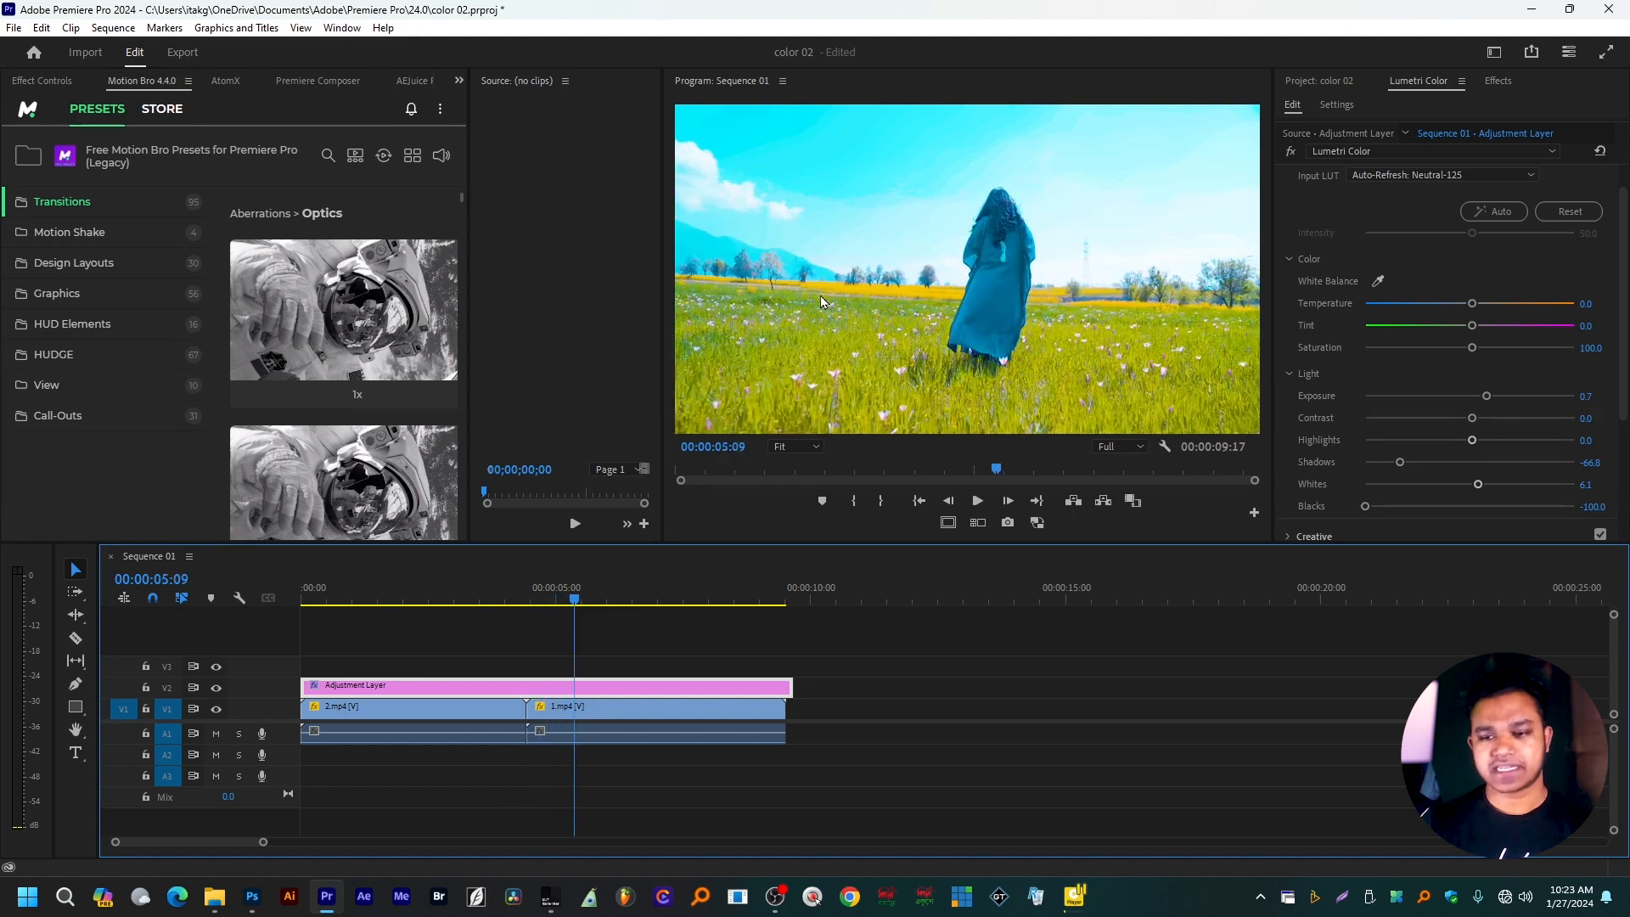
key("space")
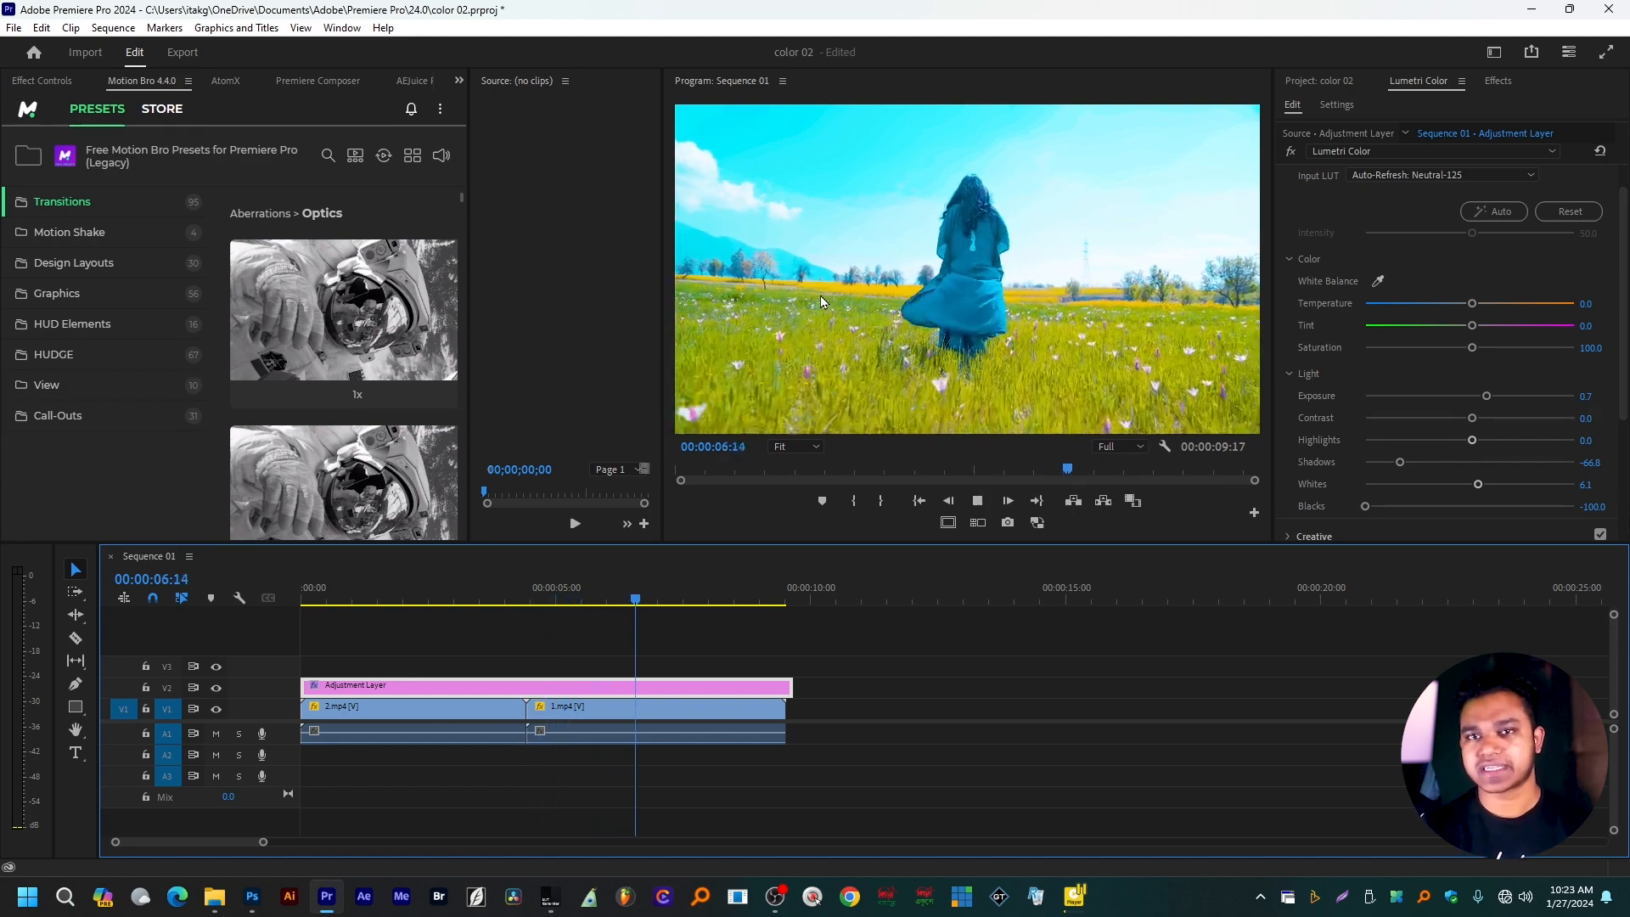